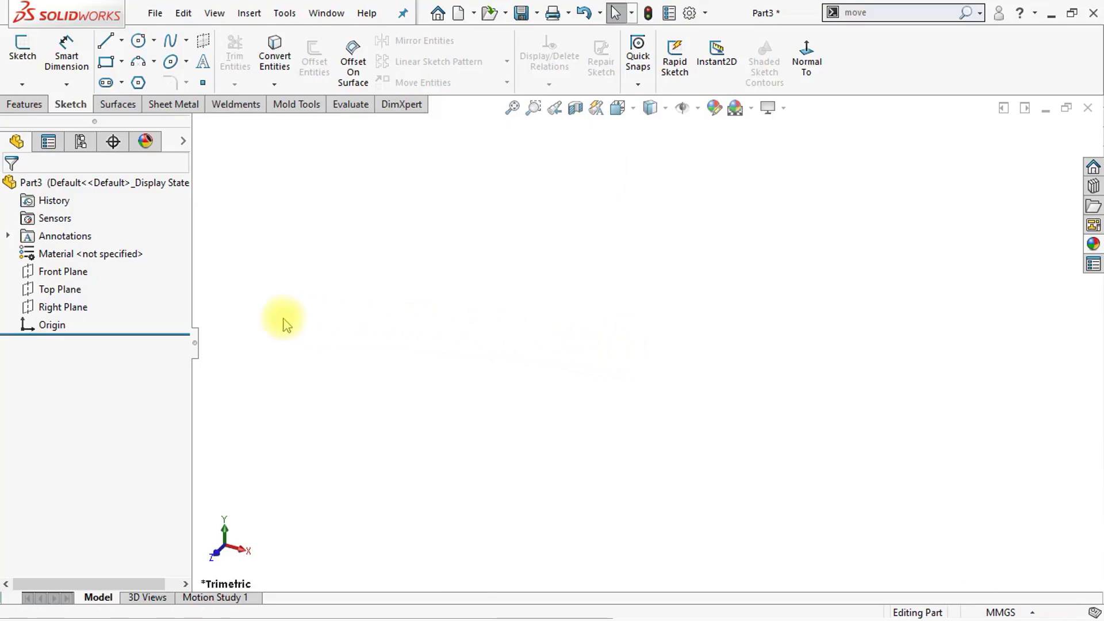
# - Sketch a corner rectangle about 46 by 45 mm on the Front Plane, starting at the origin and extending up and right
pyautogui.click(77, 277)
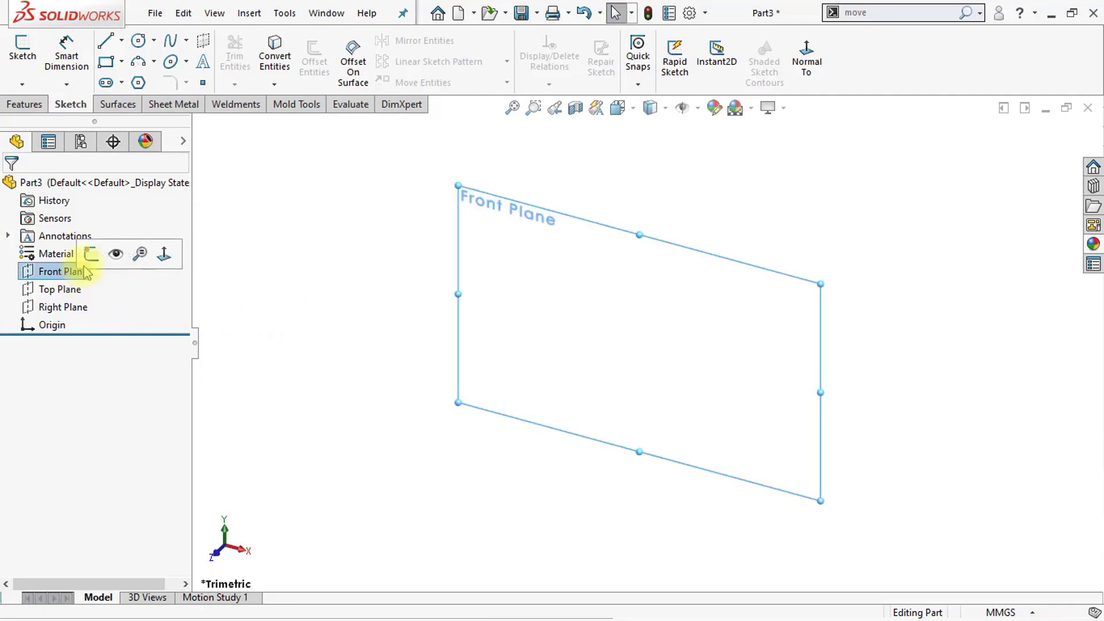
pyautogui.click(91, 260)
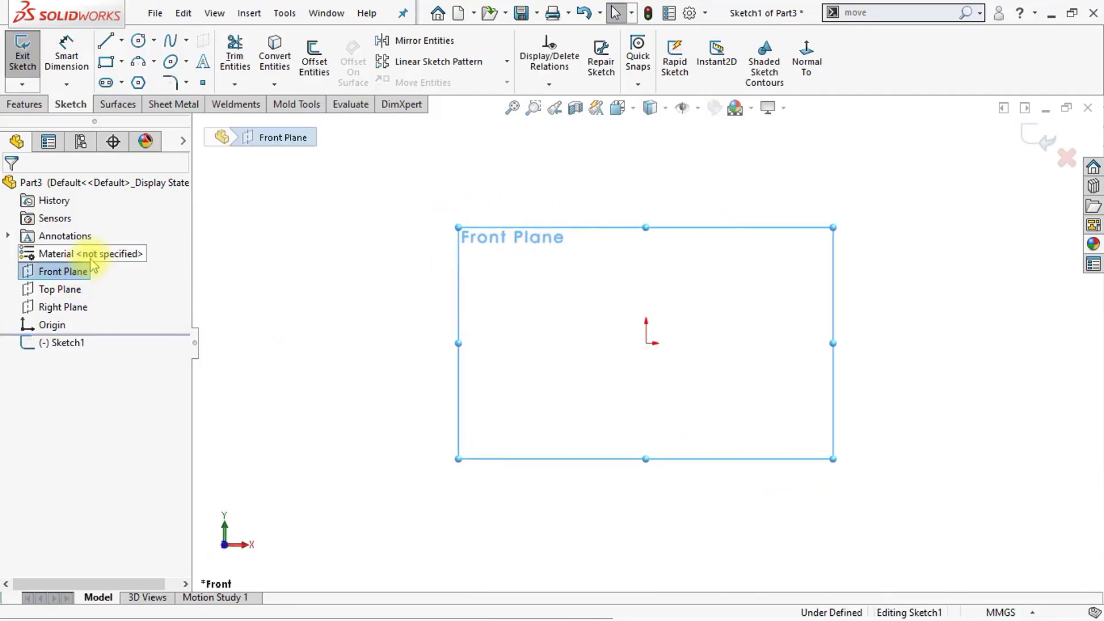
pyautogui.click(107, 62)
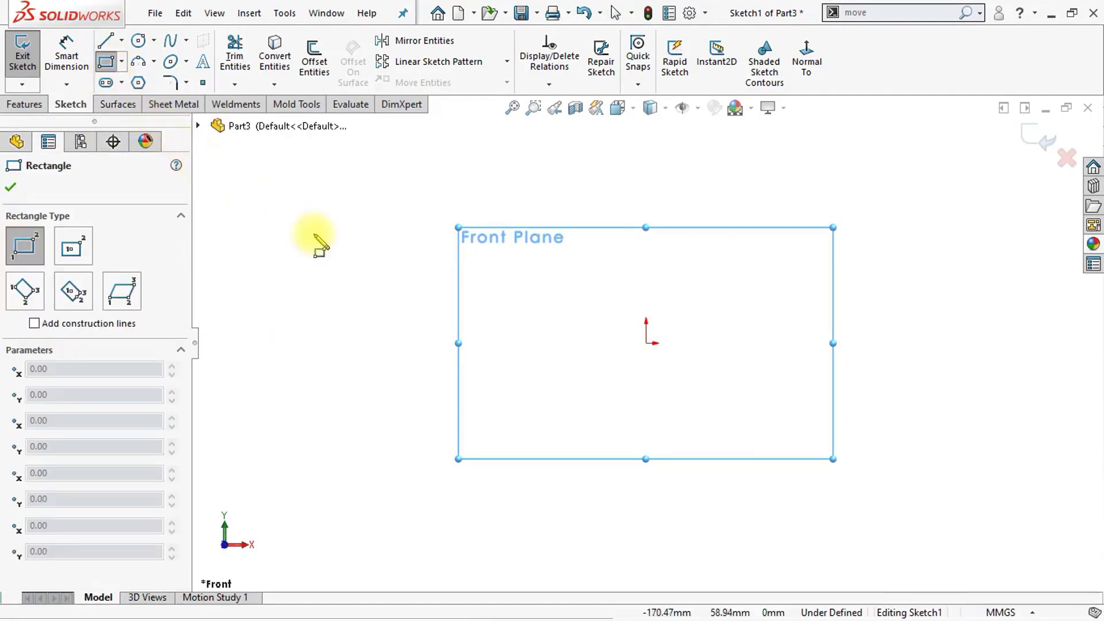
pyautogui.click(646, 344)
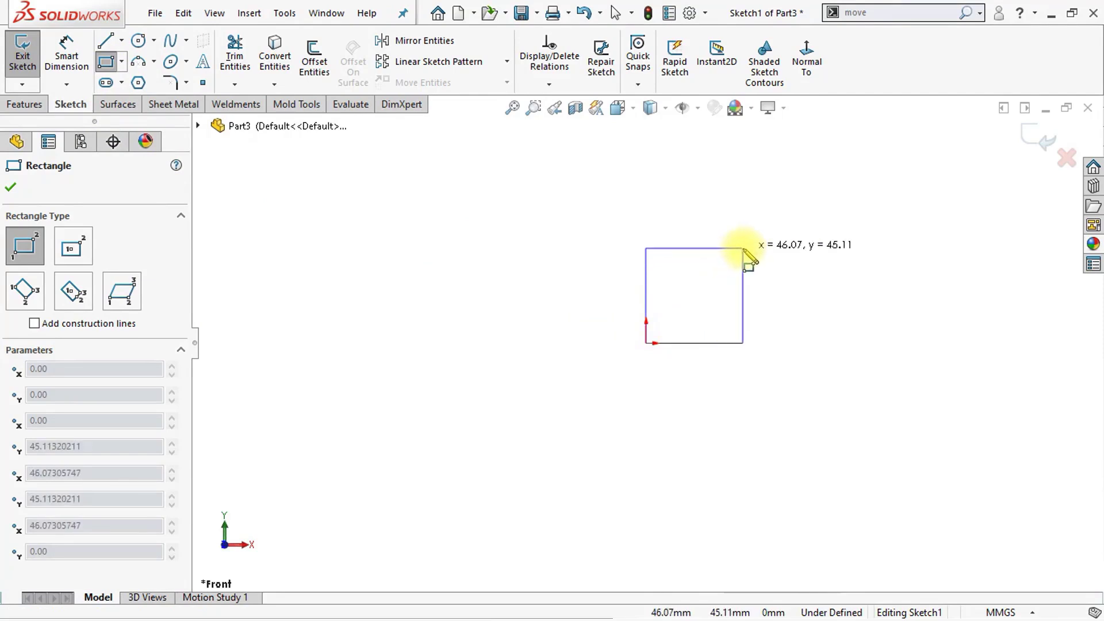
pyautogui.click(743, 249)
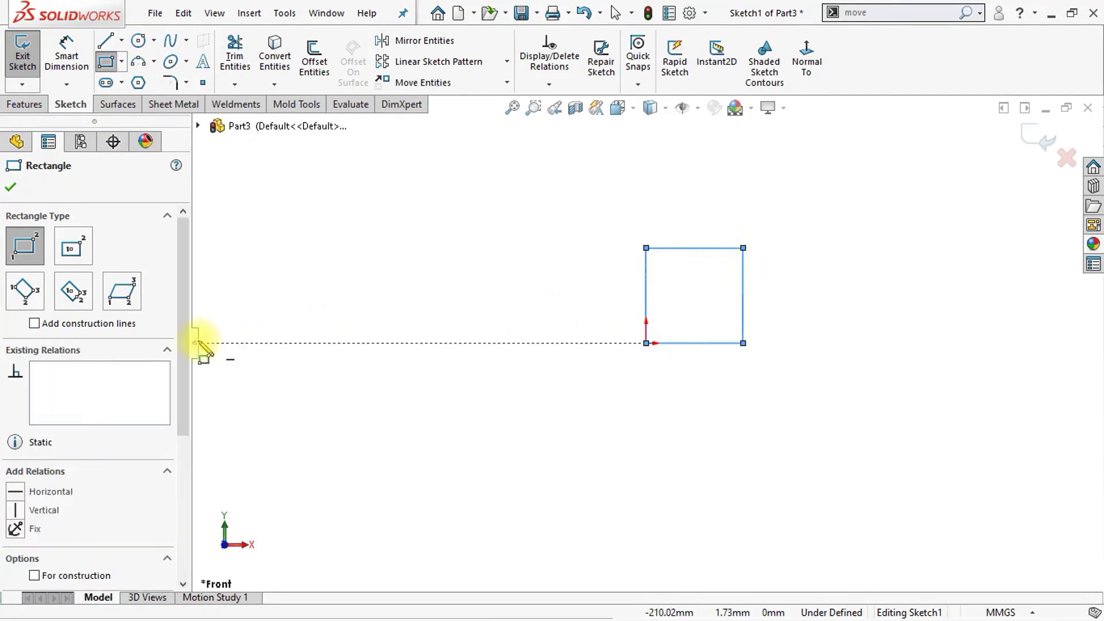
# - Convert all four sides of the new rectangle to construction geometry and finish the Rectangle command
pyautogui.moveTo(185, 345); pyautogui.dragTo(176, 437)
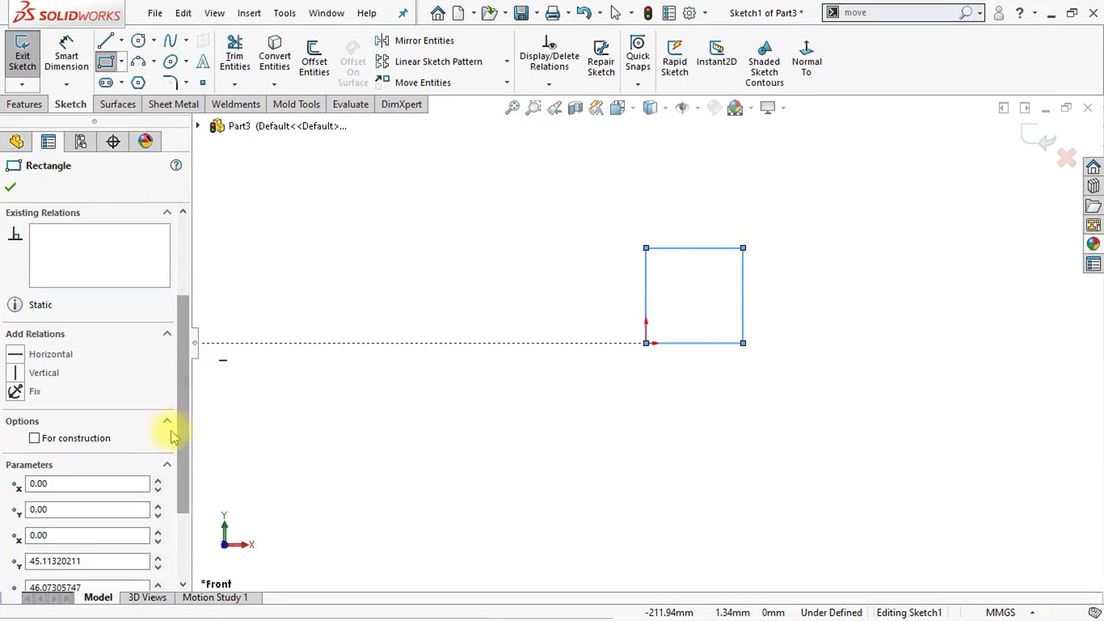
pyautogui.click(34, 440)
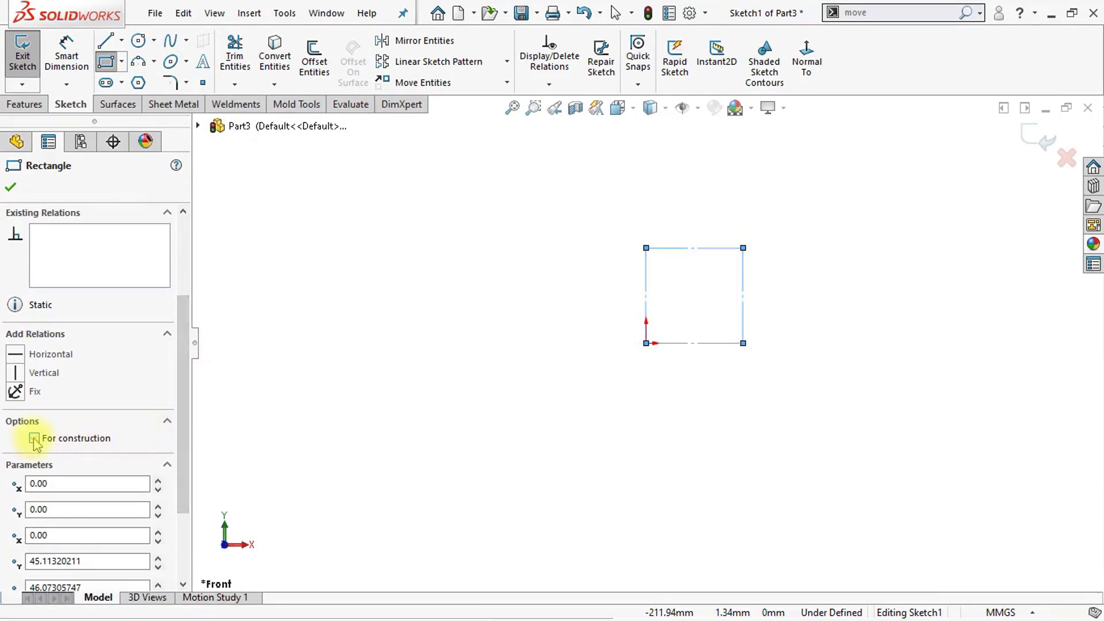
pyautogui.click(10, 188)
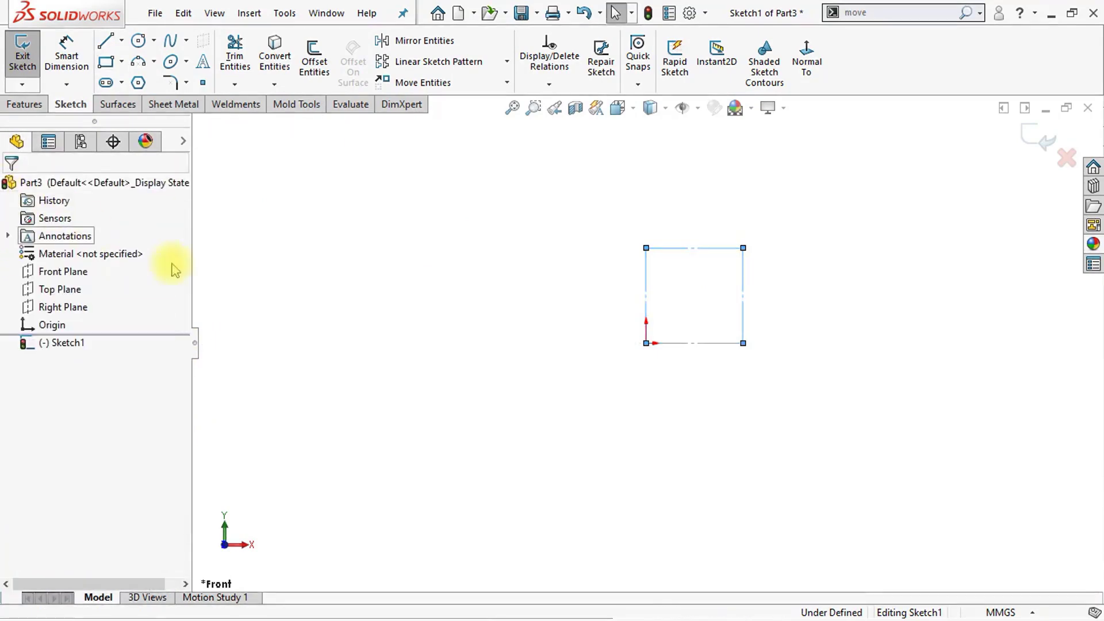
pyautogui.press('Escape')
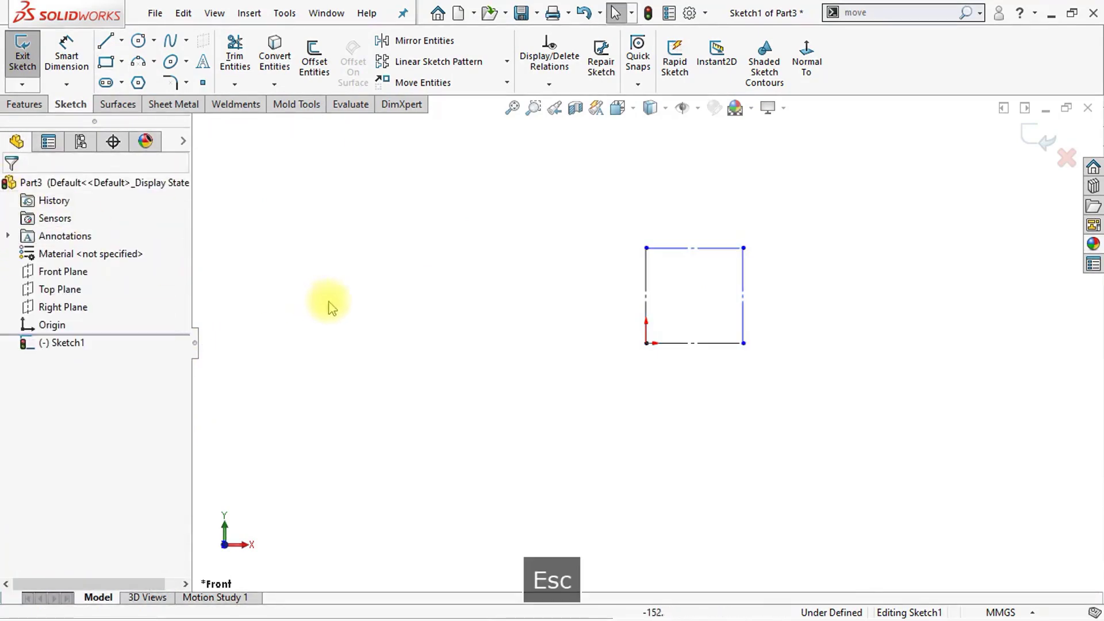
# - Add an Equal relation between the left and bottom sides of the construction rectangle
pyautogui.click(647, 317)
pyautogui.keyDown('ctrl'); pyautogui.click(674, 344); pyautogui.keyUp('ctrl')
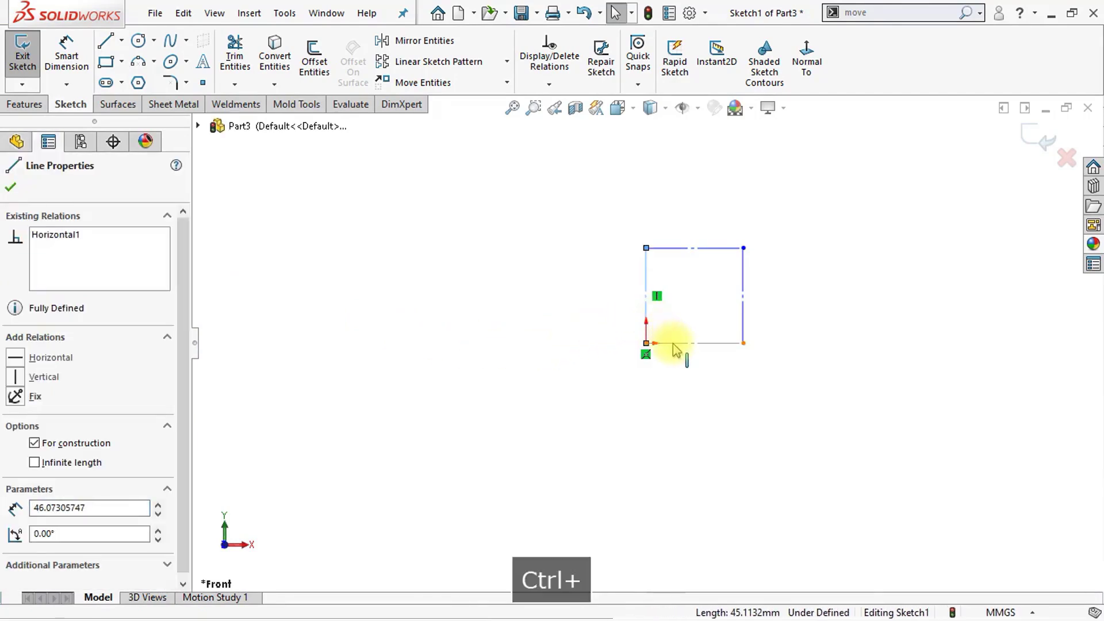
pyautogui.click(840, 282)
pyautogui.click(820, 369)
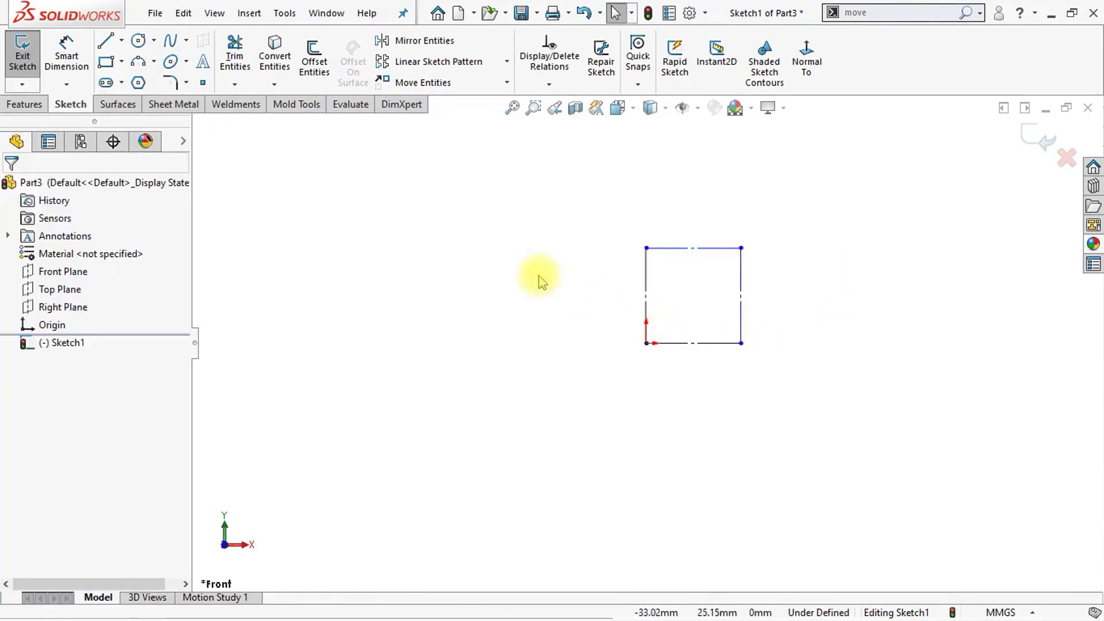
# - Dimension the left side of the construction square to 15 mm
pyautogui.click(67, 62)
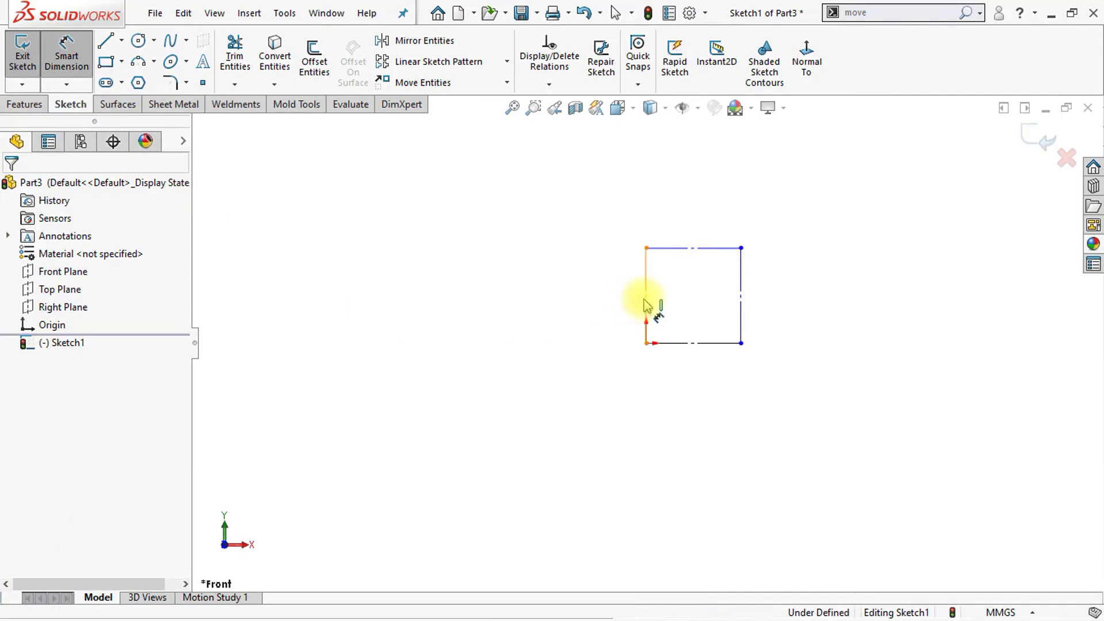
pyautogui.click(645, 305)
pyautogui.click(626, 299)
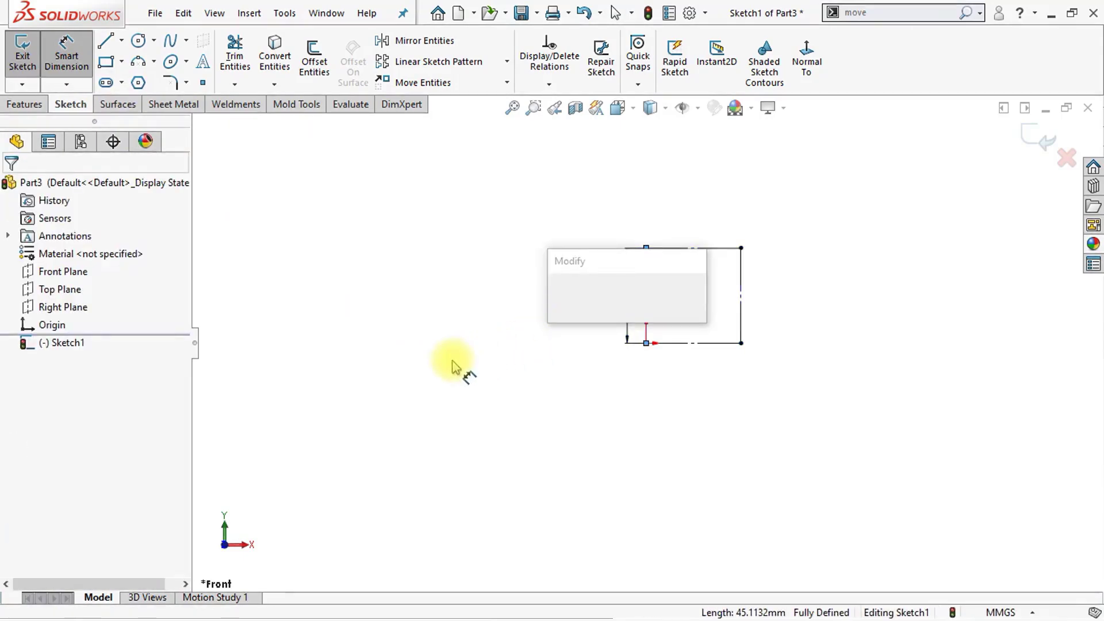
pyautogui.write('15')
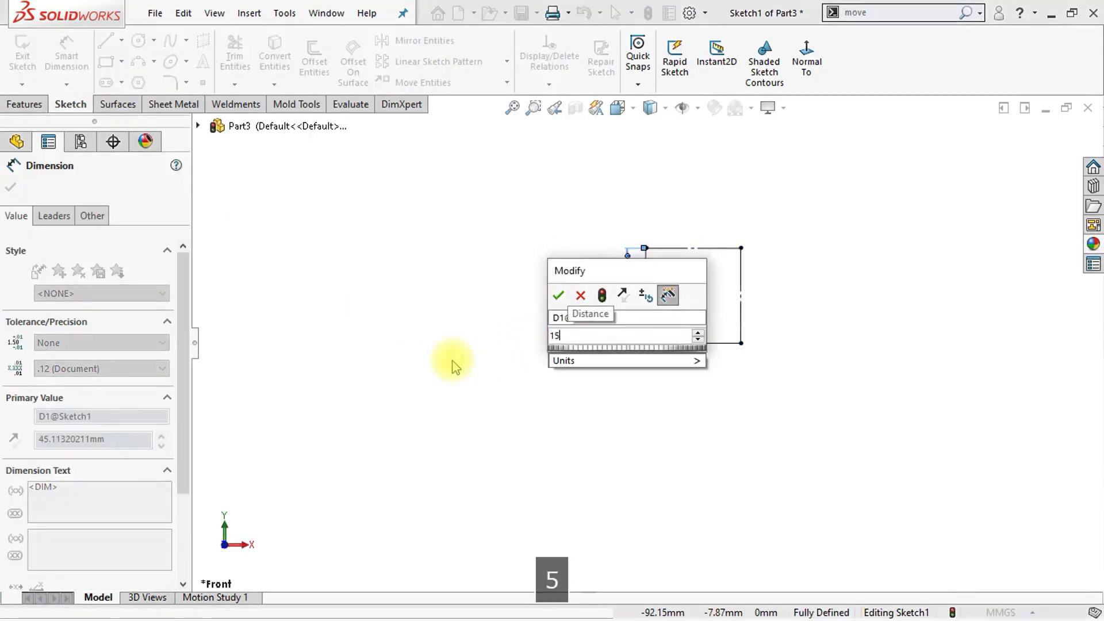
pyautogui.press('Return')
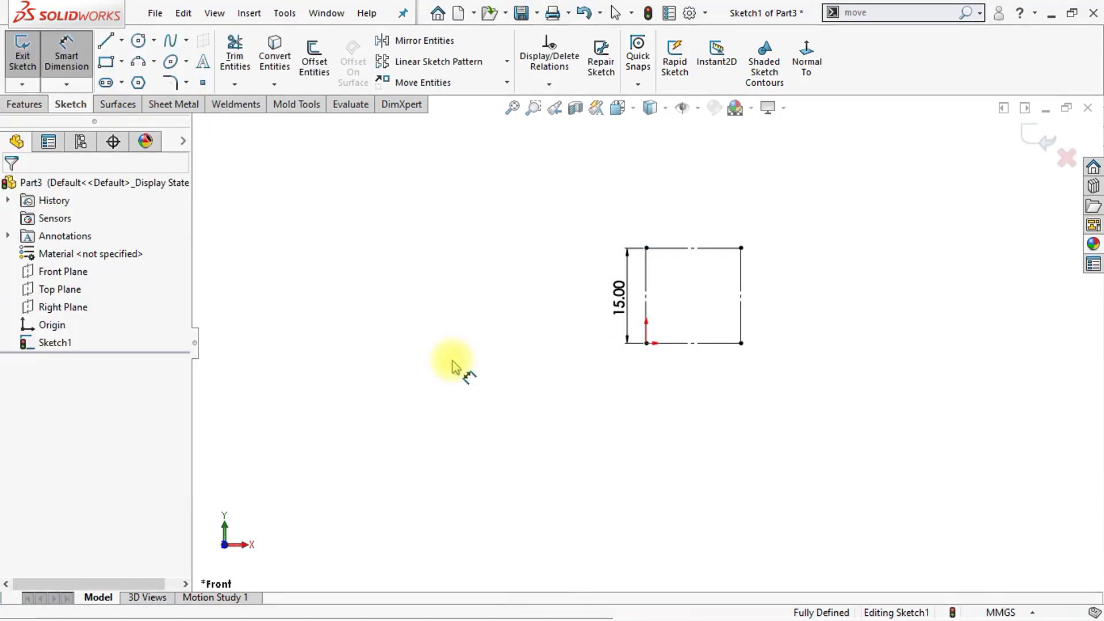
# - Sketch a solid-line corner rectangle about 11 mm wide from the construction square's upper-right corner inward, toward the origin
pyautogui.click(105, 62)
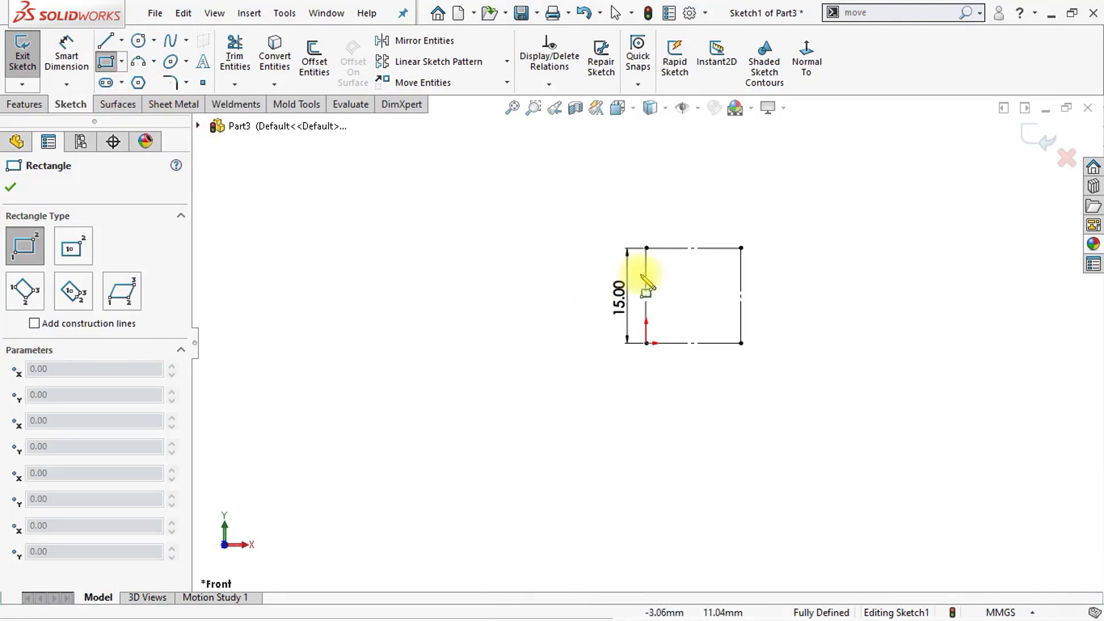
pyautogui.click(740, 247)
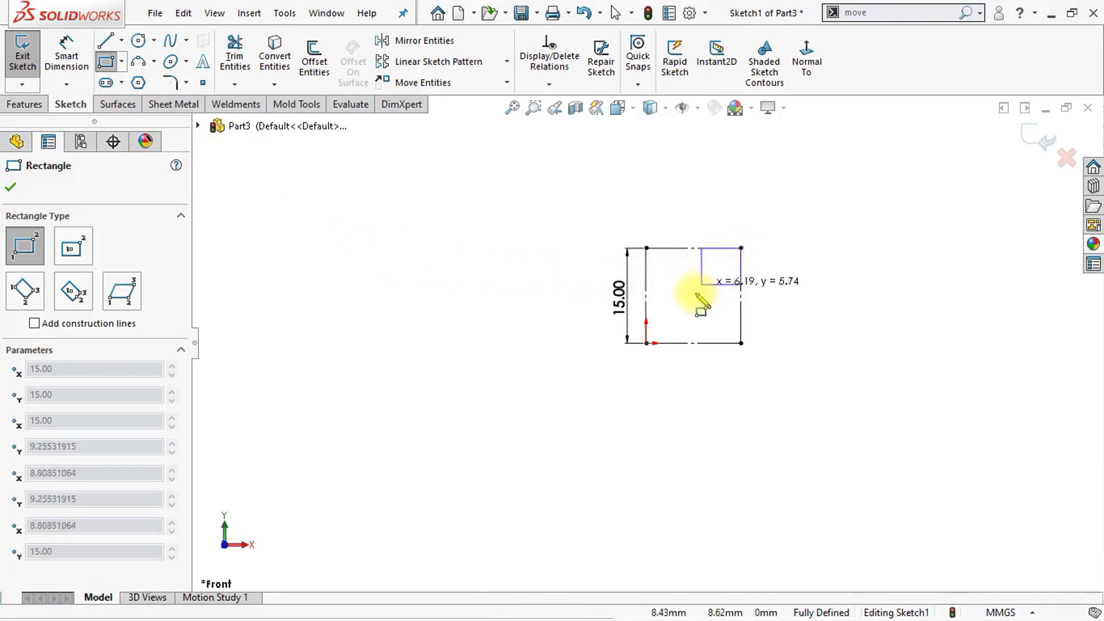
pyautogui.click(670, 320)
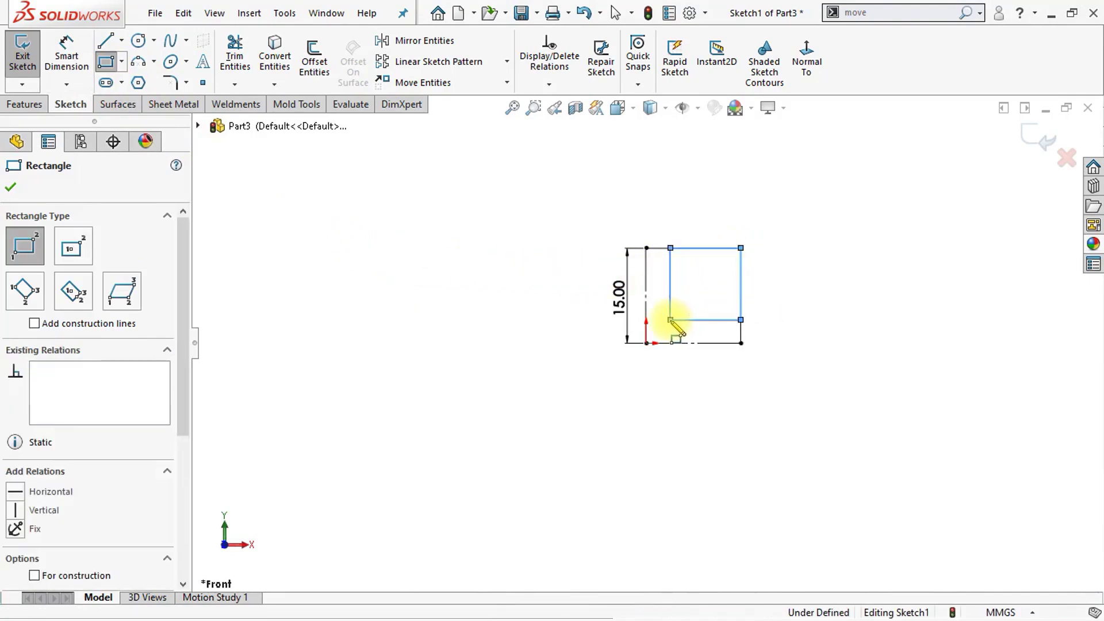
pyautogui.press('Escape')
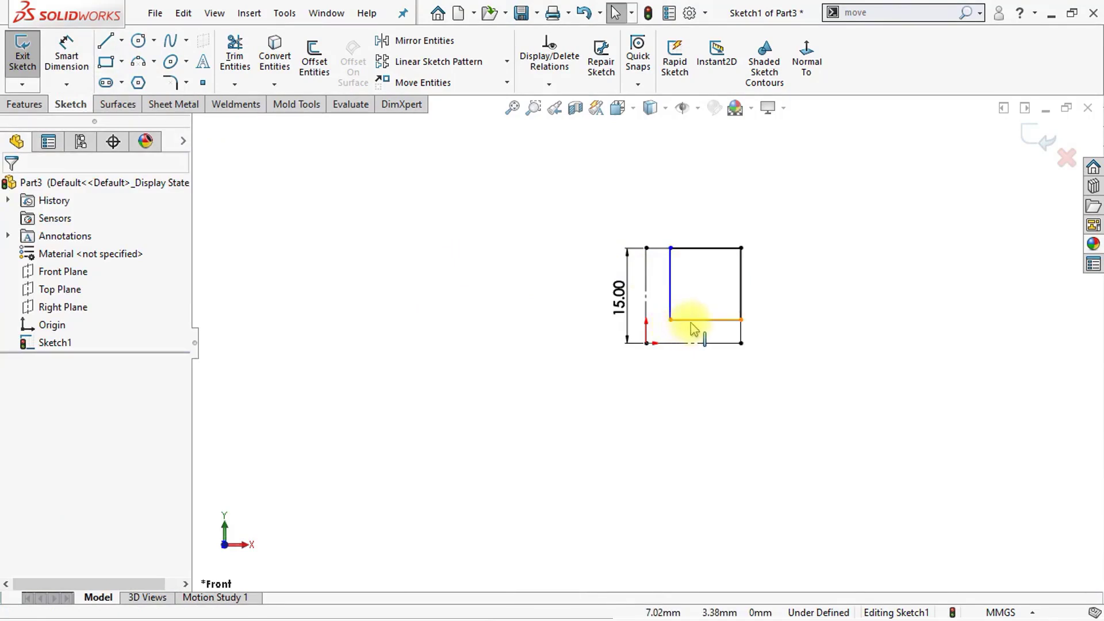
# - Add an Equal relation between the bottom and left sides of the inner rectangle
pyautogui.keyDown('ctrl'); pyautogui.click(692, 319); pyautogui.keyUp('ctrl')
pyautogui.keyDown('ctrl'); pyautogui.click(671, 304); pyautogui.keyUp('ctrl')
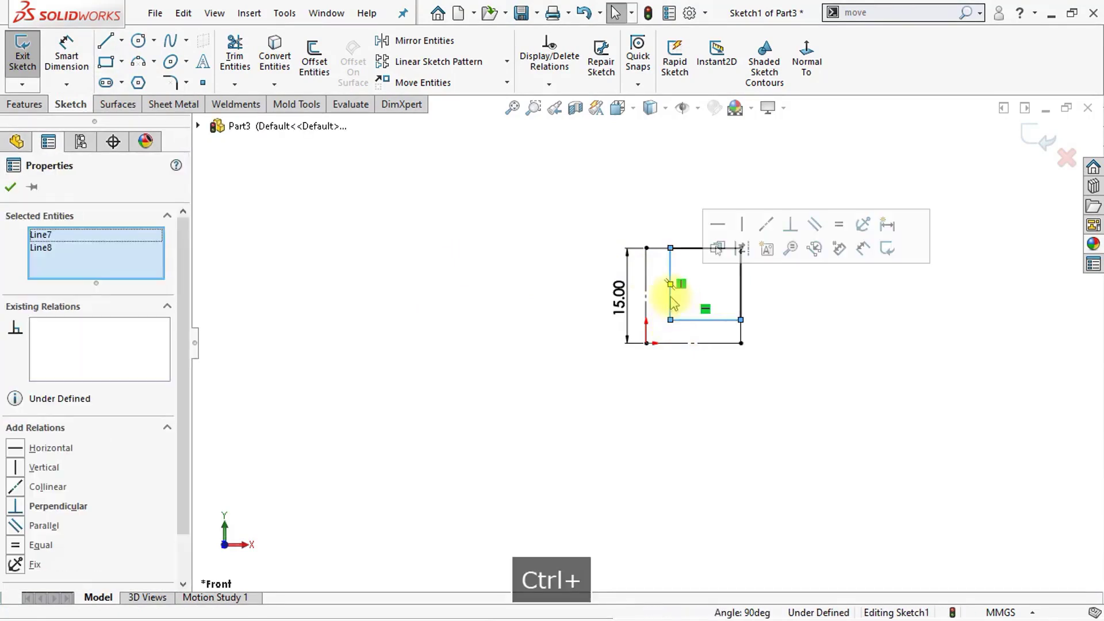
pyautogui.click(837, 226)
pyautogui.click(793, 302)
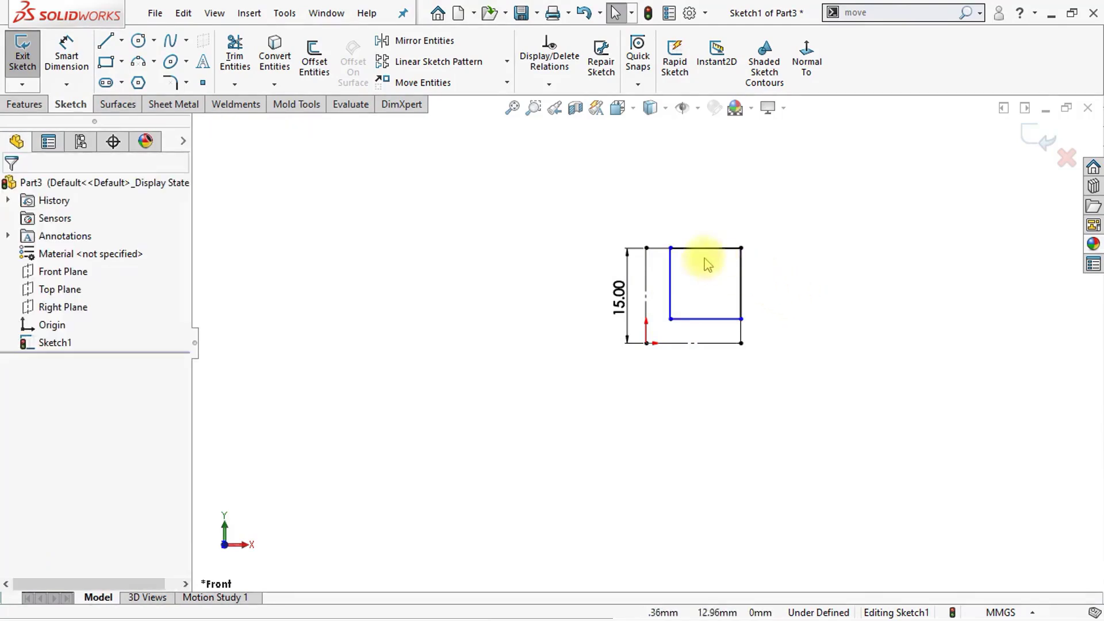
# - Dimension the top side of the inner square to 12 mm
pyautogui.click(75, 60)
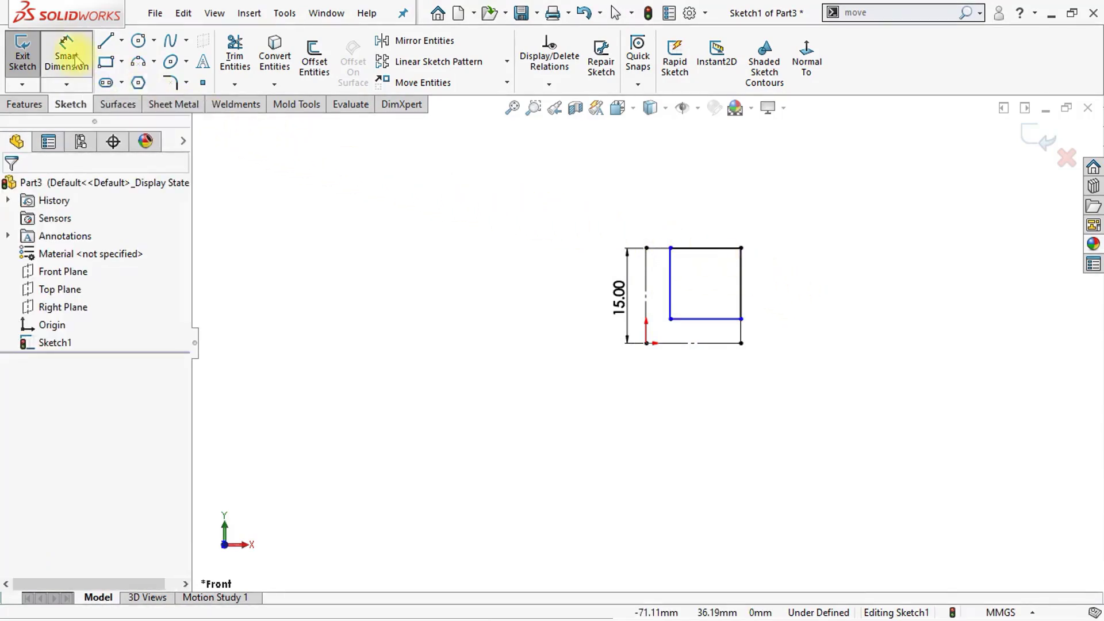
pyautogui.click(701, 249)
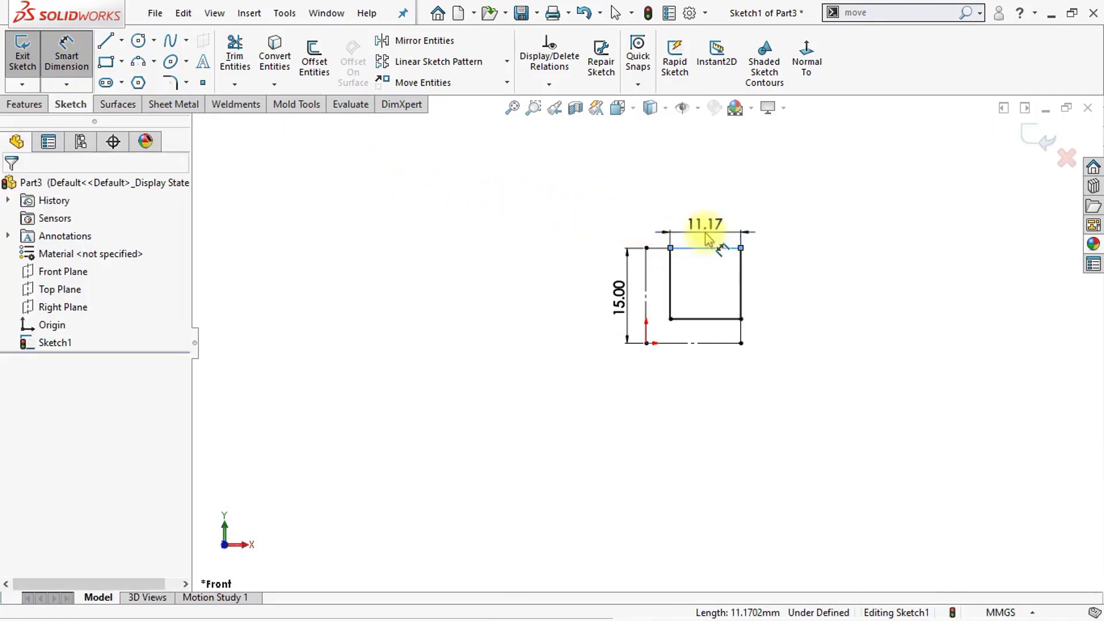
pyautogui.click(706, 240)
pyautogui.write('12')
pyautogui.press('Return')
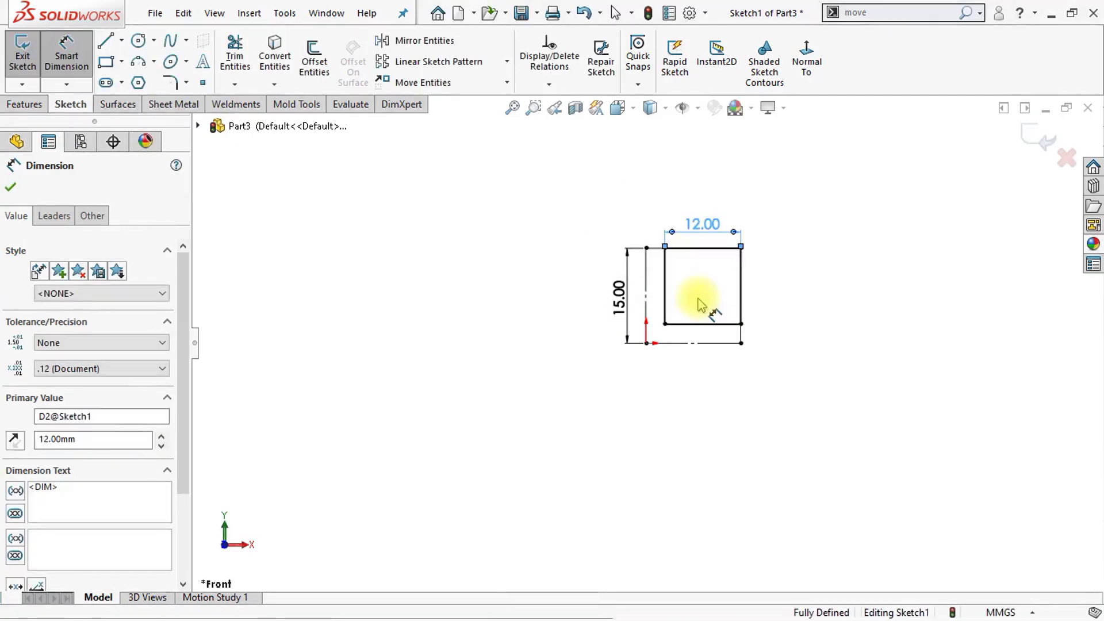
pyautogui.click(503, 282)
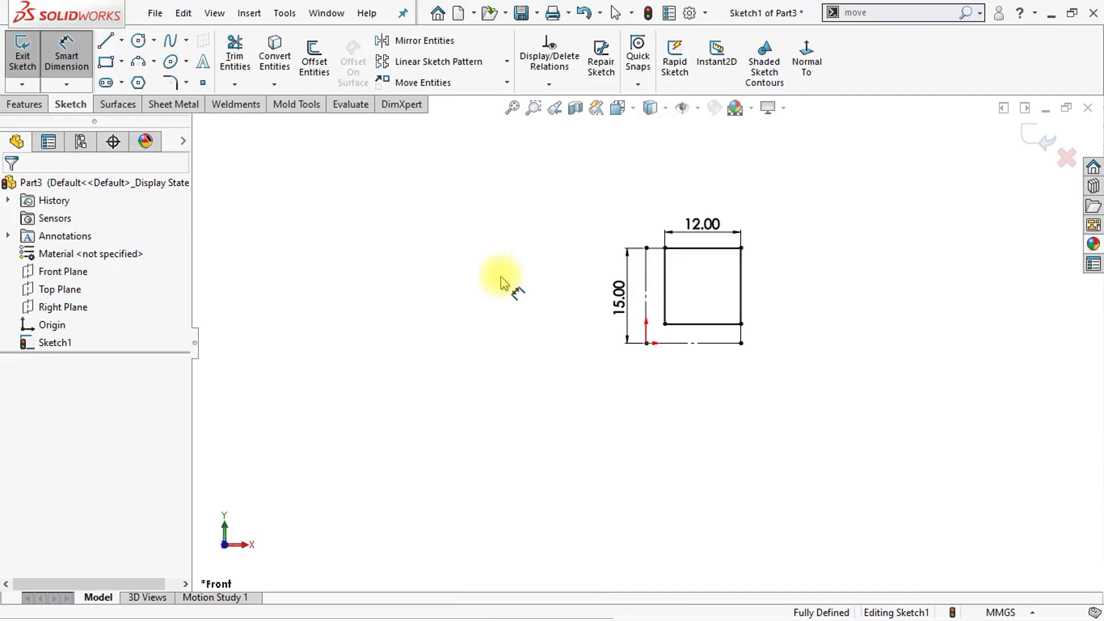
# - Extrude the square profile 30 mm with the Mid Plane end condition
pyautogui.click(31, 108)
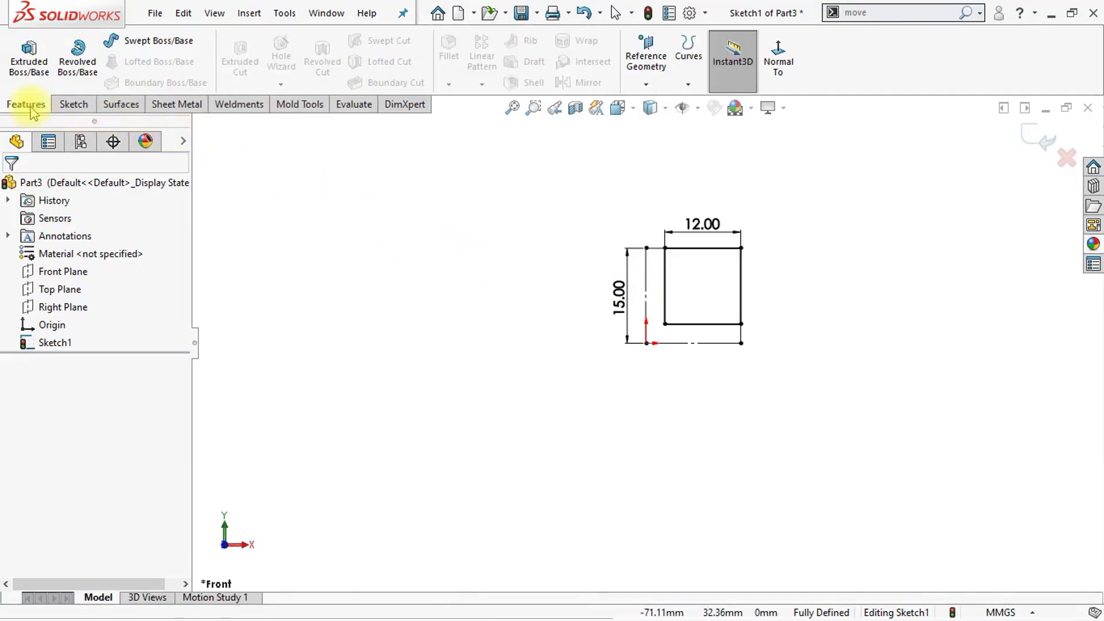
pyautogui.click(37, 77)
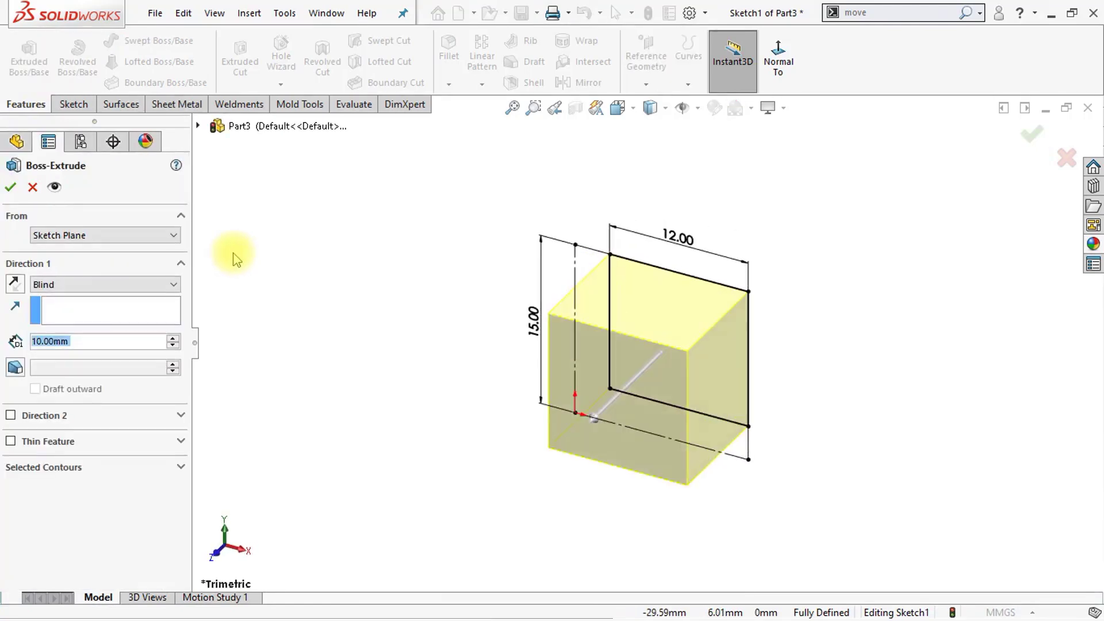
pyautogui.write('30')
pyautogui.press('Return')
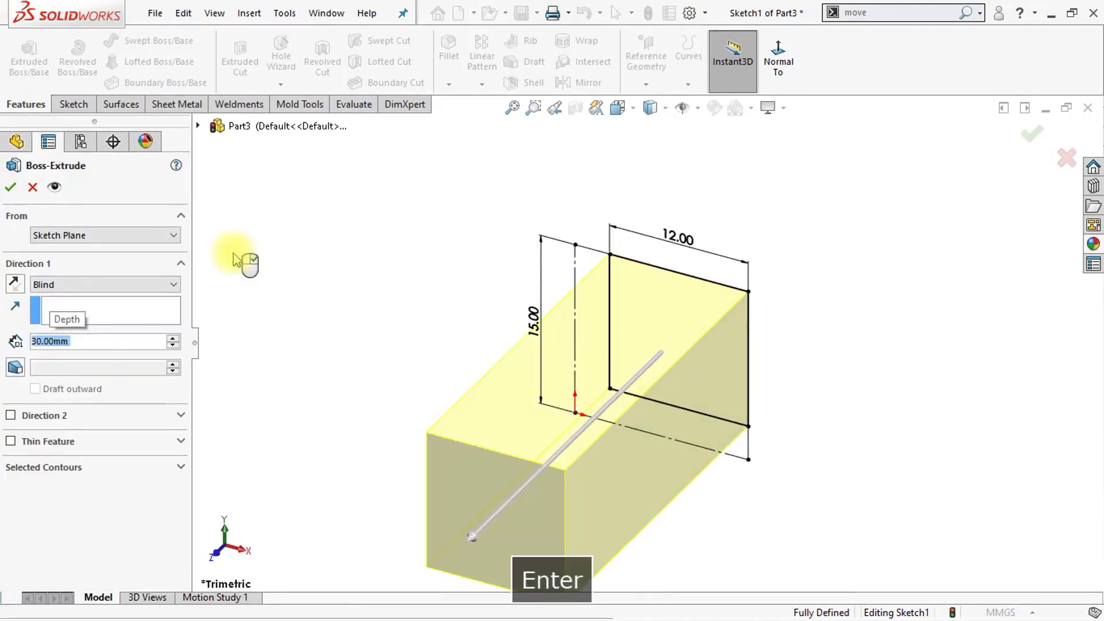
pyautogui.click(168, 284)
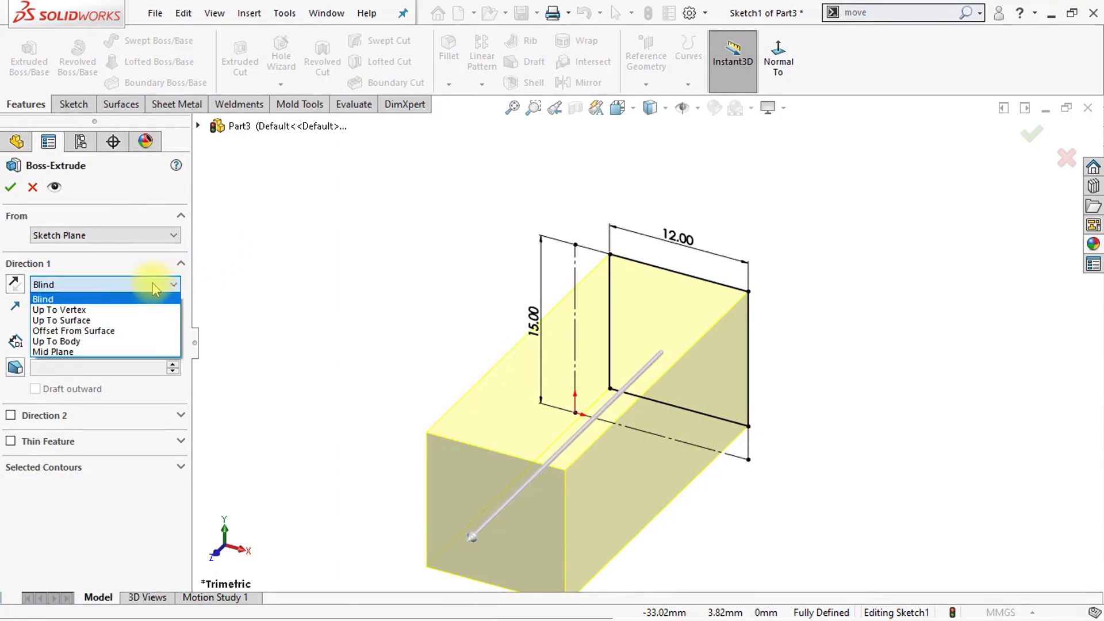
pyautogui.click(111, 352)
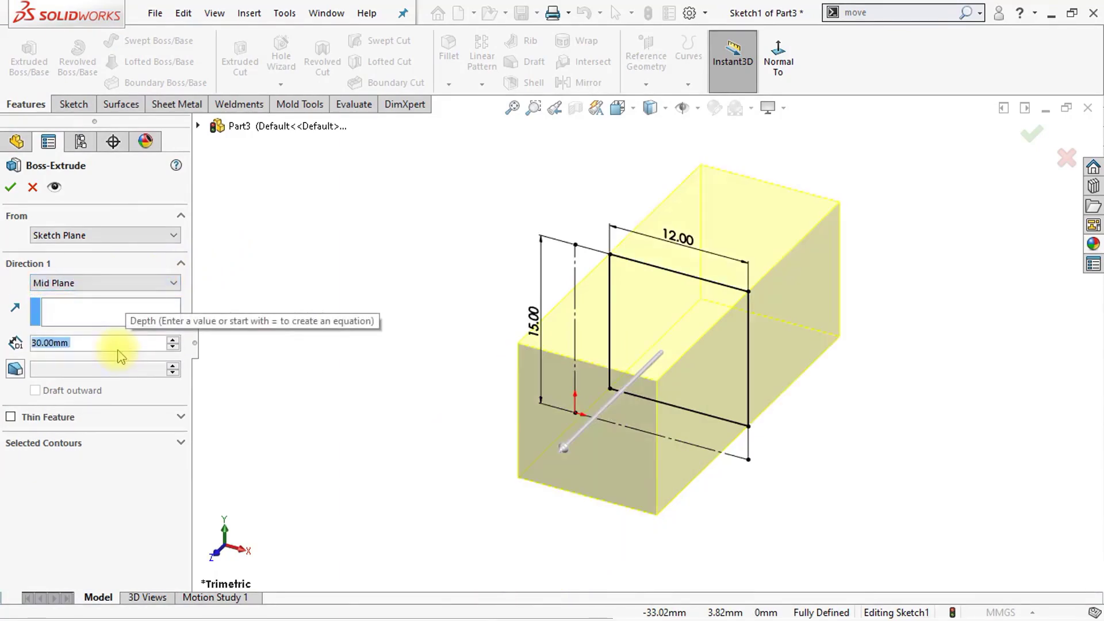
pyautogui.click(10, 188)
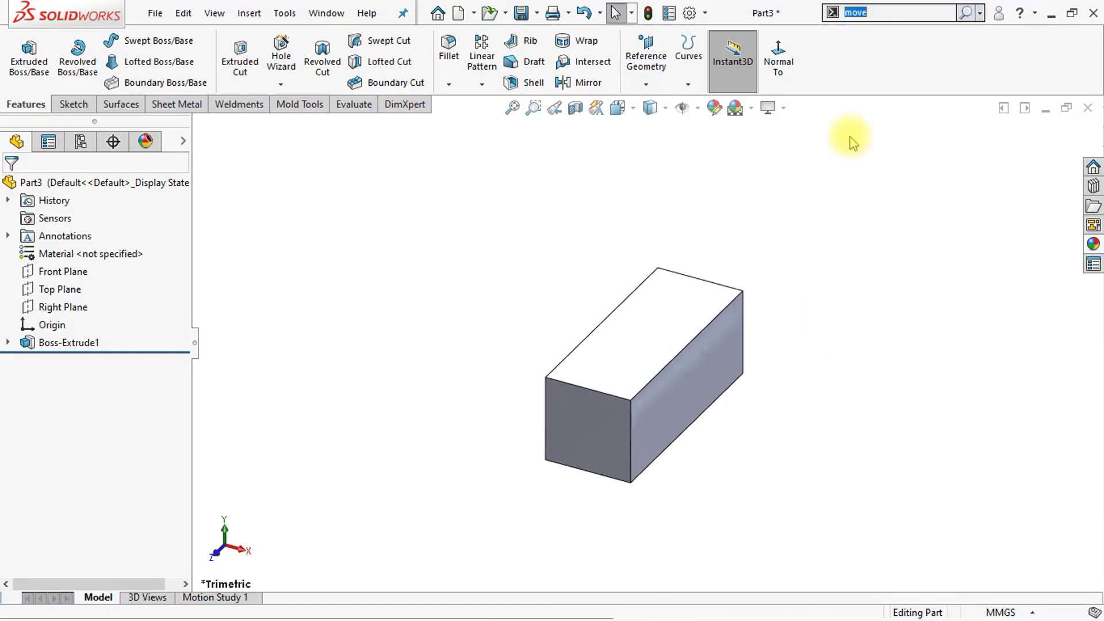
# - Set up a Move/Copy Body operation that copies the extruded block, using the origin as the rotation reference
pyautogui.write('move')
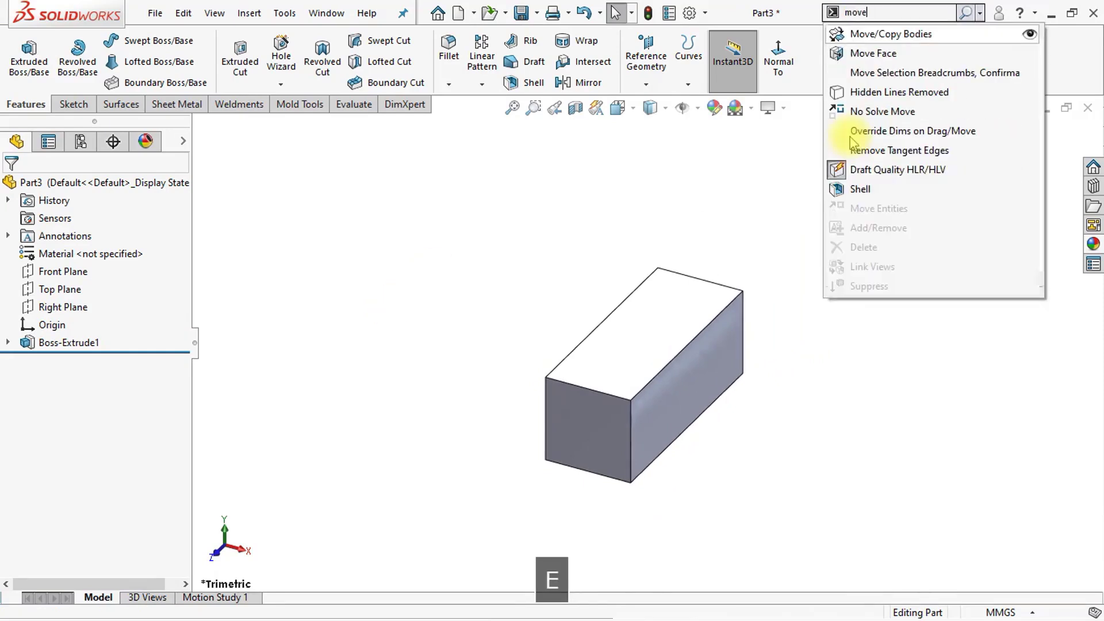
pyautogui.click(885, 36)
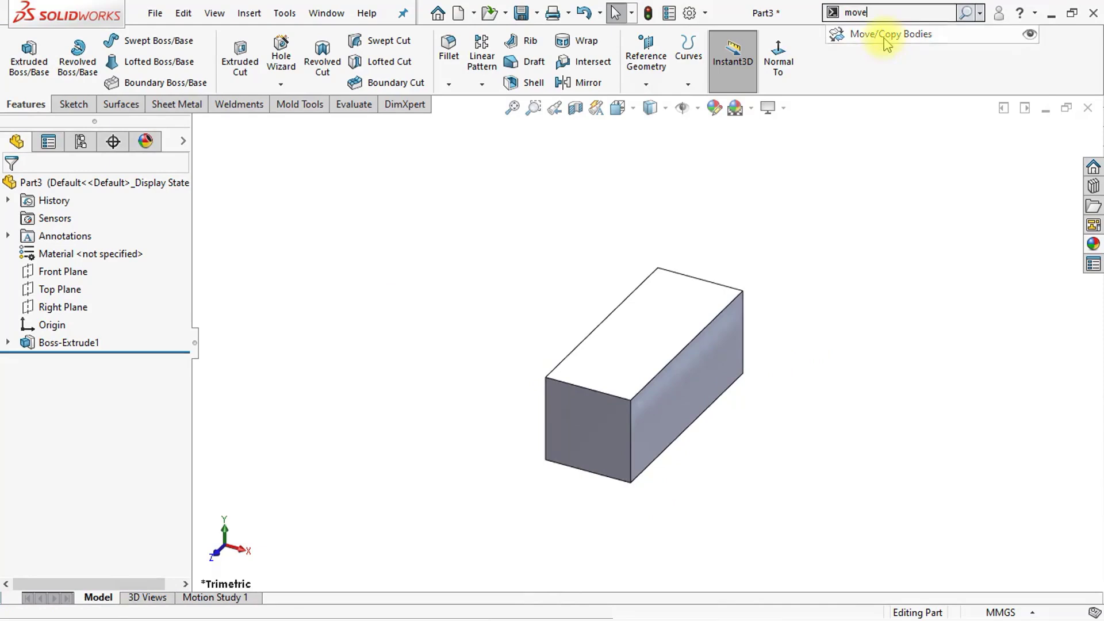
pyautogui.click(683, 320)
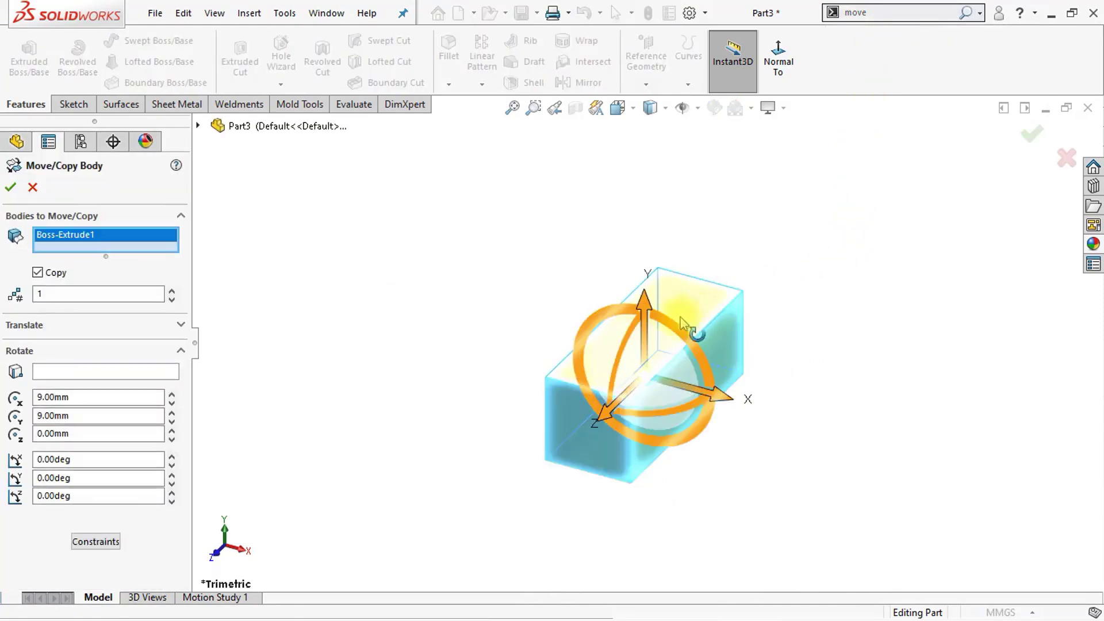
pyautogui.click(125, 374)
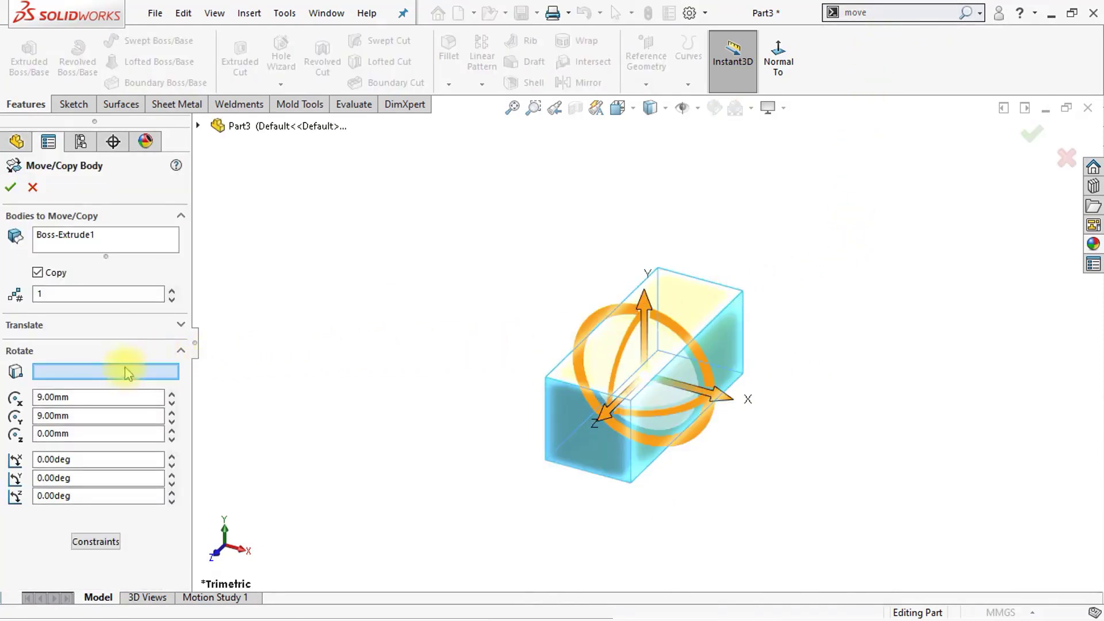
pyautogui.click(198, 126)
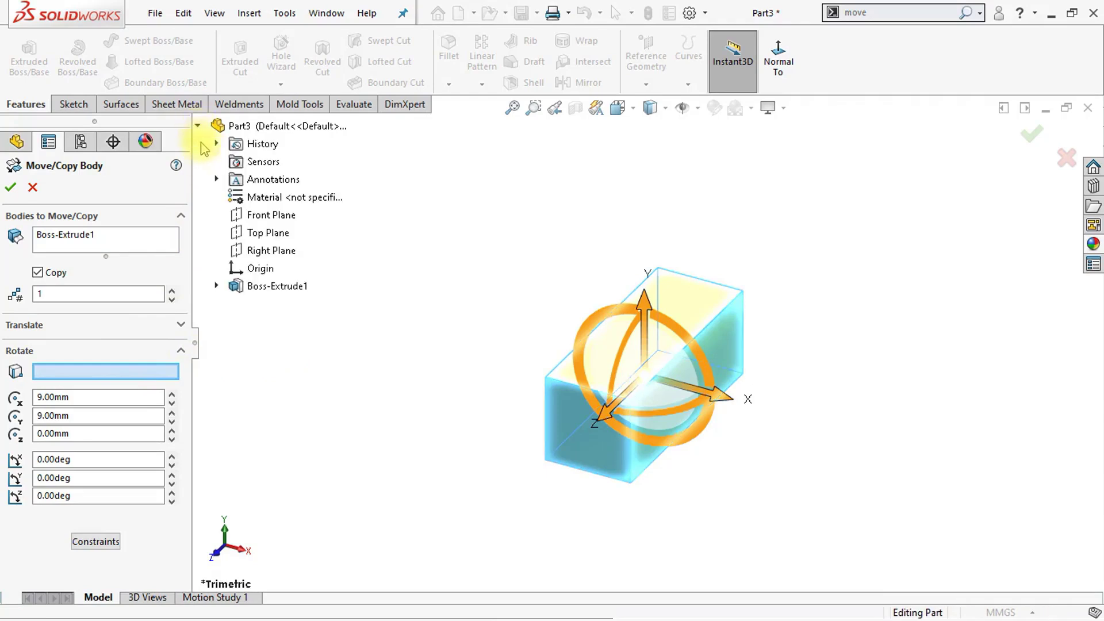
pyautogui.click(243, 273)
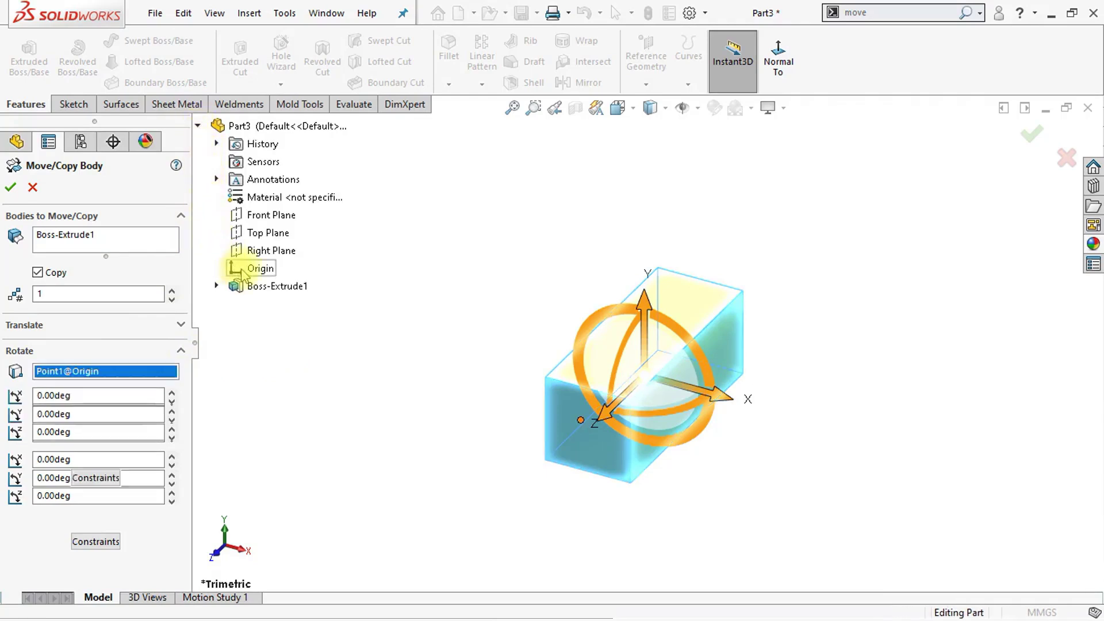
pyautogui.click(199, 126)
# - Create two copies of the block rotated -90° about X and 90° about Y
pyautogui.click(67, 396)
pyautogui.doubleClick(68, 396)
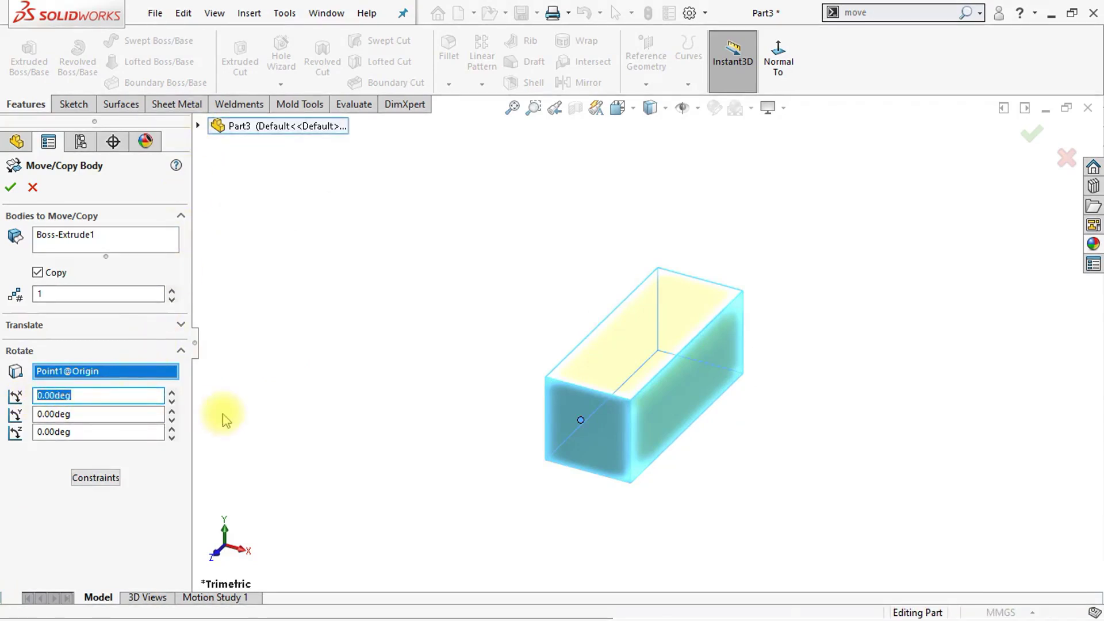
pyautogui.write('-90')
pyautogui.press('Tab')
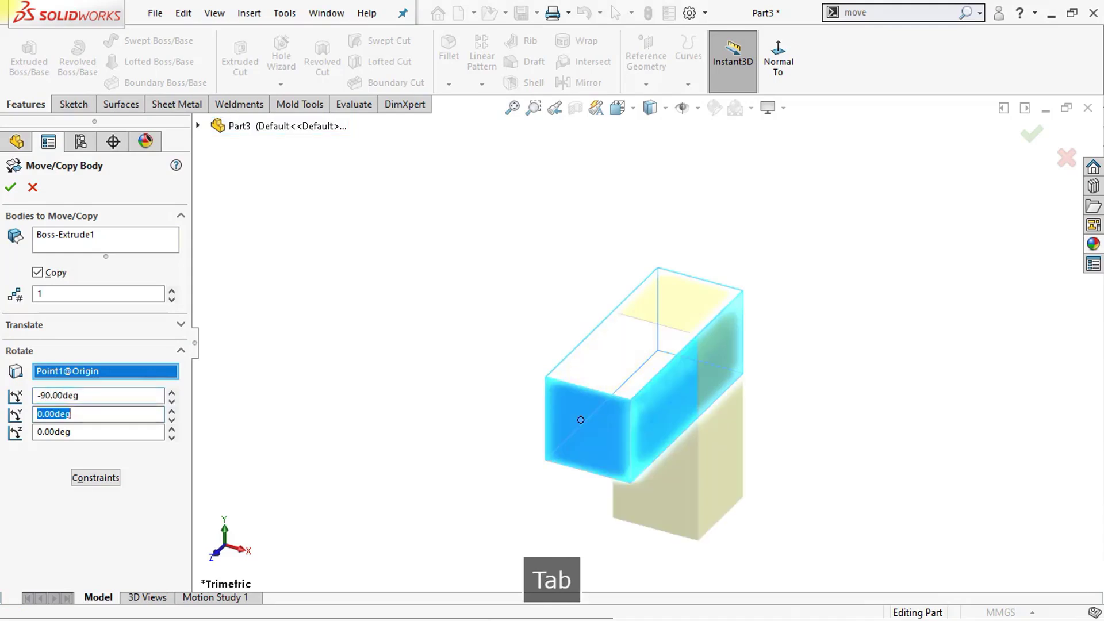
pyautogui.write('90')
pyautogui.press('Return')
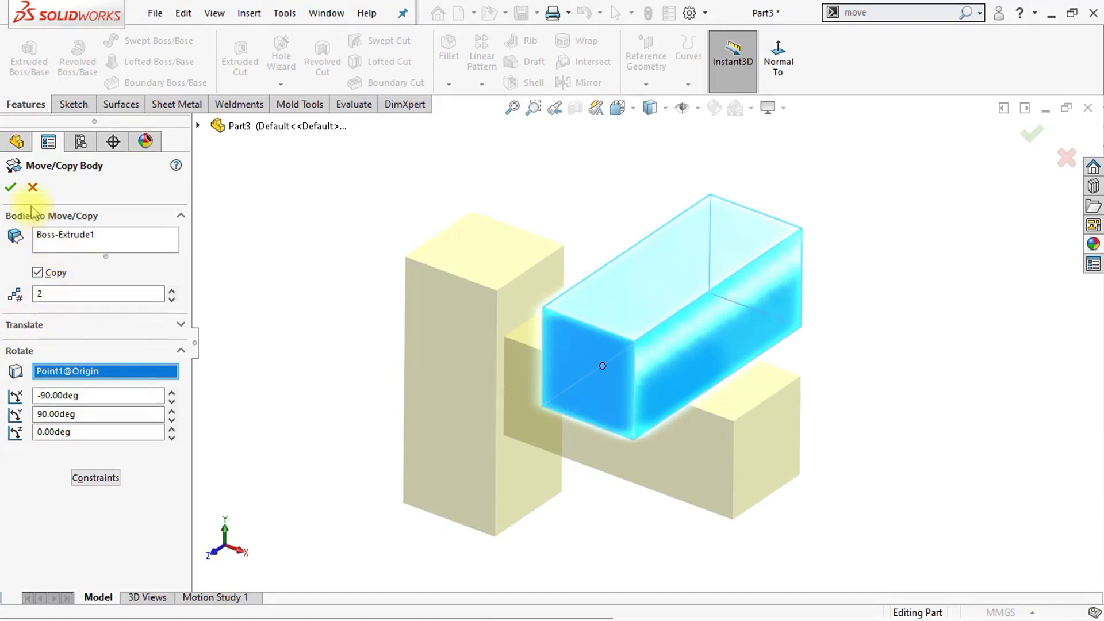
pyautogui.click(10, 190)
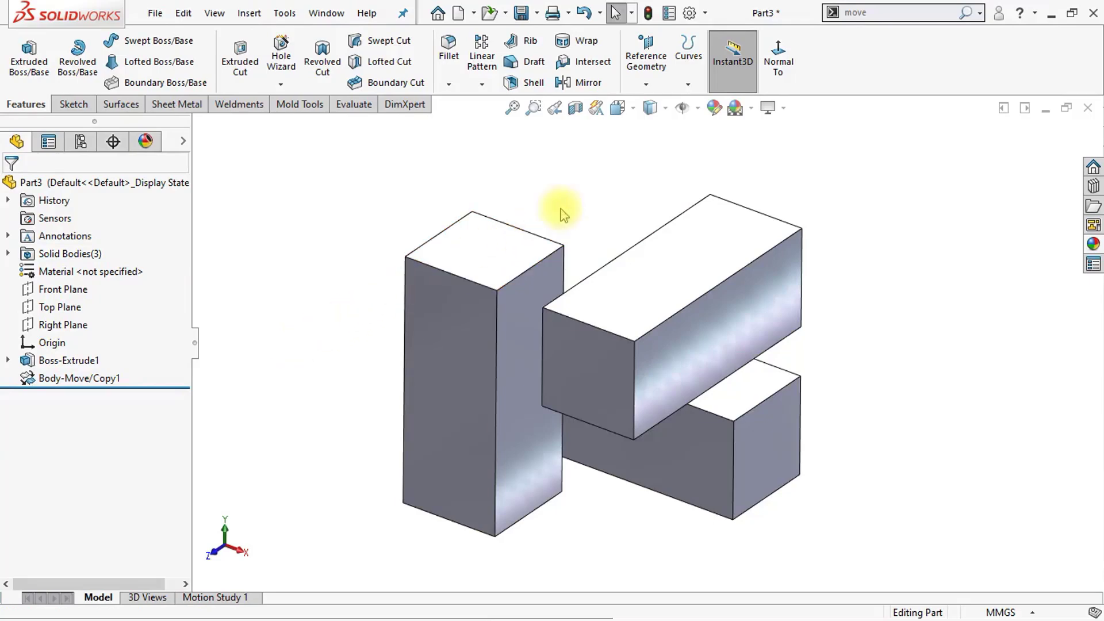
# - Add a reference point at the center of the original block's front square end face
pyautogui.click(646, 85)
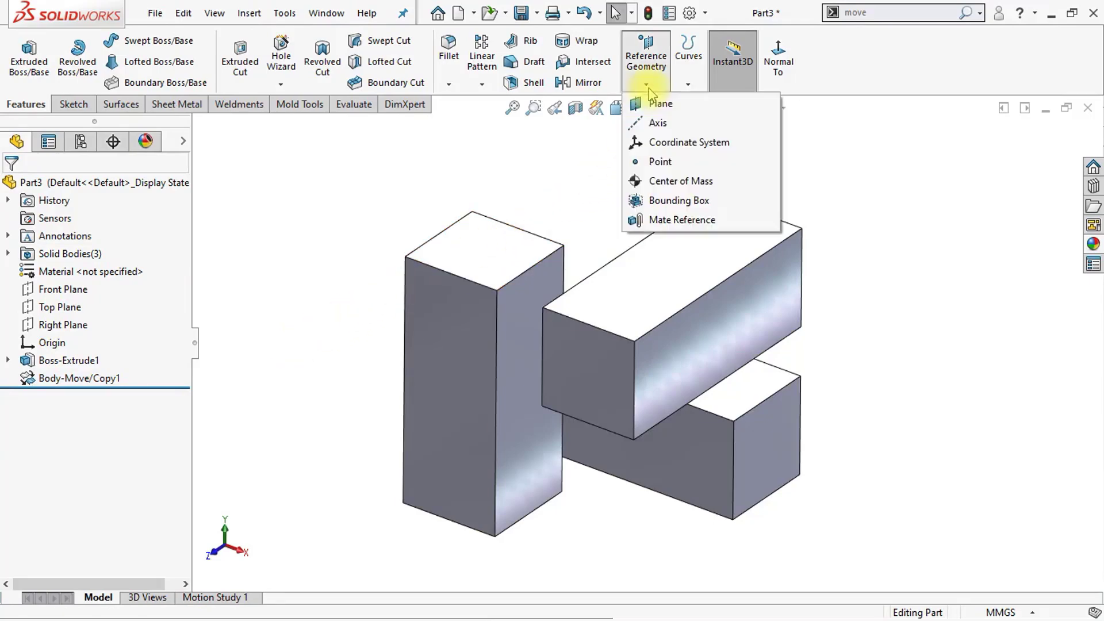
pyautogui.click(655, 158)
pyautogui.moveTo(660, 166); pyautogui.dragTo(616, 254, button='middle')
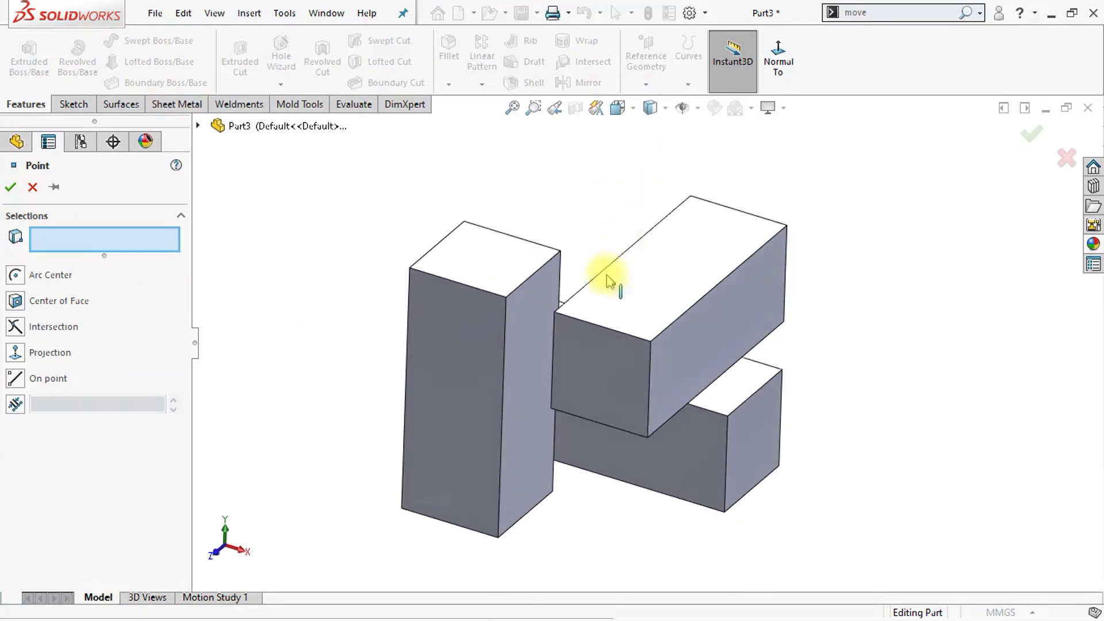
pyautogui.click(595, 351)
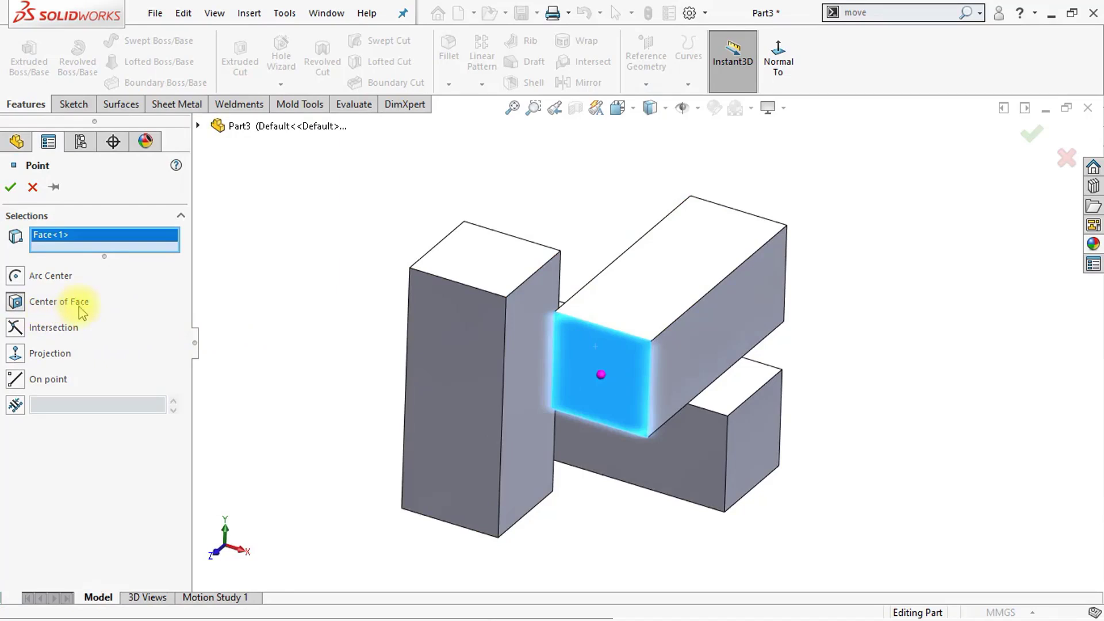
pyautogui.click(10, 187)
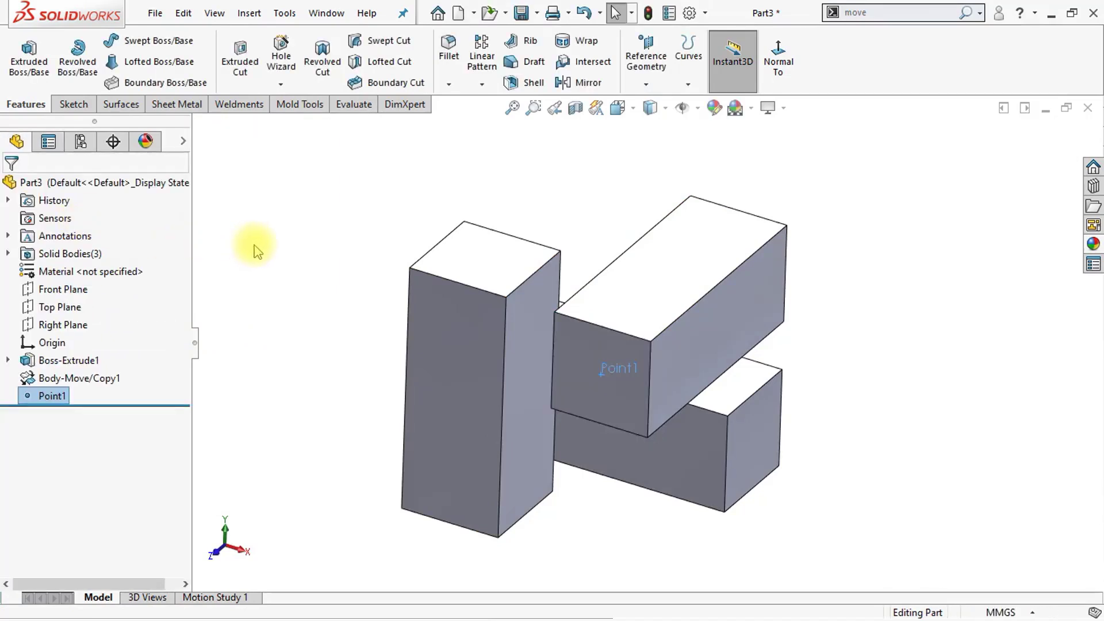
# - Add a reference point at the center of the outer square end face of the horizontal copied block
pyautogui.click(645, 84)
pyautogui.click(659, 162)
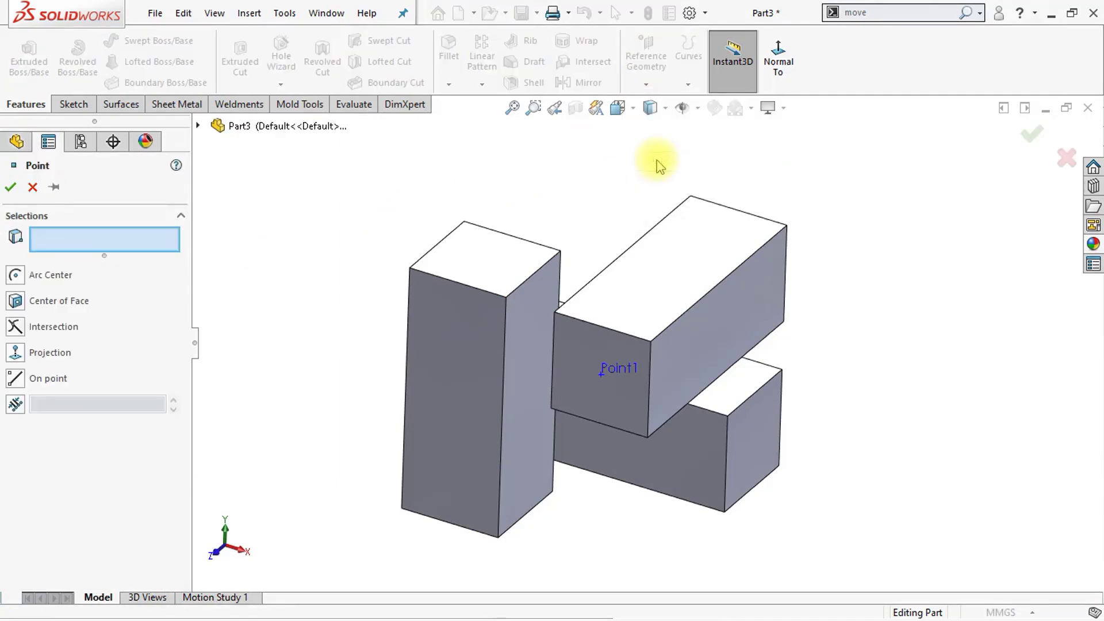
pyautogui.press('Left')
pyautogui.press('Left')
pyautogui.press('Left')
pyautogui.press('Left')
pyautogui.press('Left')
pyautogui.press('Left')
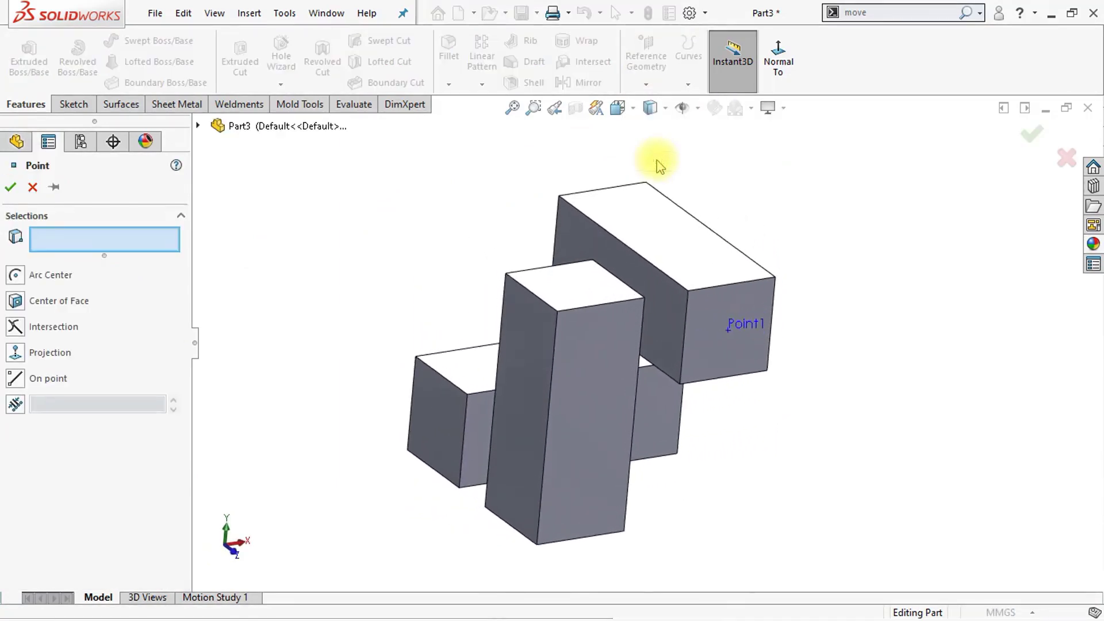
pyautogui.click(440, 439)
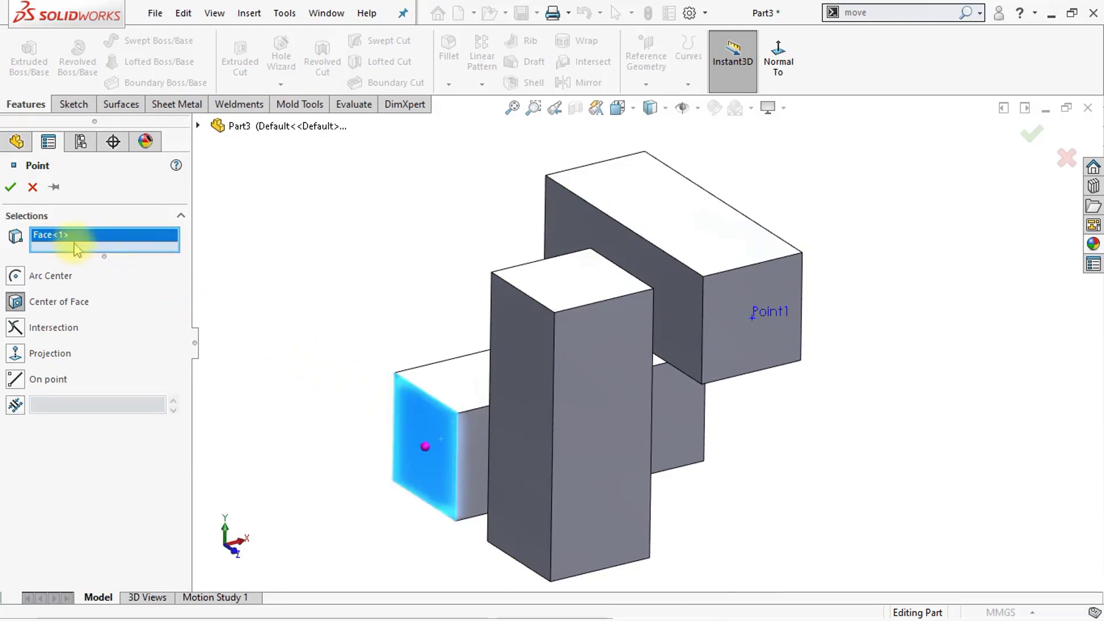
pyautogui.click(10, 186)
pyautogui.click(294, 297)
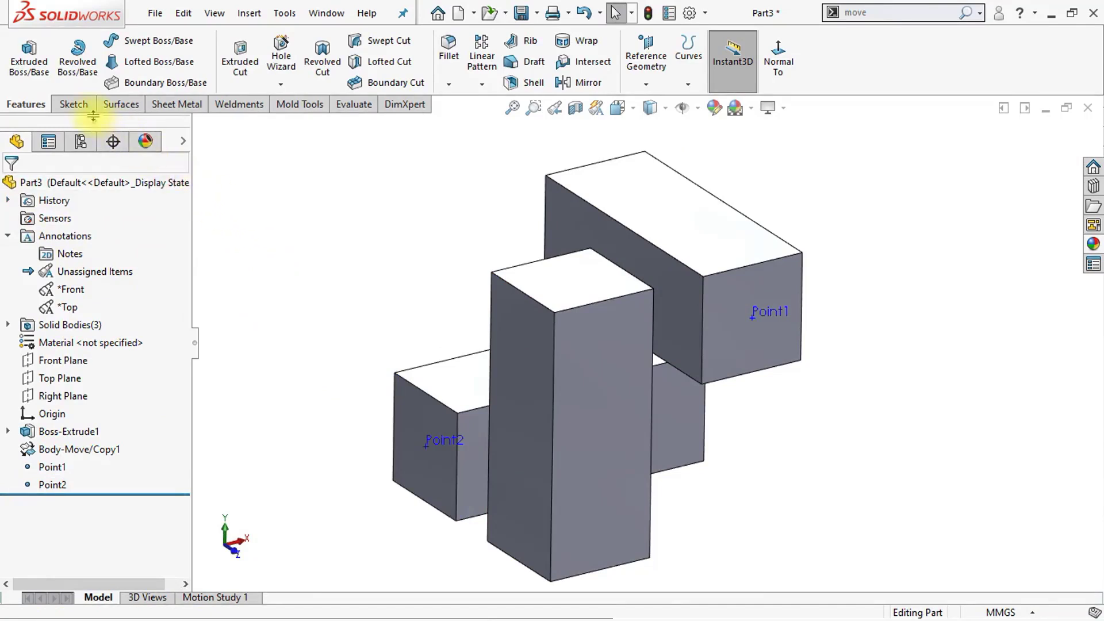
# - Start a 3D sketch and begin a Bezier style spline at Point1 on the original block's end face
pyautogui.click(74, 104)
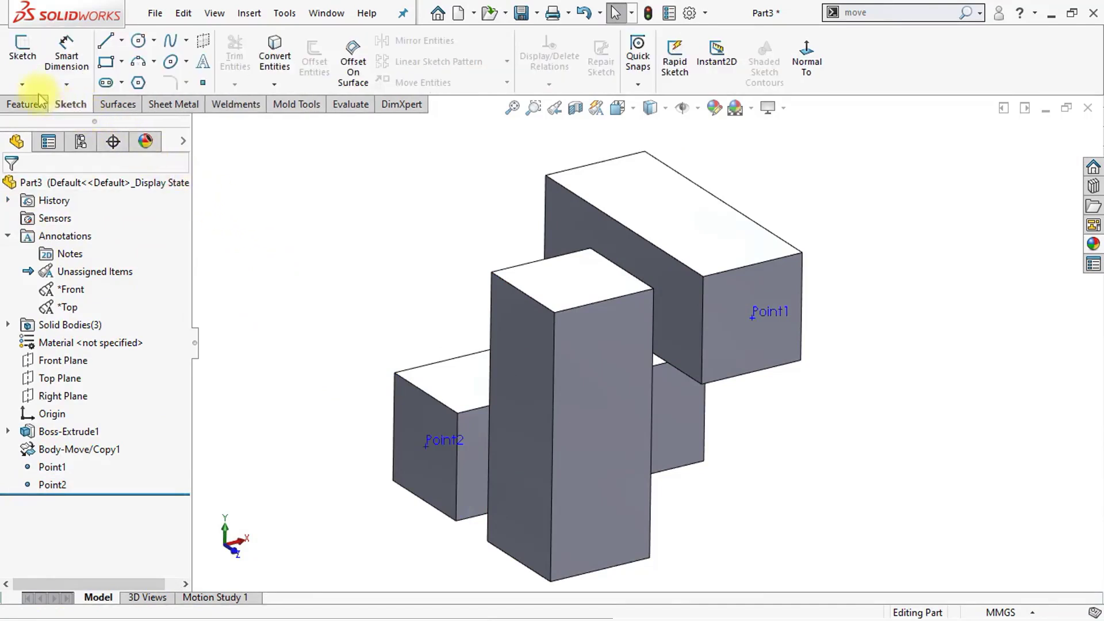
pyautogui.click(22, 84)
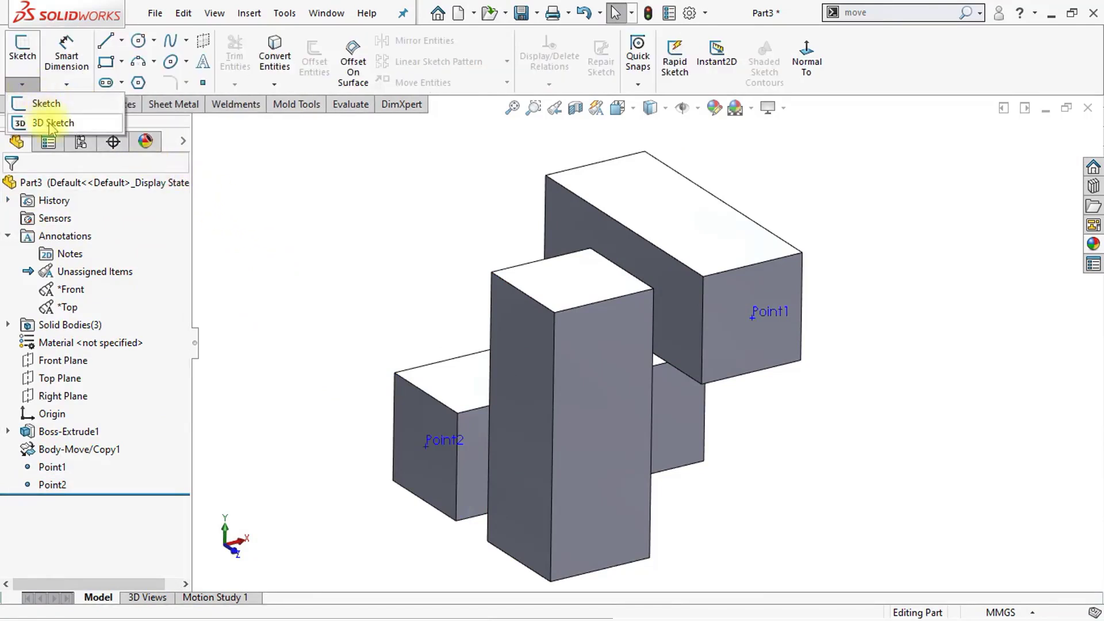
pyautogui.click(52, 124)
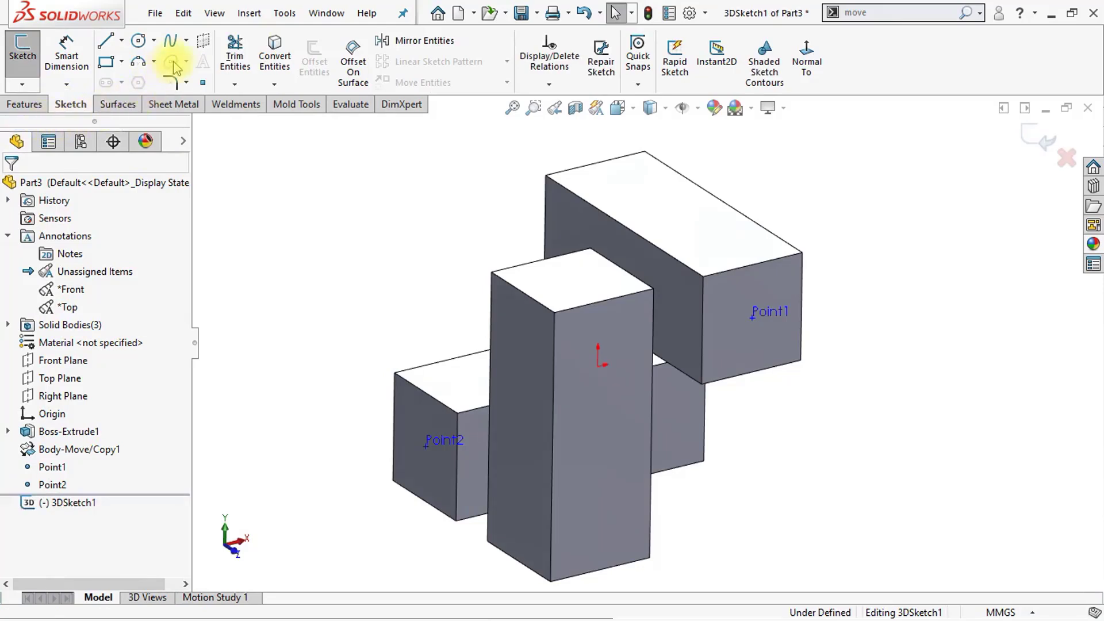
pyautogui.click(186, 45)
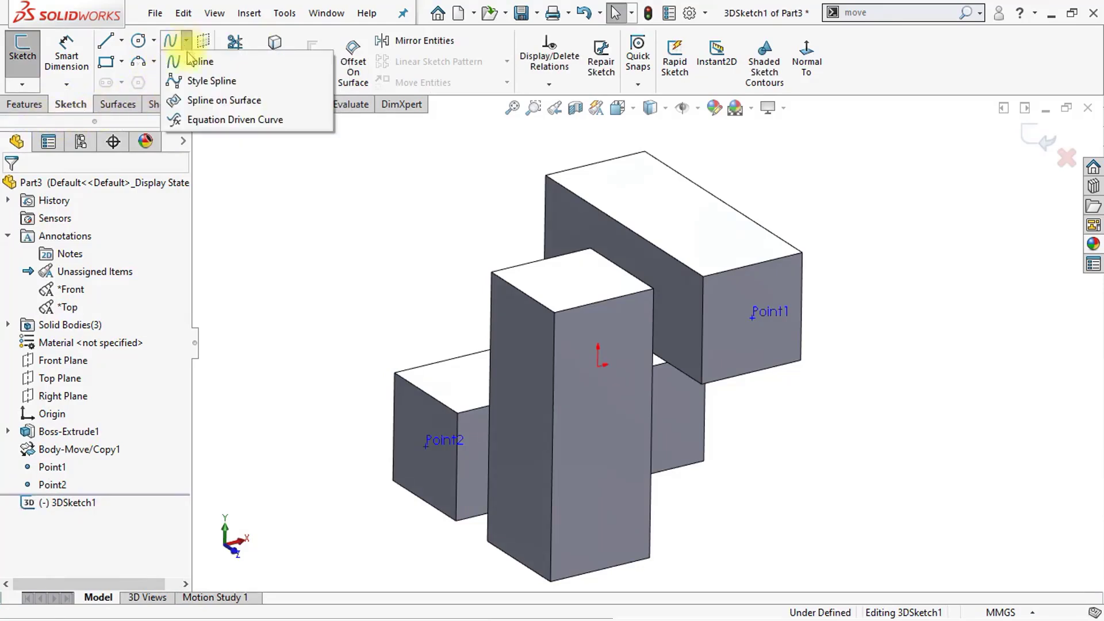
pyautogui.click(197, 81)
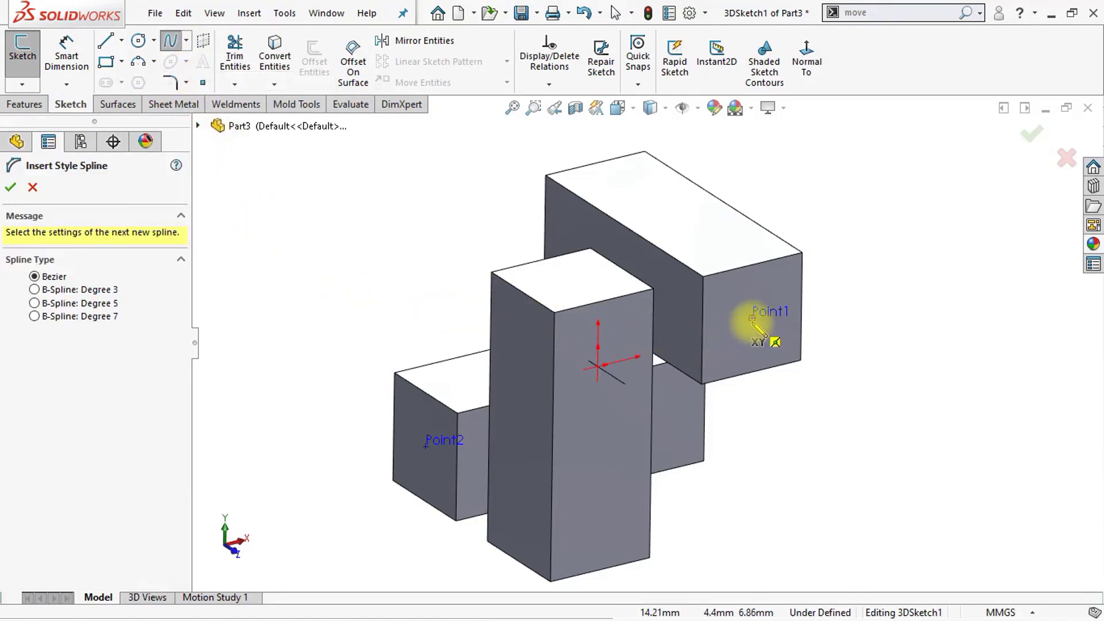
pyautogui.scroll(-1, 758, 329)
pyautogui.moveTo(756, 323); pyautogui.dragTo(269, 520)
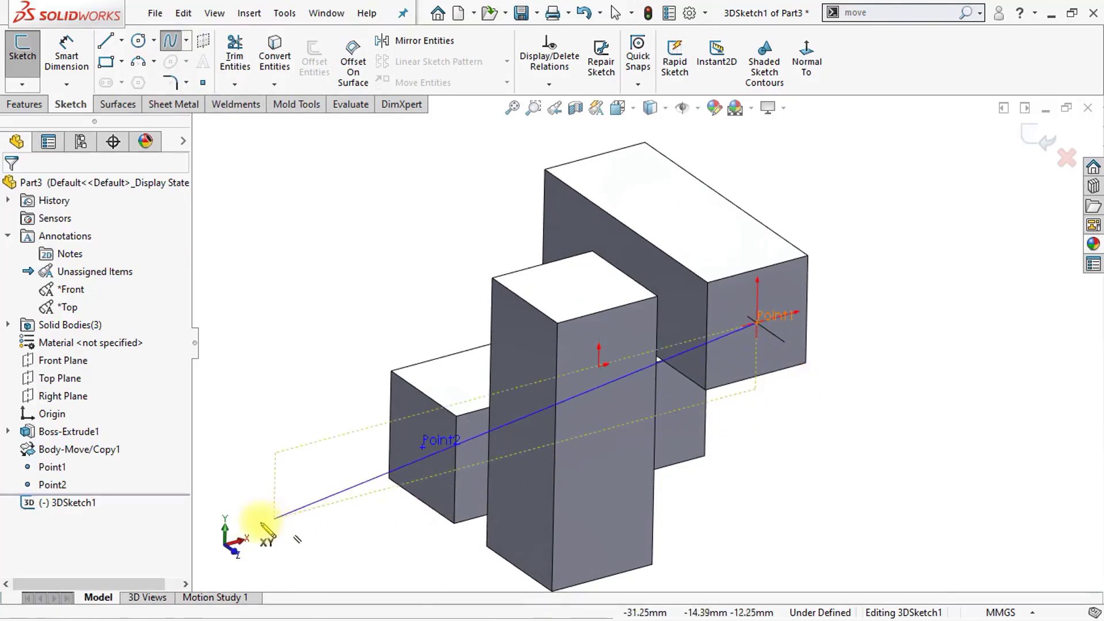
# - Place the style spline's four intermediate control points in the ZX plane, looping around the blocks, and end the curve at Point2
pyautogui.click(226, 526)
pyautogui.scroll(5, 512, 445)
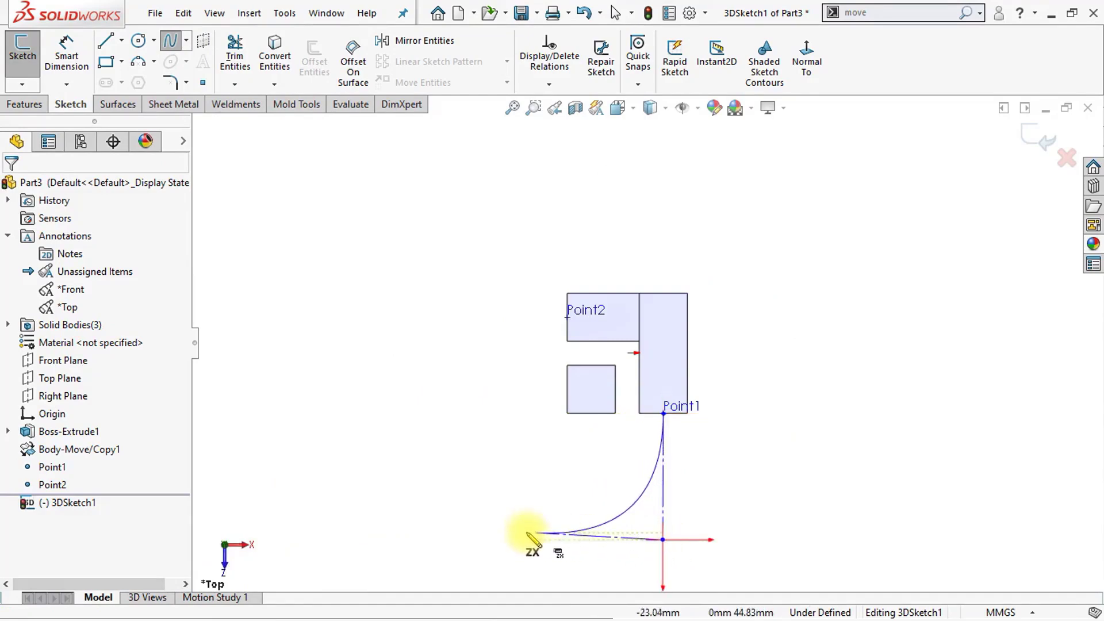
pyautogui.click(505, 538)
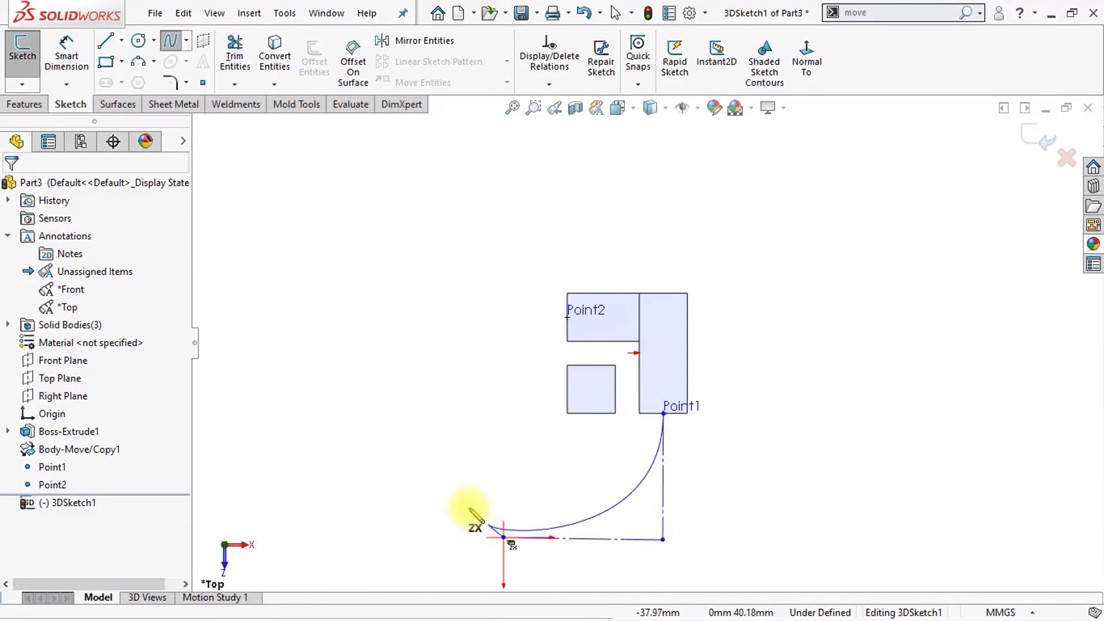
pyautogui.click(447, 469)
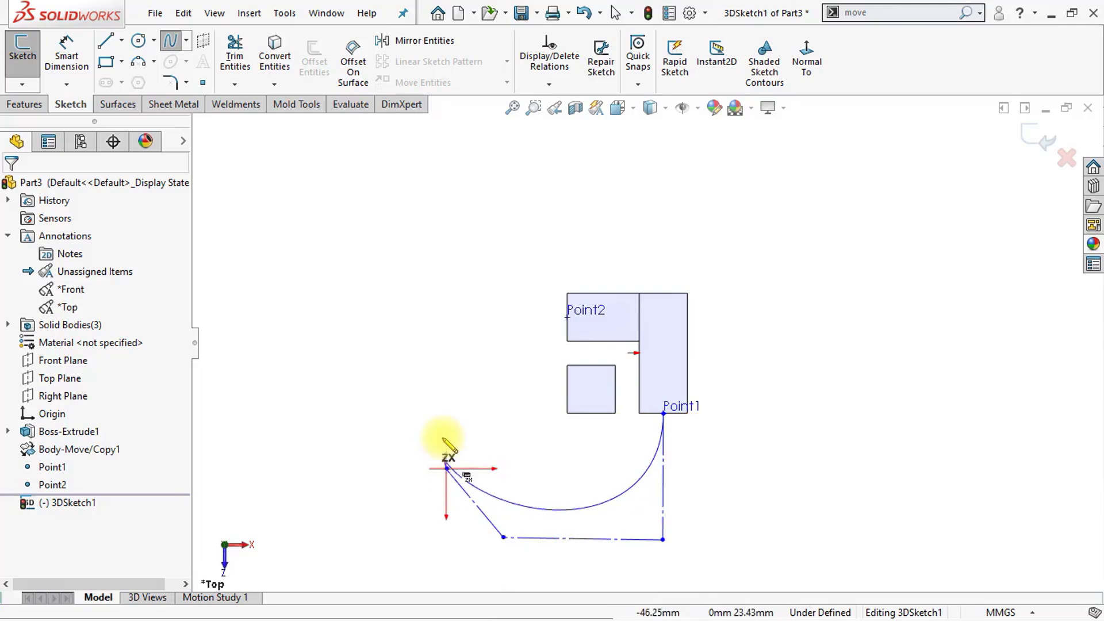
pyautogui.click(450, 322)
pyautogui.moveTo(485, 316); pyautogui.dragTo(525, 353, button='middle')
pyautogui.scroll(-3, 525, 352)
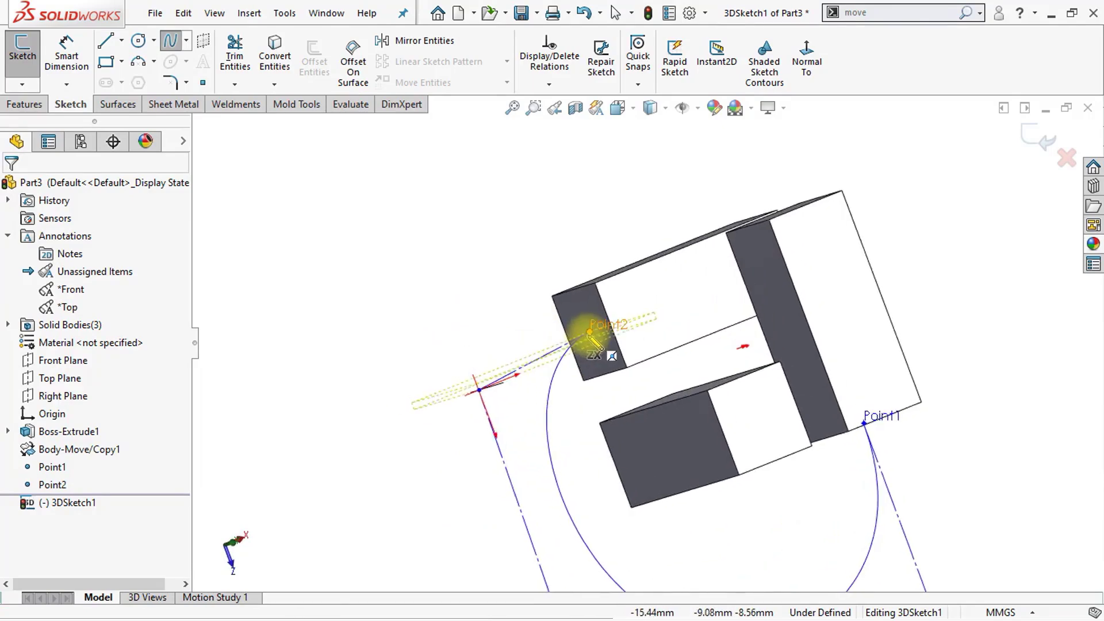
pyautogui.press('Right')
pyautogui.scroll(-3, 592, 342)
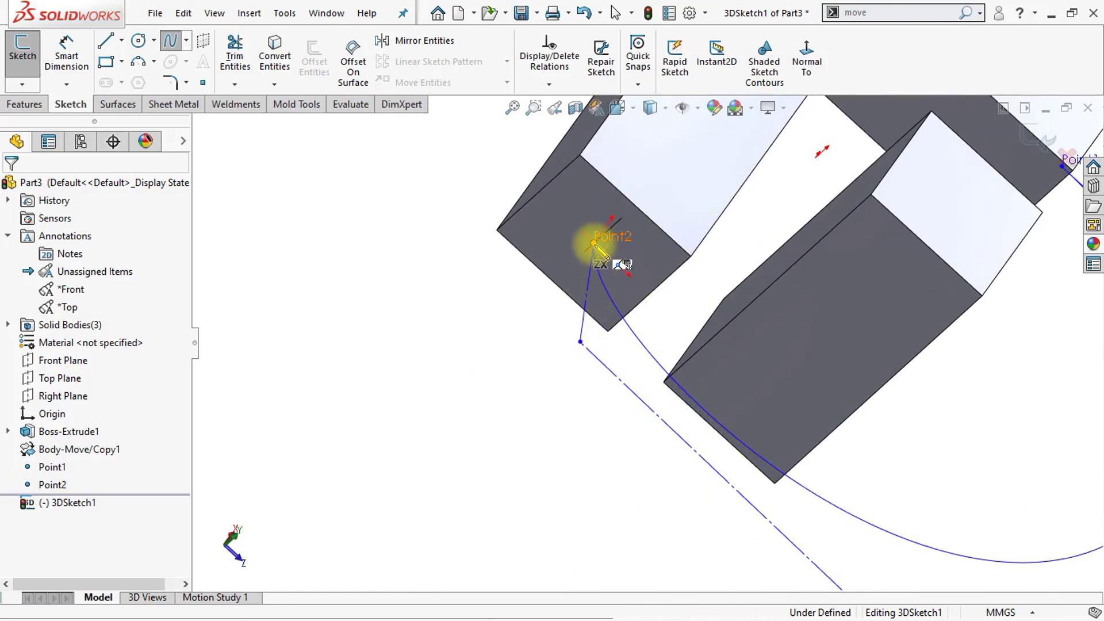
pyautogui.press('Escape')
# - Make the spline's last control polygon line perpendicular to the copied block's end face at Point2
pyautogui.moveTo(605, 278)
pyautogui.mouseDown(button='middle')
pyautogui.moveTo(684, 330)
pyautogui.moveTo(672, 320)
pyautogui.moveTo(670, 337)
pyautogui.moveTo(480, 454)
pyautogui.moveTo(458, 475)
pyautogui.moveTo(463, 504)
pyautogui.mouseUp(button='middle')
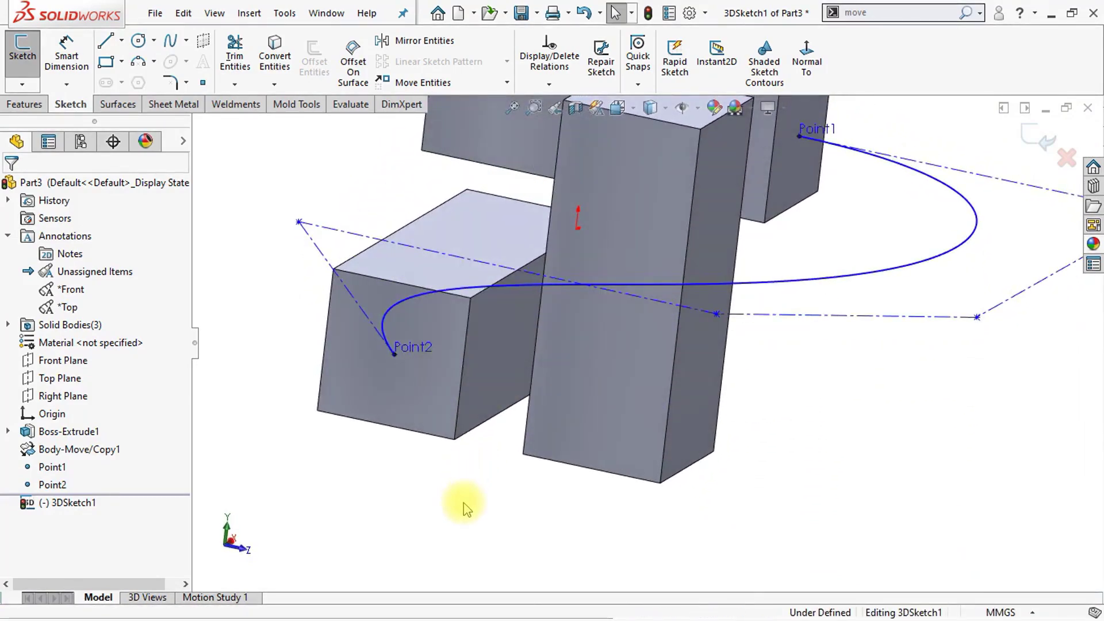
pyautogui.click(387, 396)
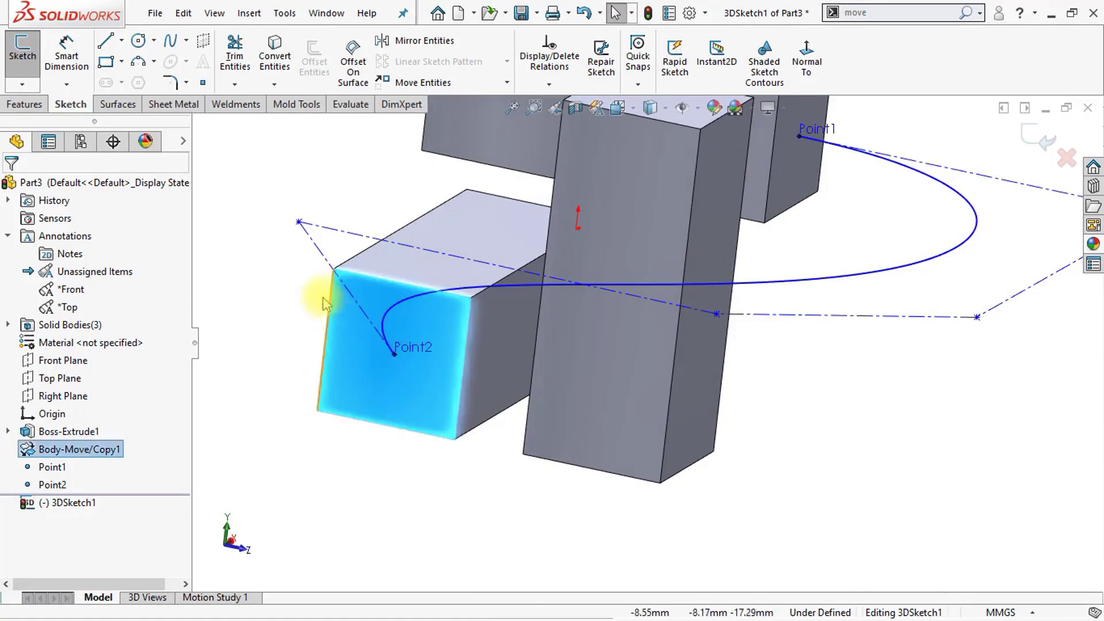
pyautogui.keyDown('ctrl'); pyautogui.doubleClick(315, 253); pyautogui.keyUp('ctrl')
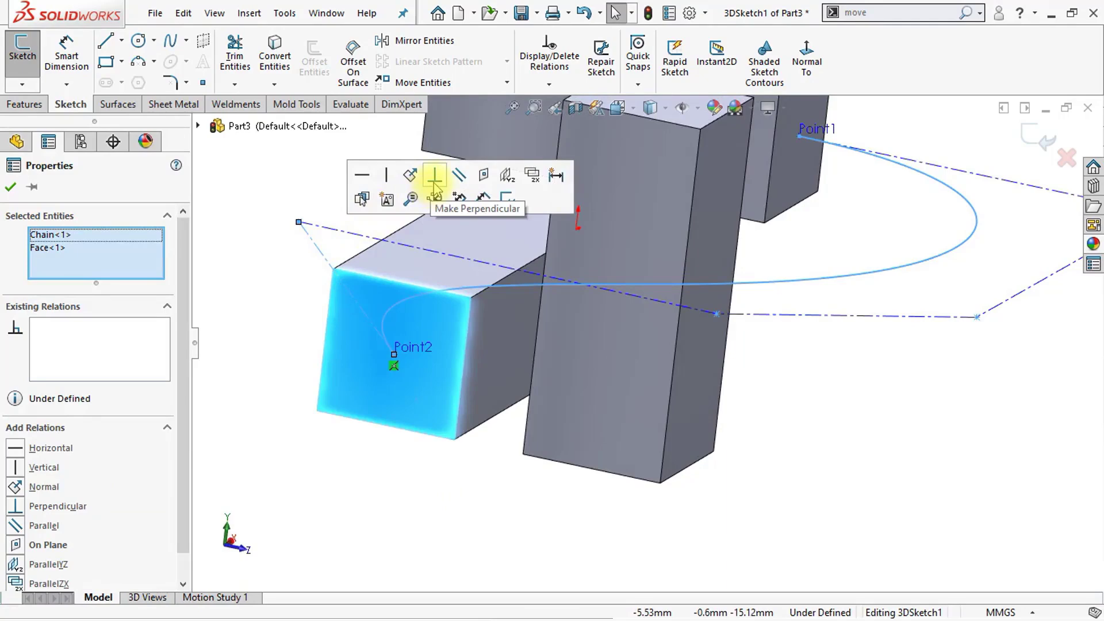
pyautogui.click(435, 183)
pyautogui.click(804, 465)
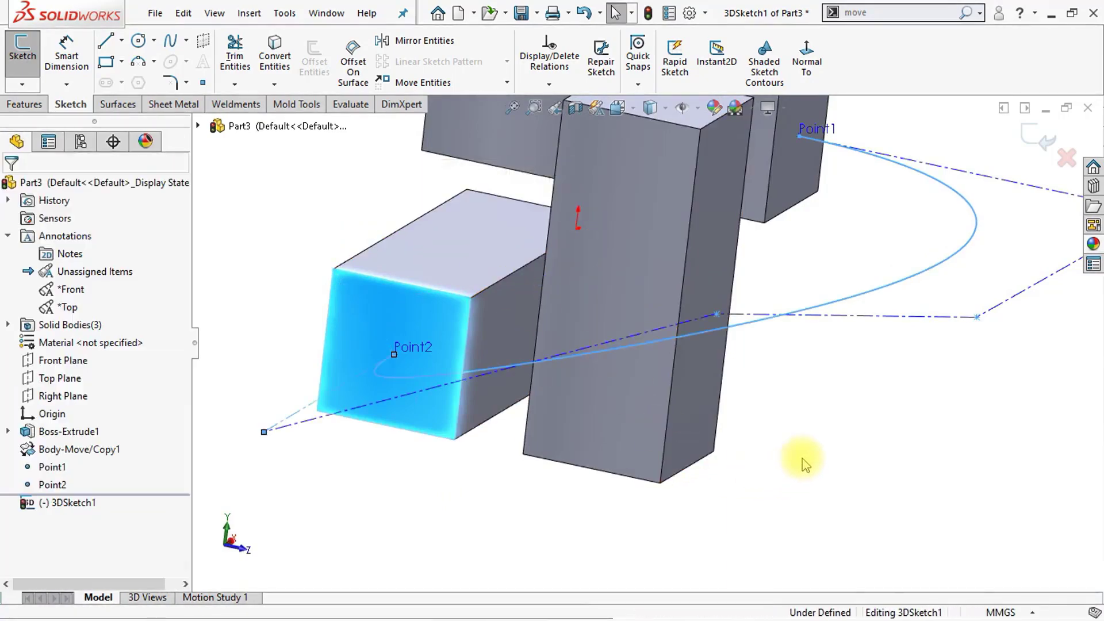
# - Make the spline's first control polygon line perpendicular to the original block's end face at Point1
pyautogui.press('Up')
pyautogui.press('Up')
pyautogui.press('Up')
pyautogui.press('Up')
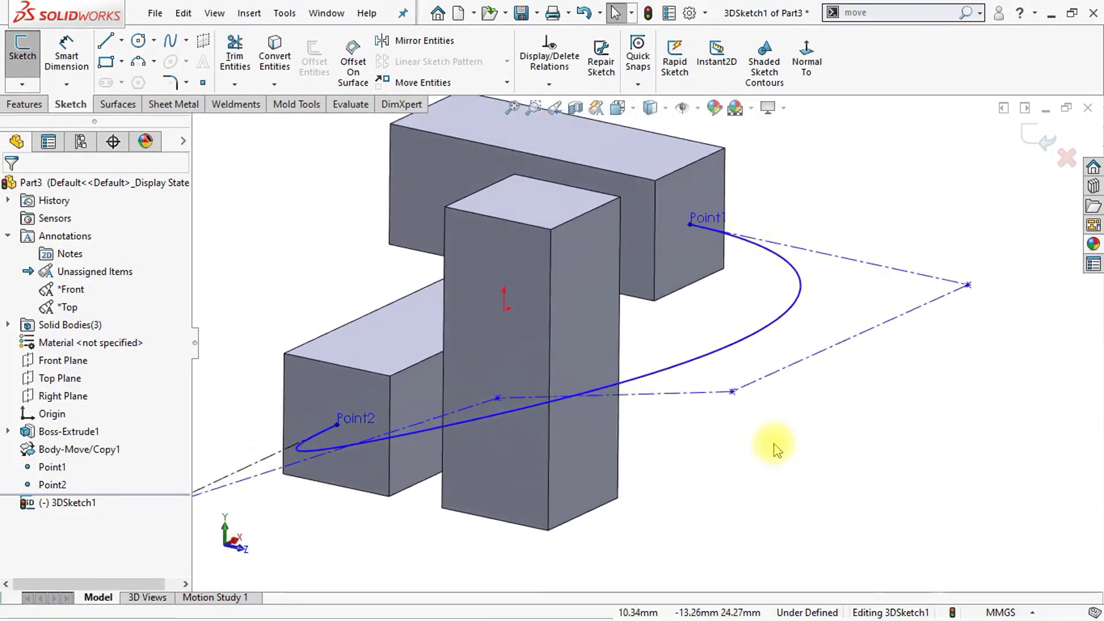
pyautogui.click(677, 288)
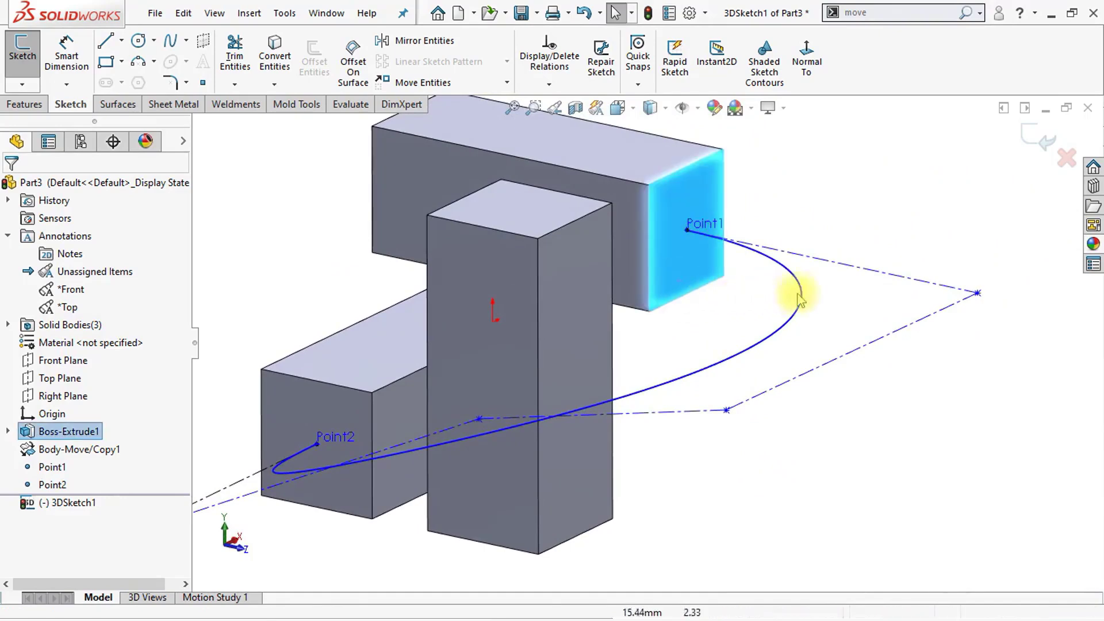
pyautogui.keyDown('ctrl'); pyautogui.click(852, 268); pyautogui.keyUp('ctrl')
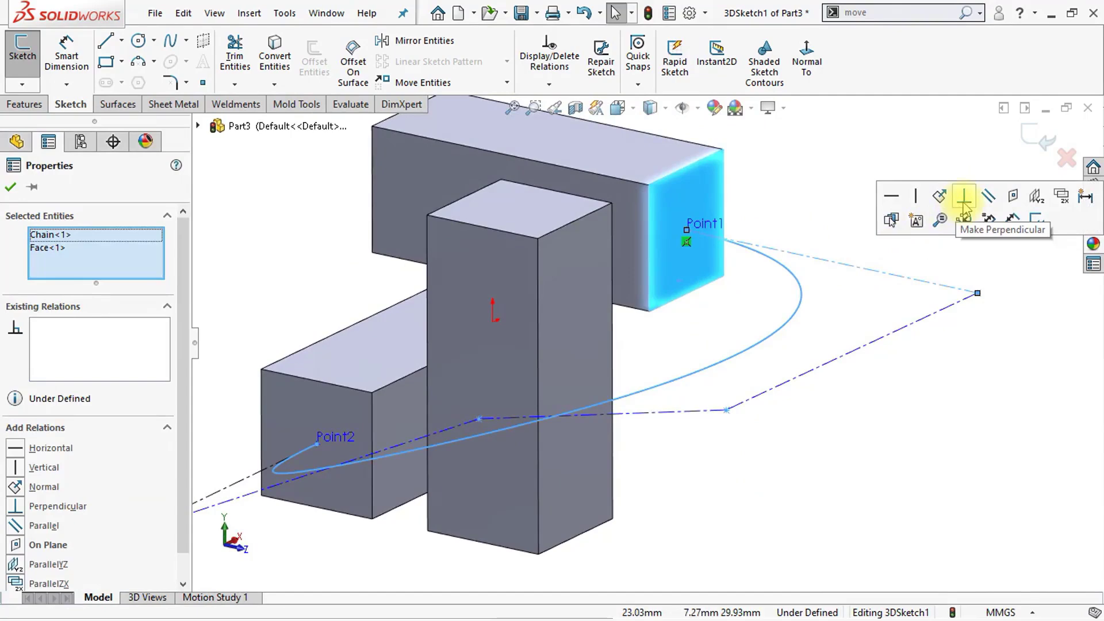
pyautogui.click(962, 208)
pyautogui.click(813, 202)
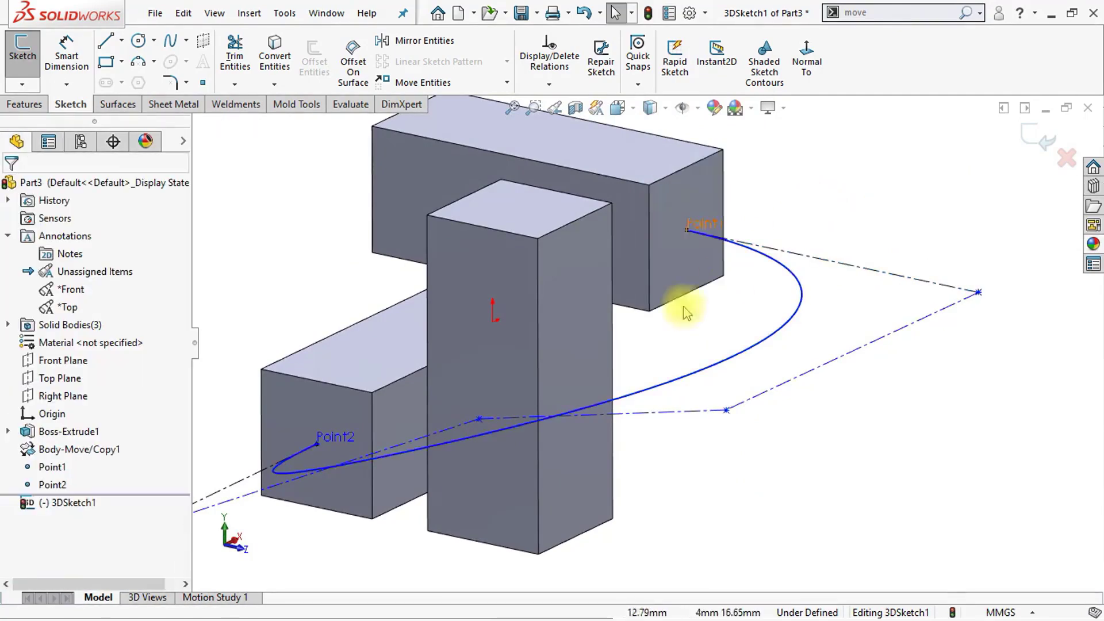
# - In the top view, constrain the second control polygon line from Point1 along X and the second one from Point2 along Z
pyautogui.click(225, 531)
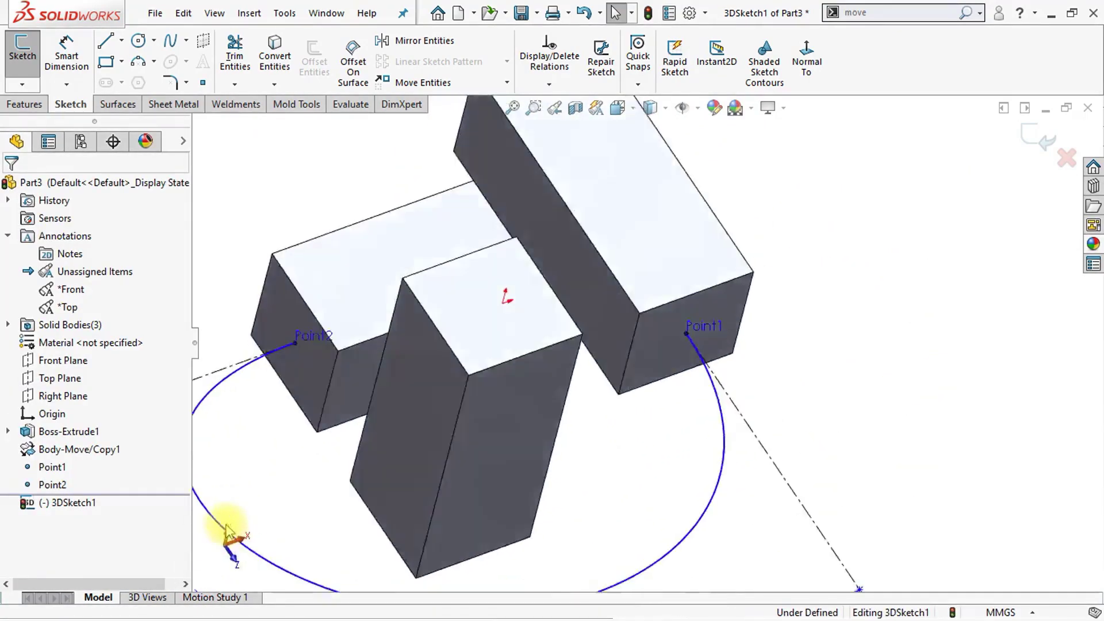
pyautogui.press('f')
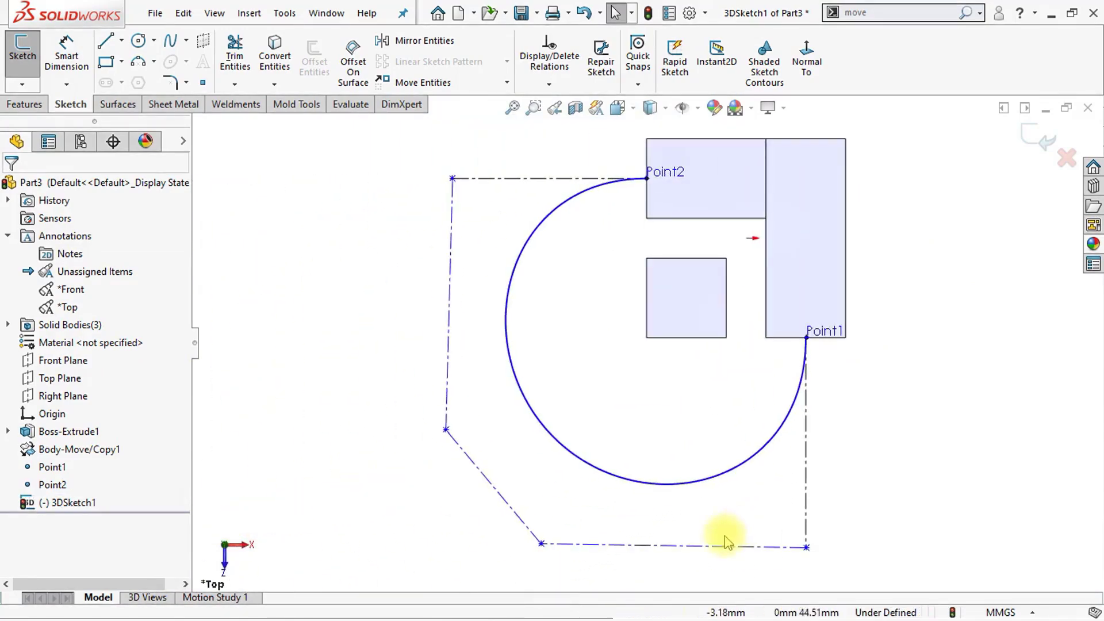
pyautogui.click(712, 548)
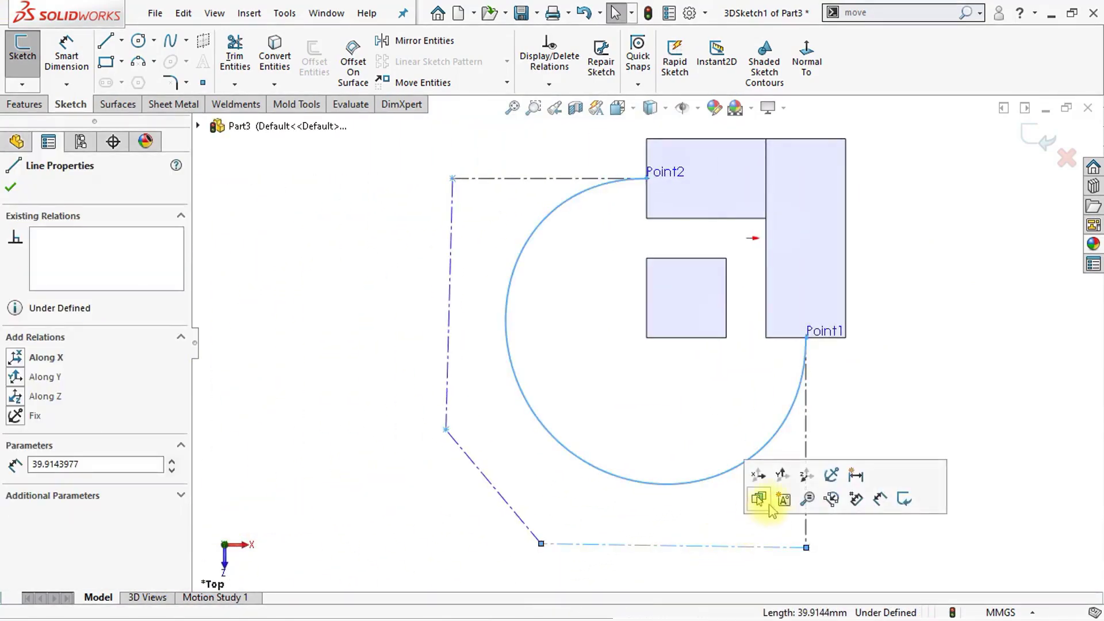
pyautogui.click(759, 477)
pyautogui.click(702, 525)
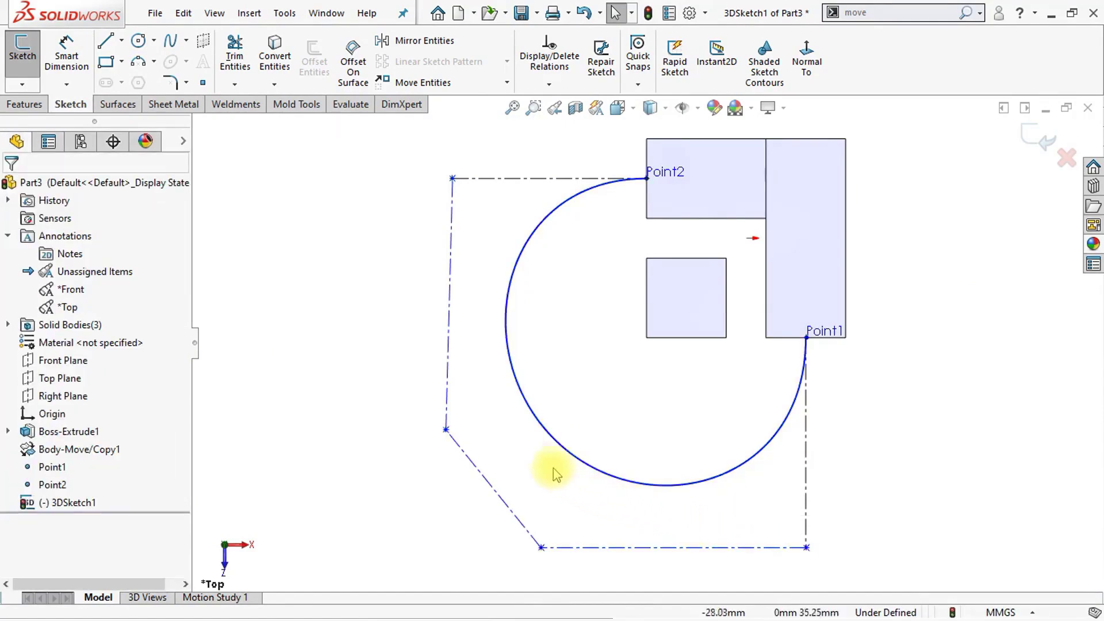
pyautogui.click(452, 386)
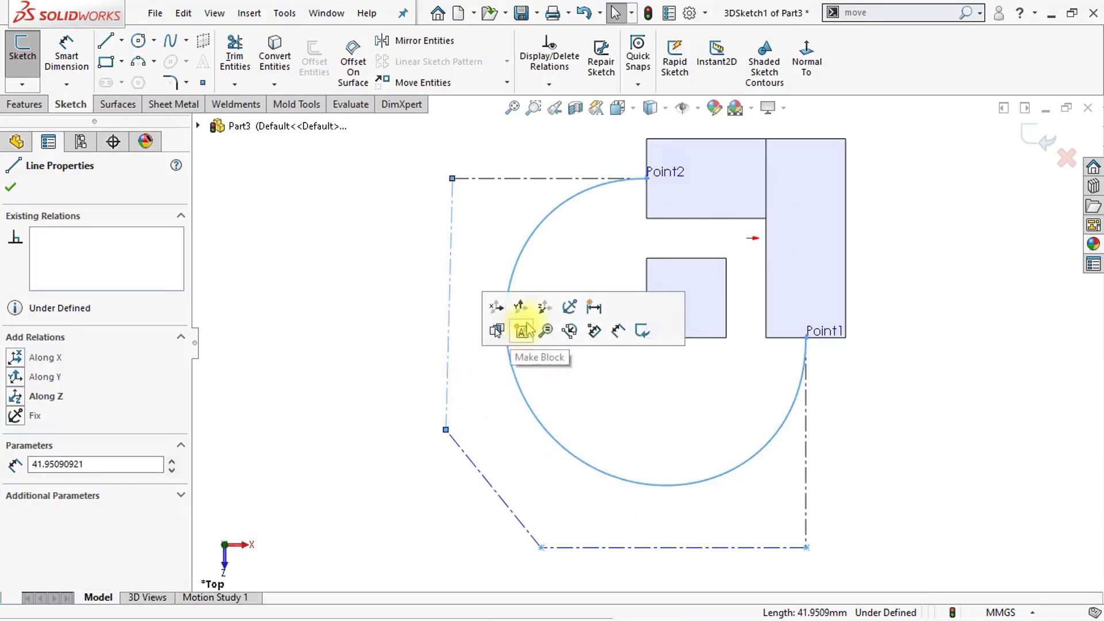
pyautogui.click(543, 313)
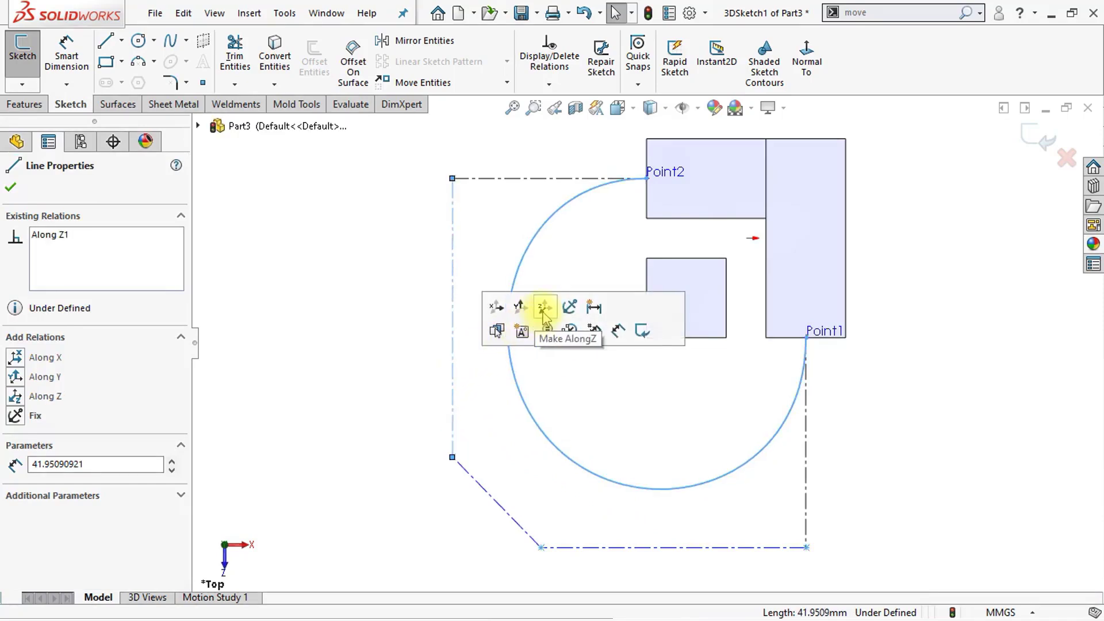
pyautogui.click(402, 313)
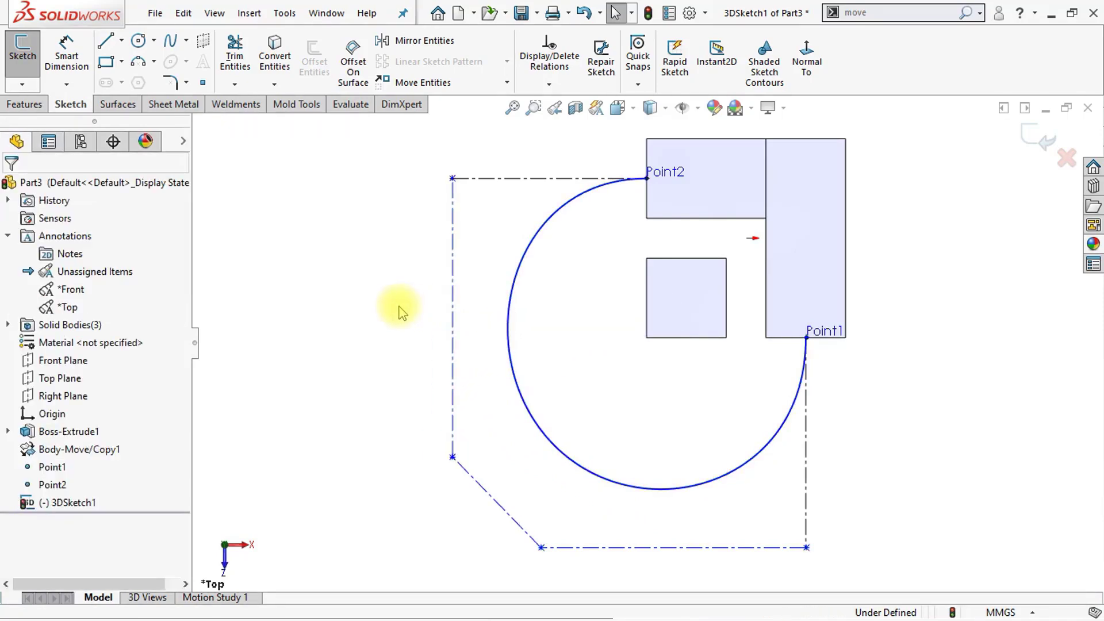
# - Make the four control polygon lines other than the diagonal one equal in length
pyautogui.click(509, 182)
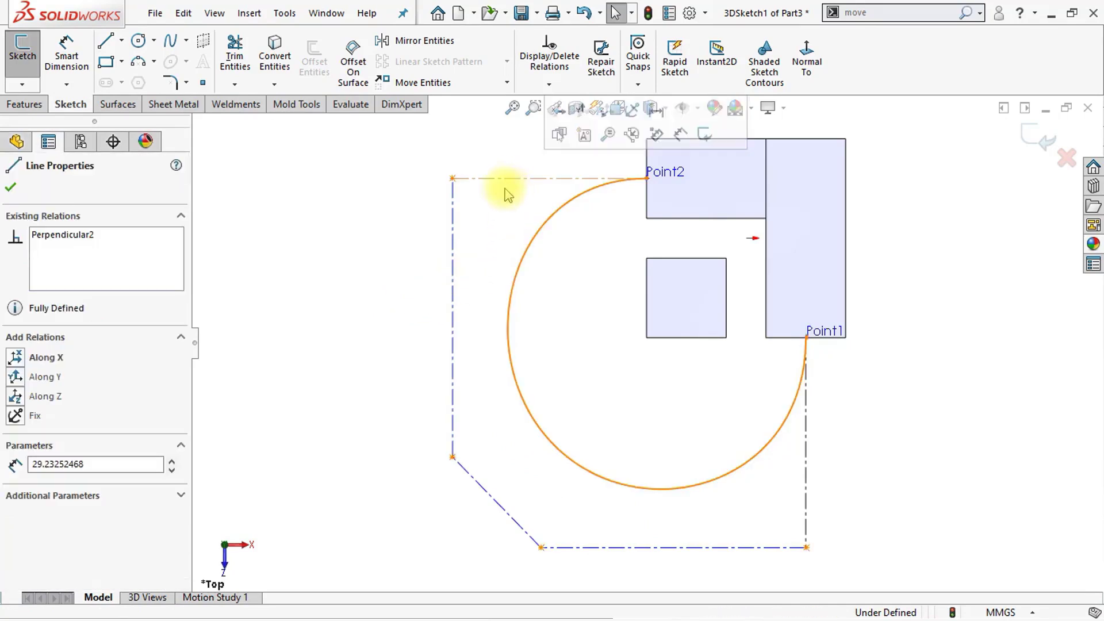
pyautogui.keyDown('ctrl'); pyautogui.click(454, 239); pyautogui.keyUp('ctrl')
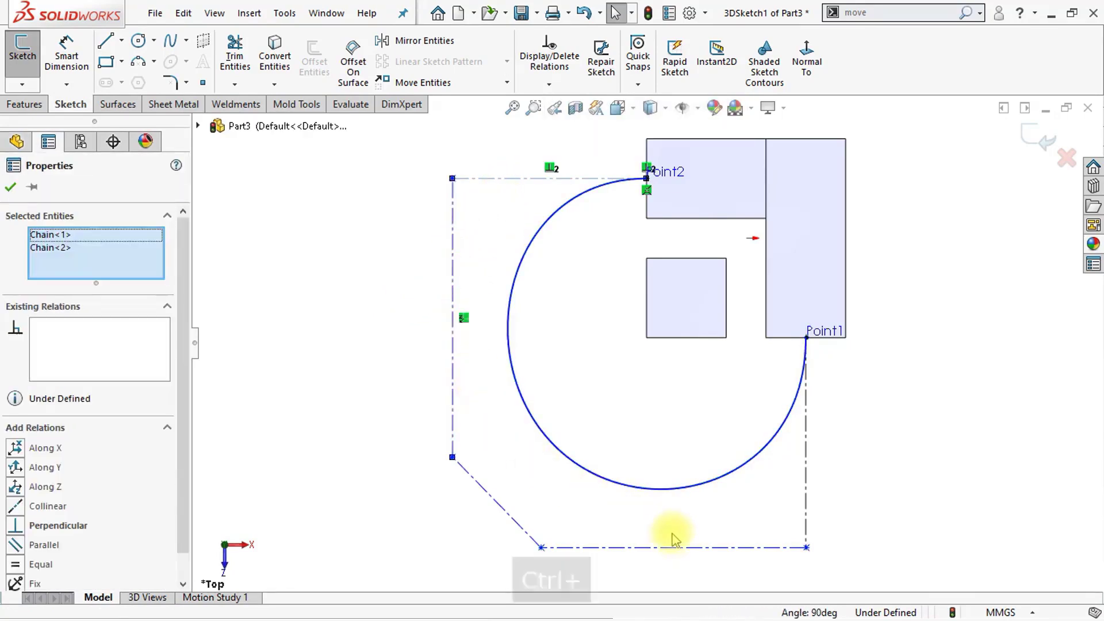
pyautogui.keyDown('ctrl'); pyautogui.click(689, 547); pyautogui.keyUp('ctrl')
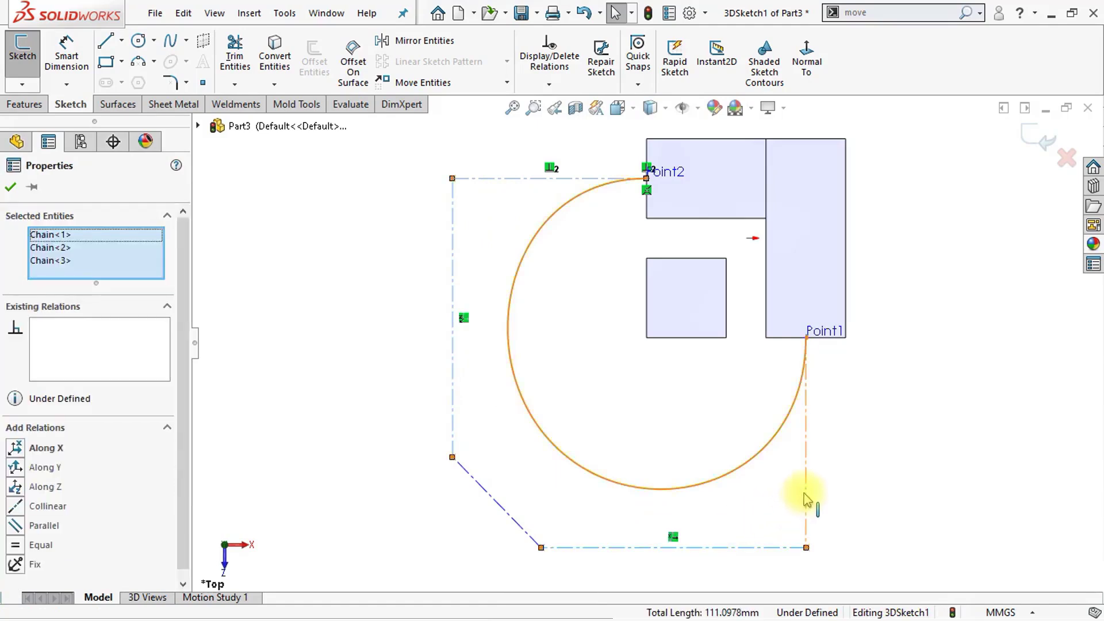
pyautogui.keyDown('ctrl'); pyautogui.click(805, 498); pyautogui.keyUp('ctrl')
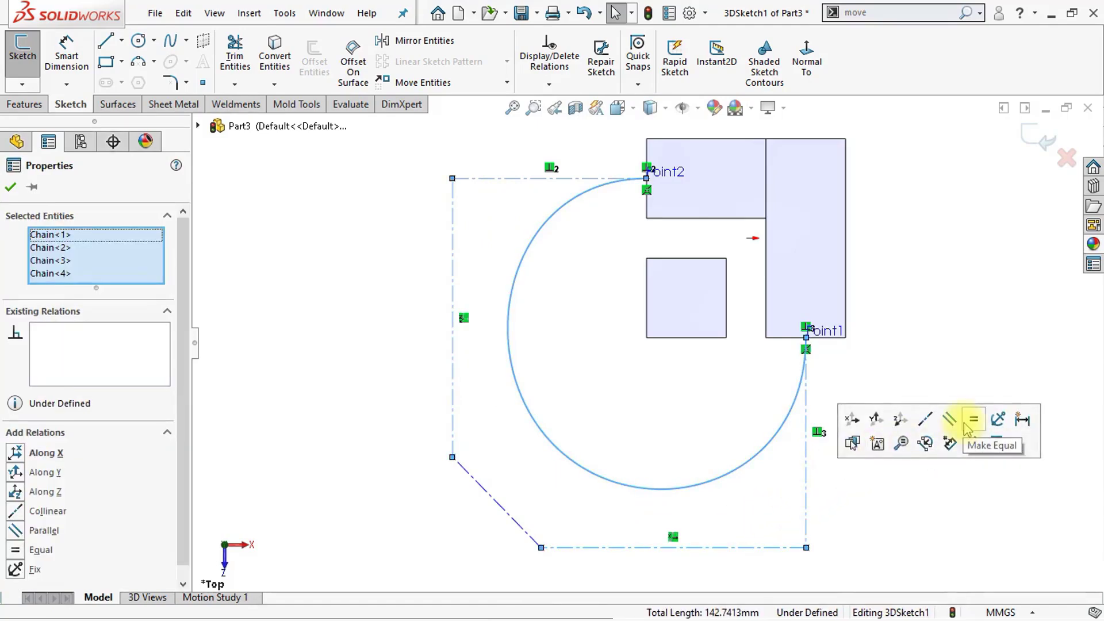
pyautogui.click(973, 421)
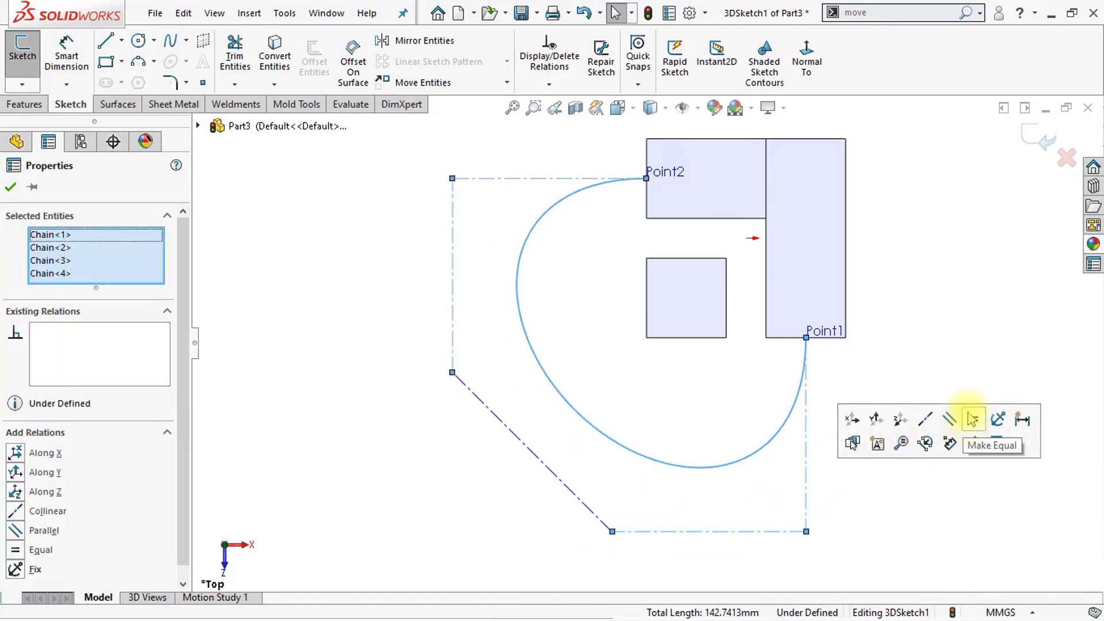
pyautogui.click(951, 372)
pyautogui.press('z')
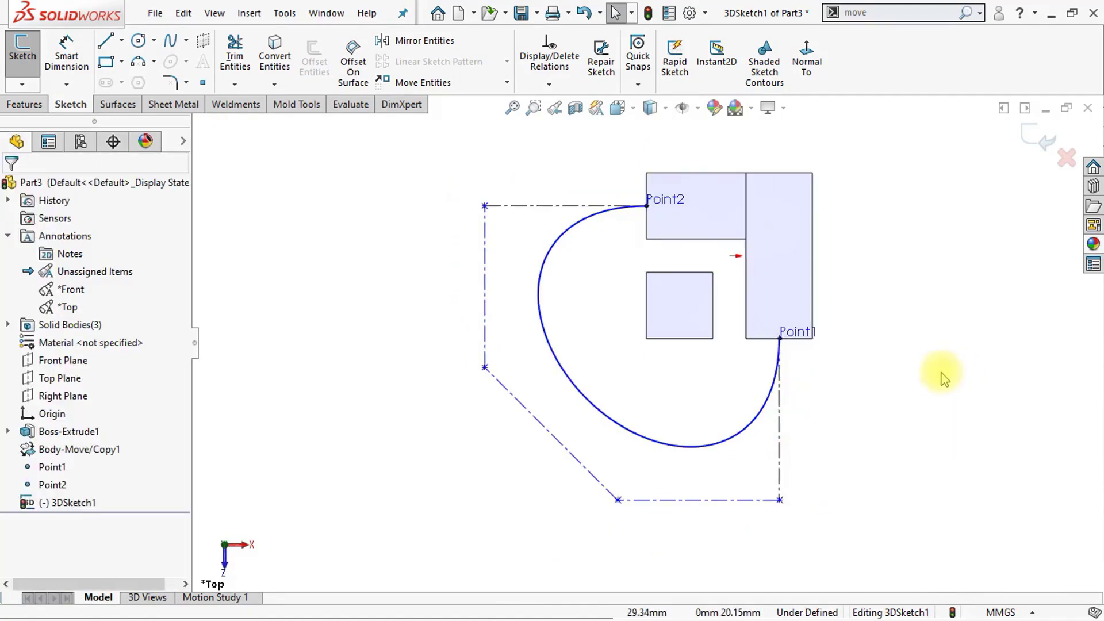
# - Dimension the control polygon line at Point2 to 50 mm and finish the 3D sketch
pyautogui.click(66, 62)
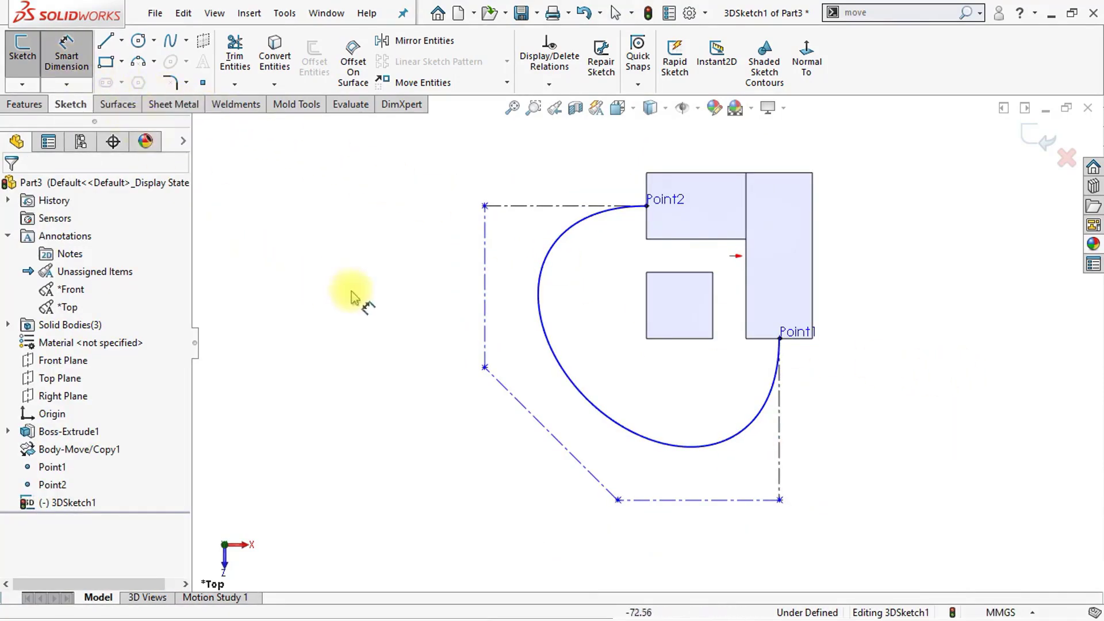
pyautogui.click(553, 205)
pyautogui.click(555, 192)
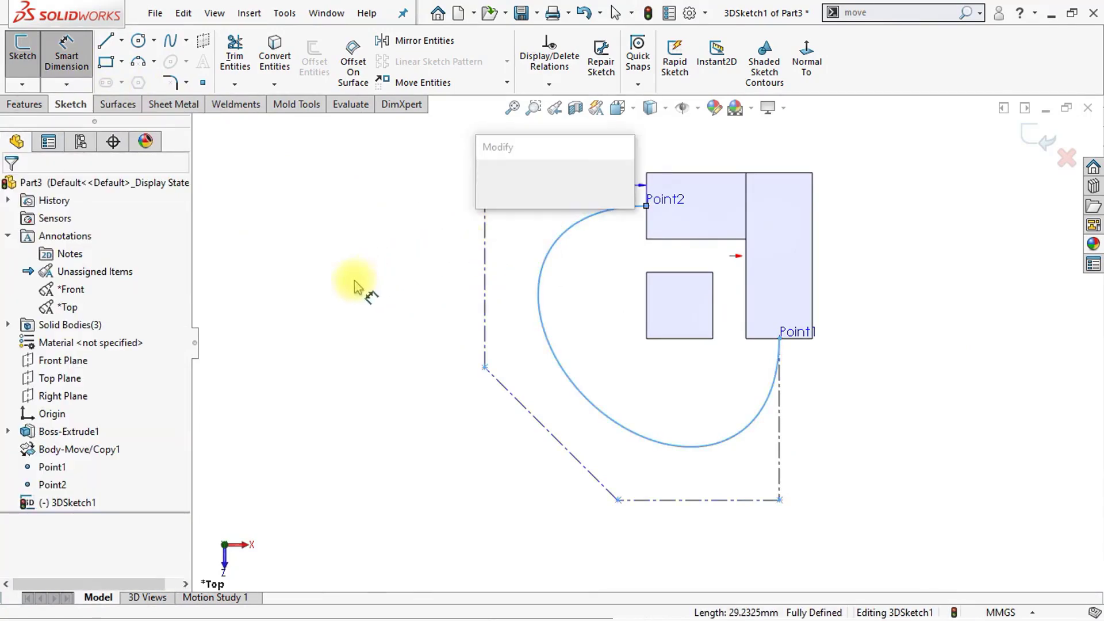
pyautogui.write('50')
pyautogui.press('Return')
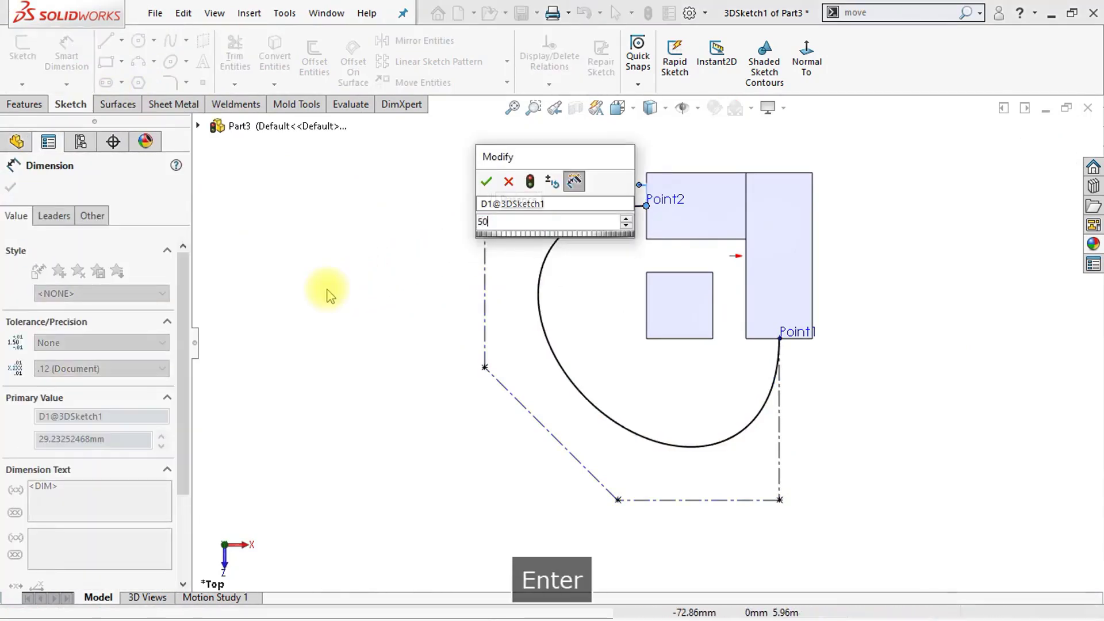
pyautogui.click(487, 398)
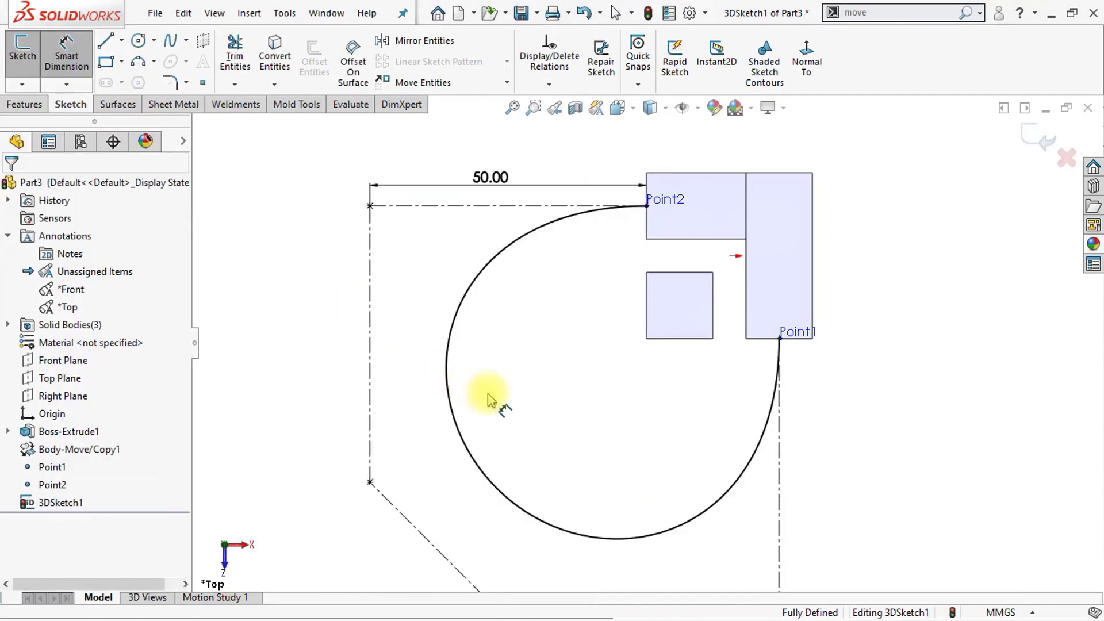
pyautogui.press('f')
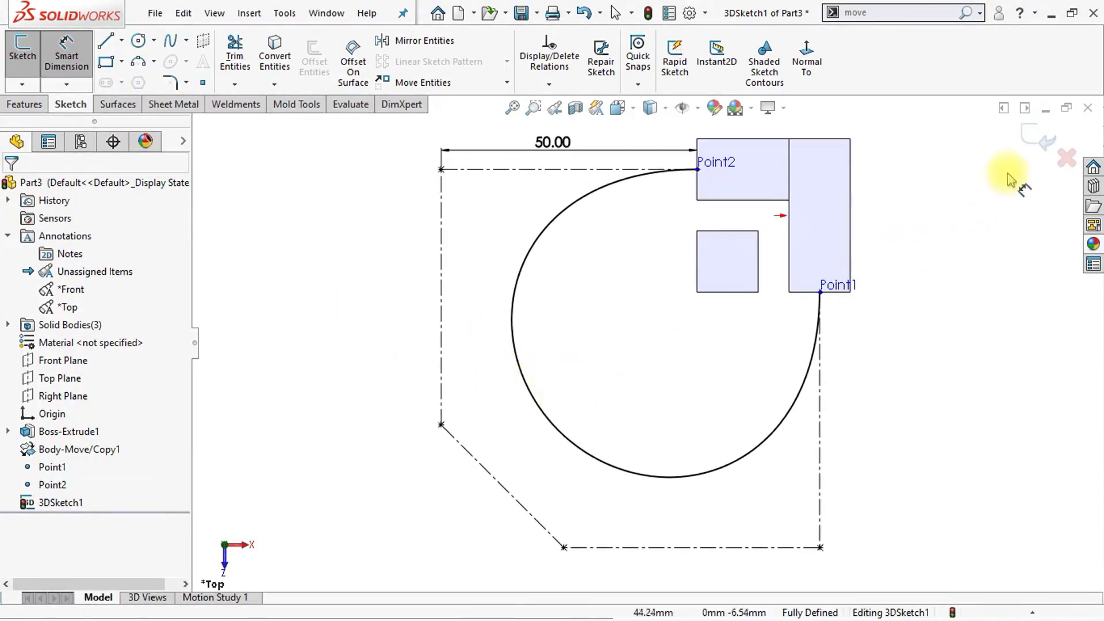
pyautogui.click(1034, 138)
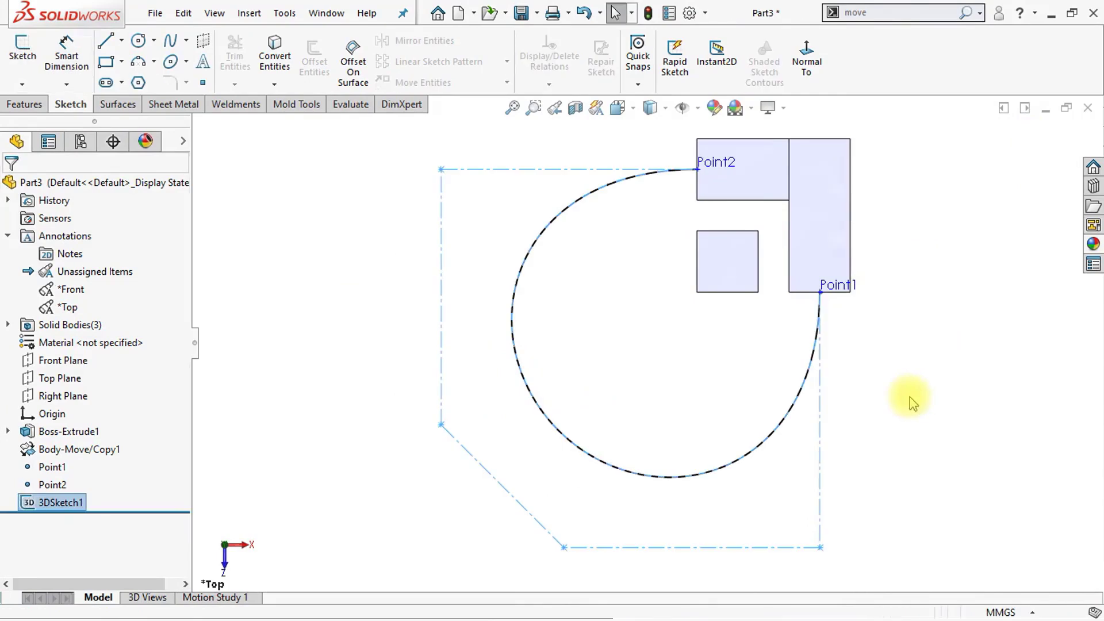
# - Hide the reference points Point1 and Point2
pyautogui.hotkey('ctrl', '7')
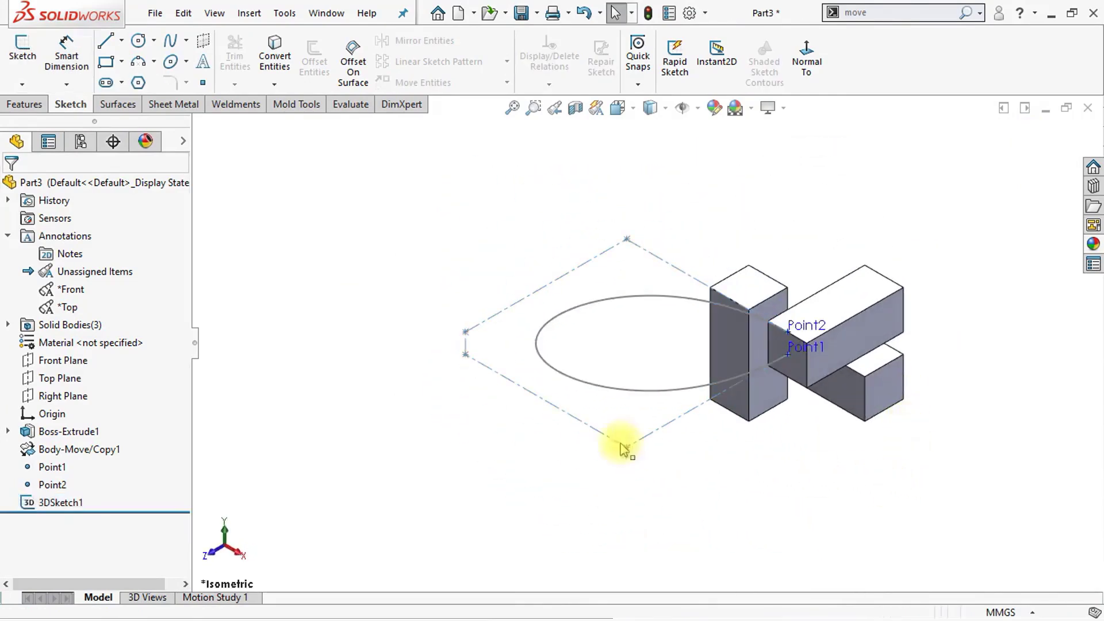
pyautogui.click(64, 467)
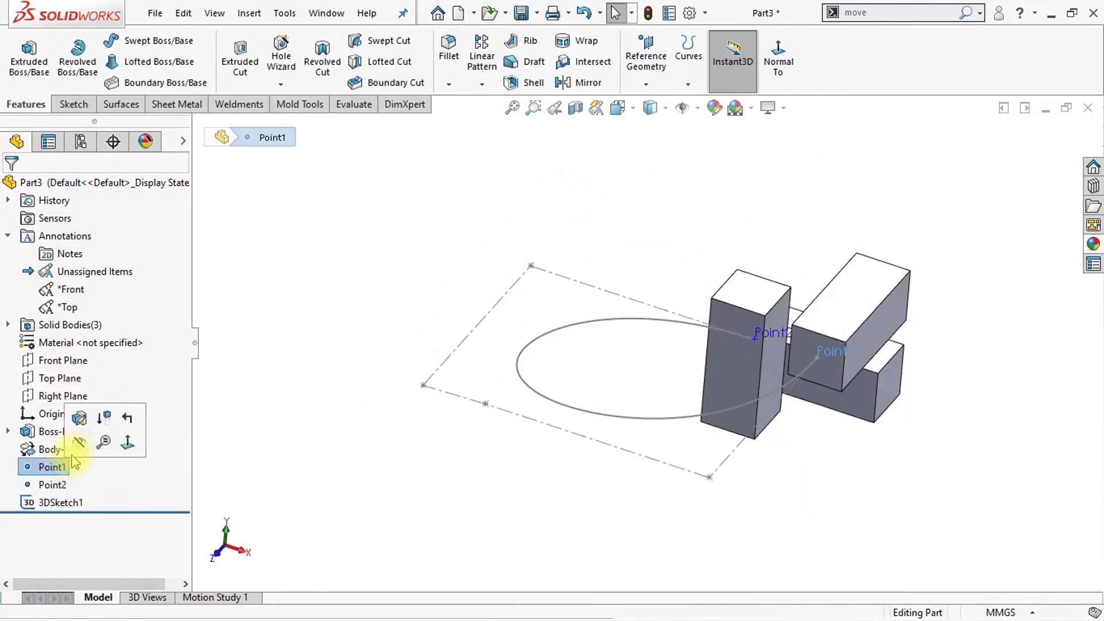
pyautogui.click(79, 444)
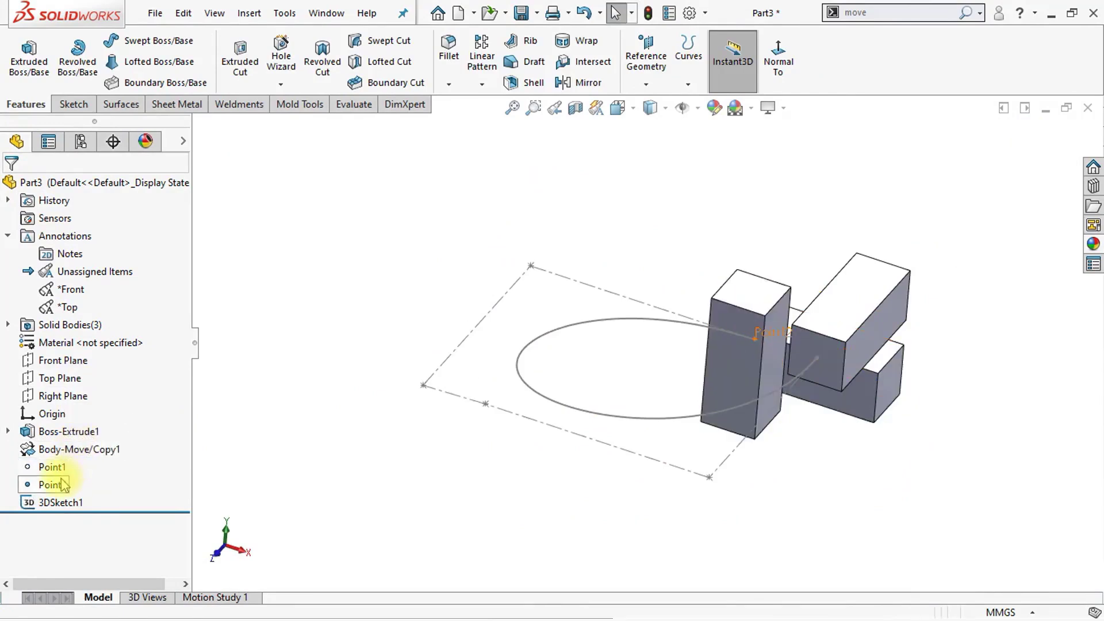
pyautogui.click(64, 486)
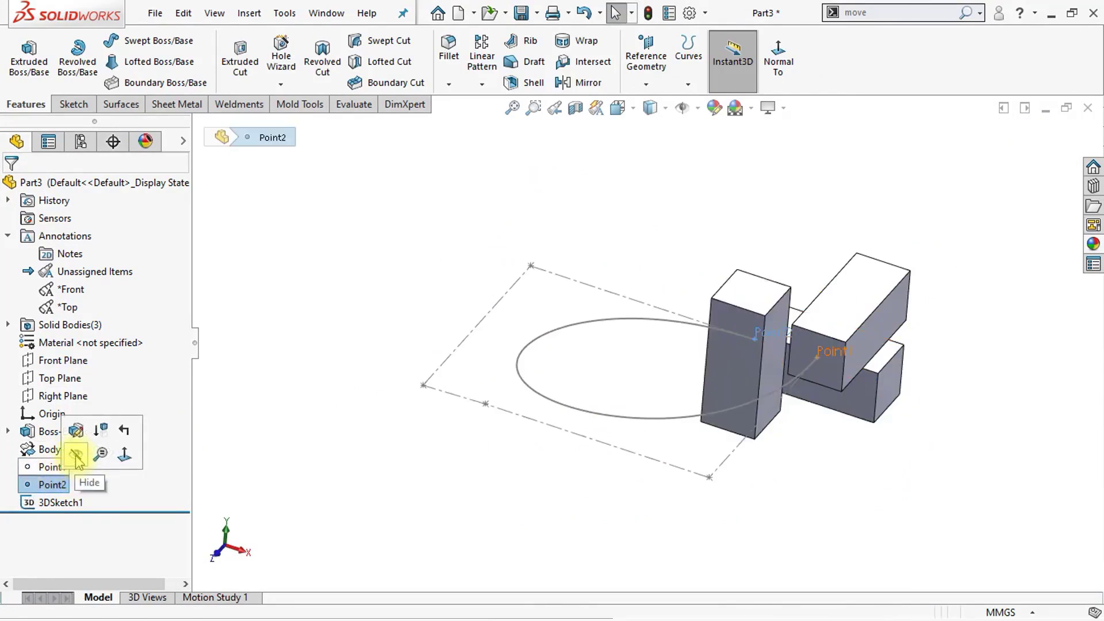
pyautogui.click(76, 457)
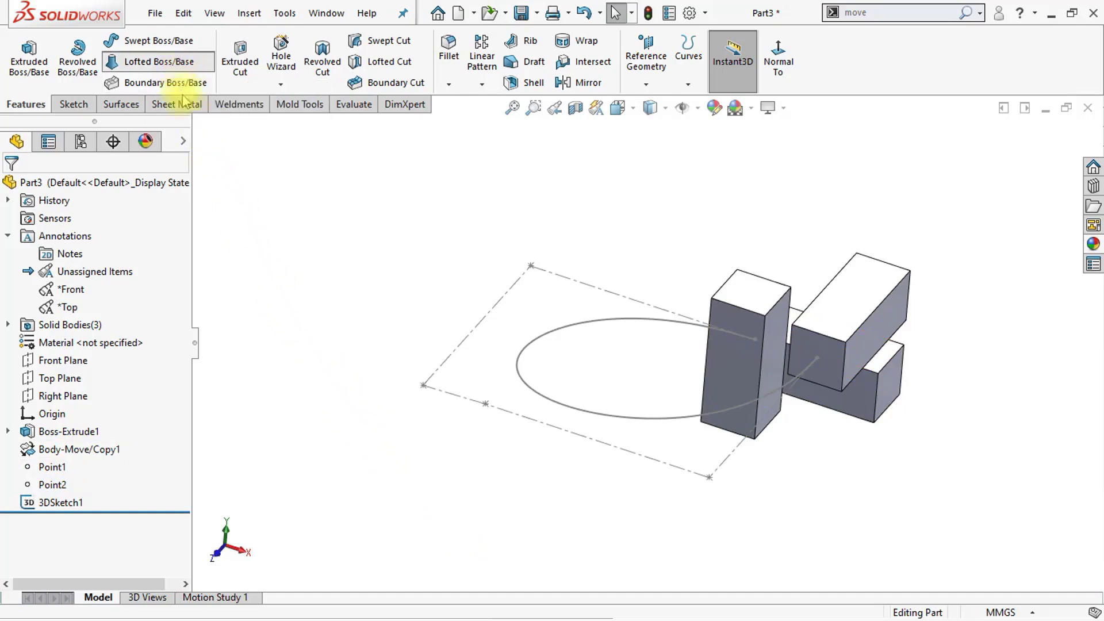
# - Start a Lofted Boss/Base with the block end faces at both ends of the spline as its two profiles
pyautogui.click(157, 61)
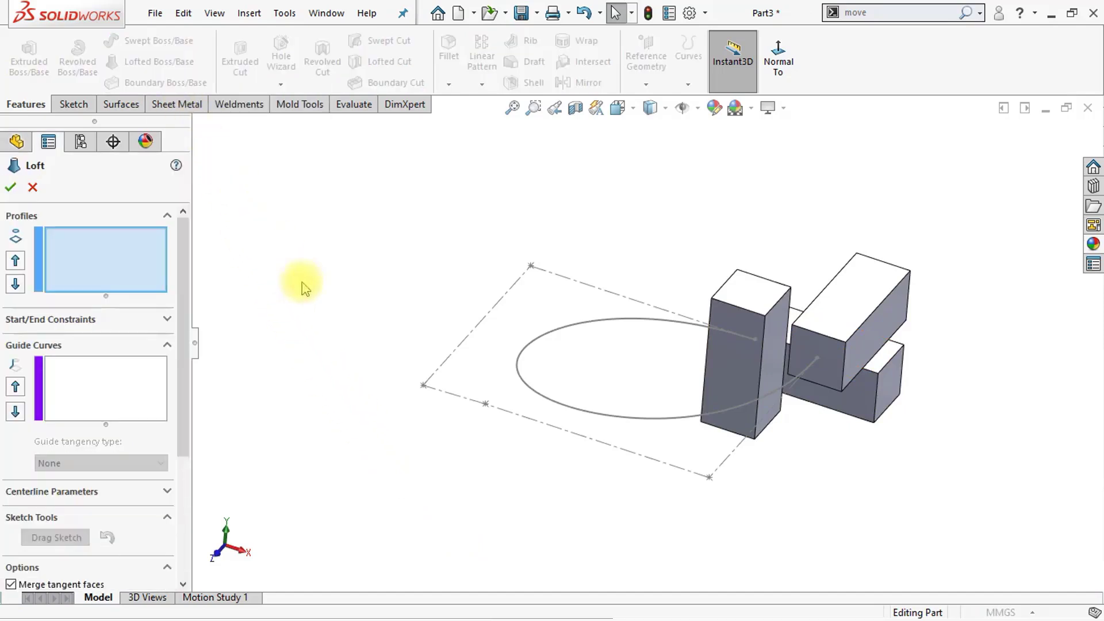
pyautogui.click(831, 391)
pyautogui.press('Right')
pyautogui.press('Right')
pyautogui.press('Right')
pyautogui.press('Right')
pyautogui.press('Right')
pyautogui.press('Right')
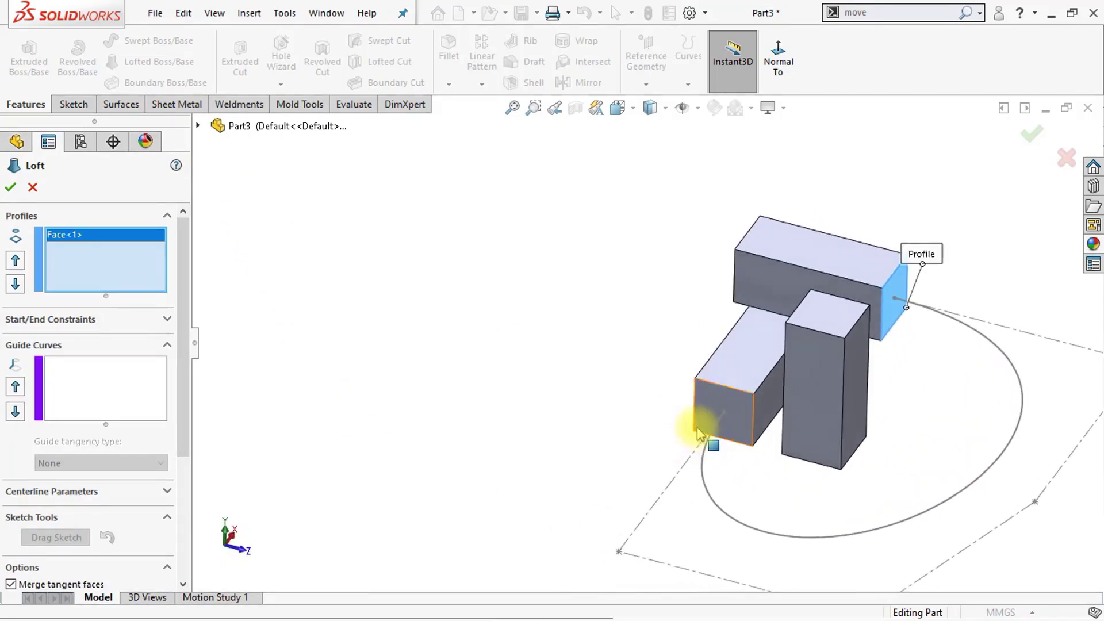
pyautogui.click(700, 432)
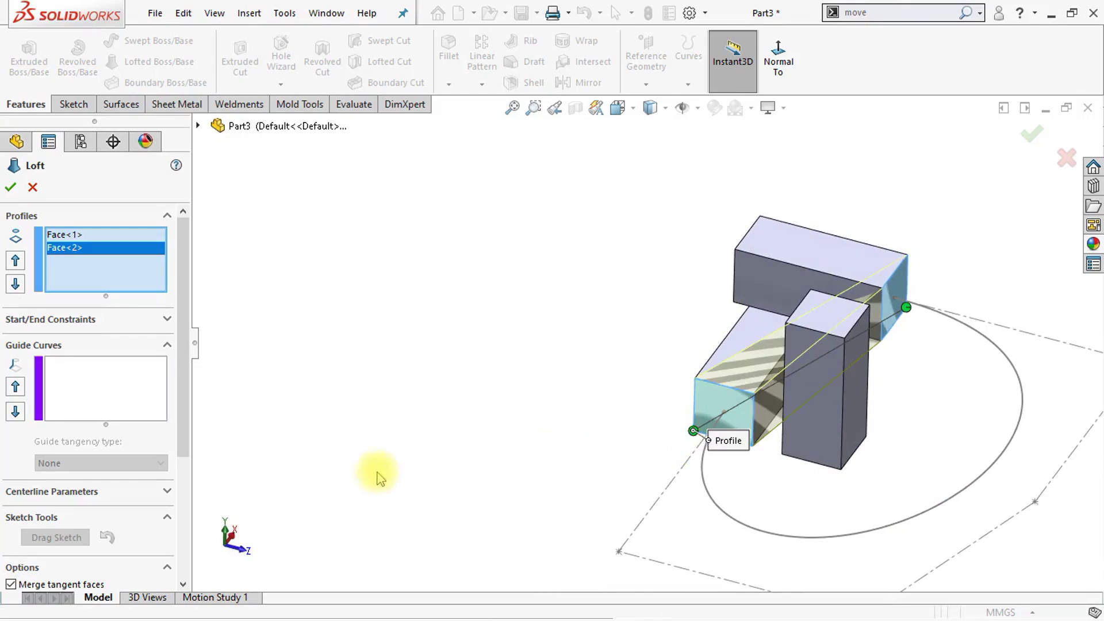
# - Set 3DSketch1 as the loft's centerline so the loft follows the spline
pyautogui.moveTo(180, 450); pyautogui.dragTo(180, 485)
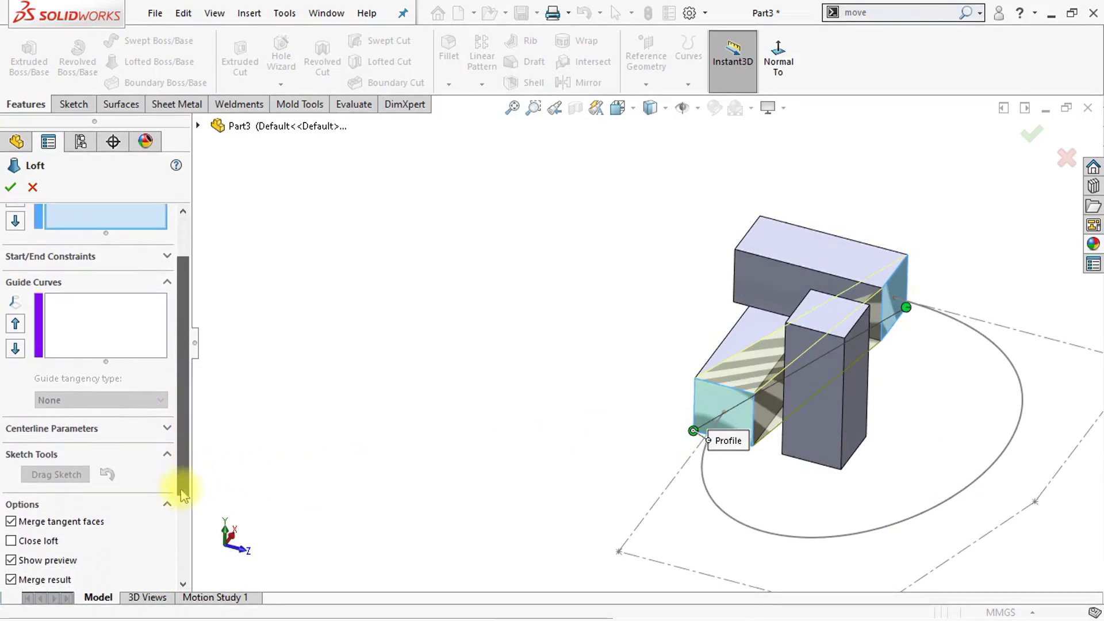
pyautogui.click(166, 429)
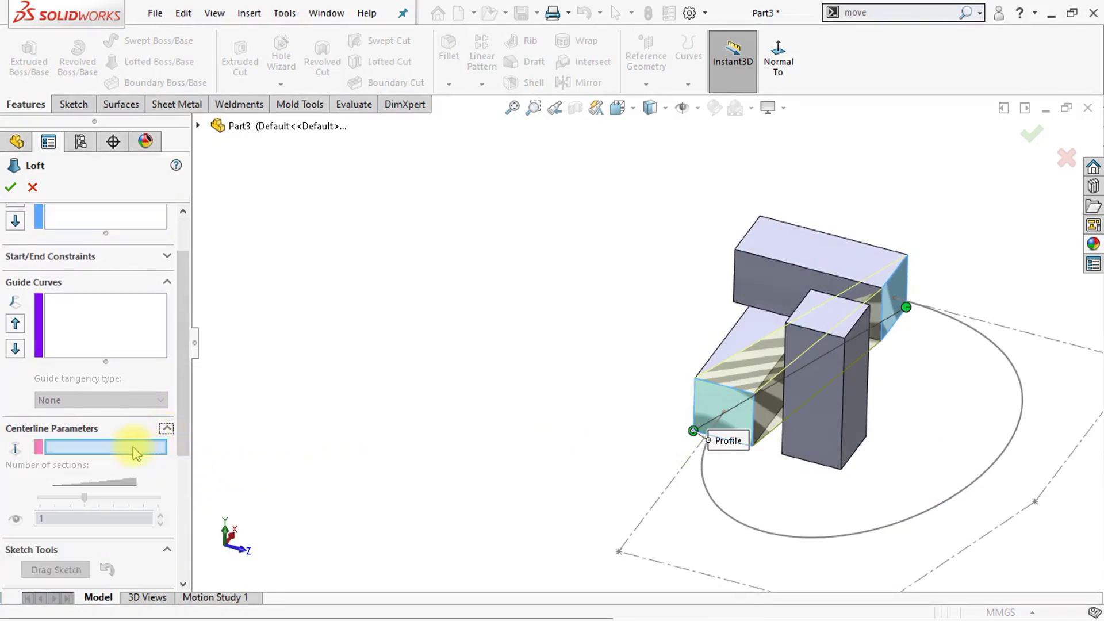
pyautogui.click(714, 502)
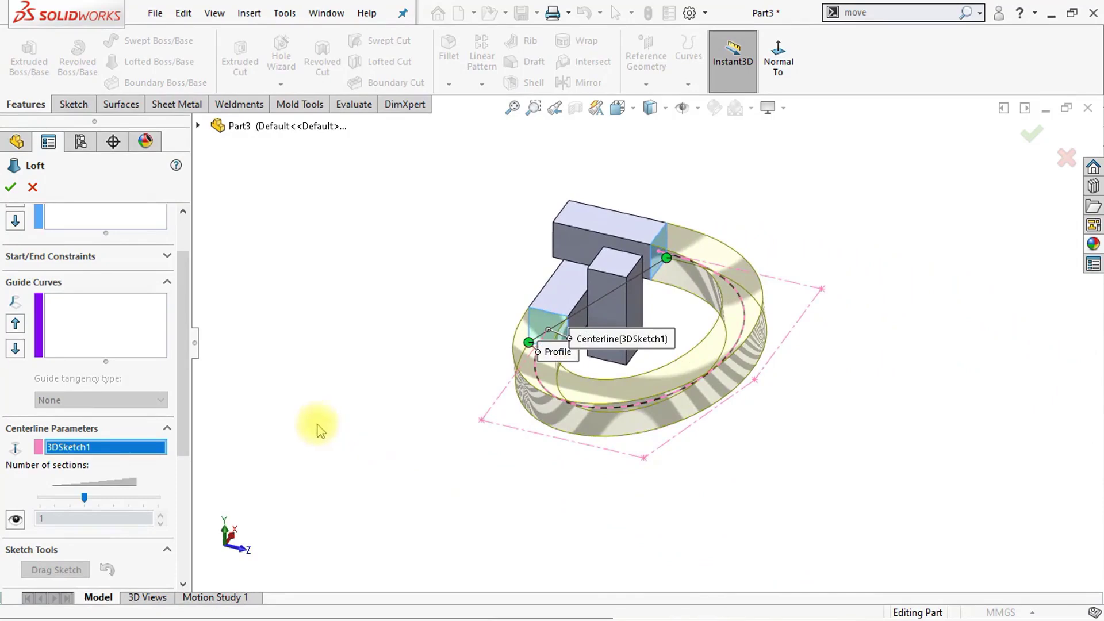
pyautogui.scroll(2, 193, 353)
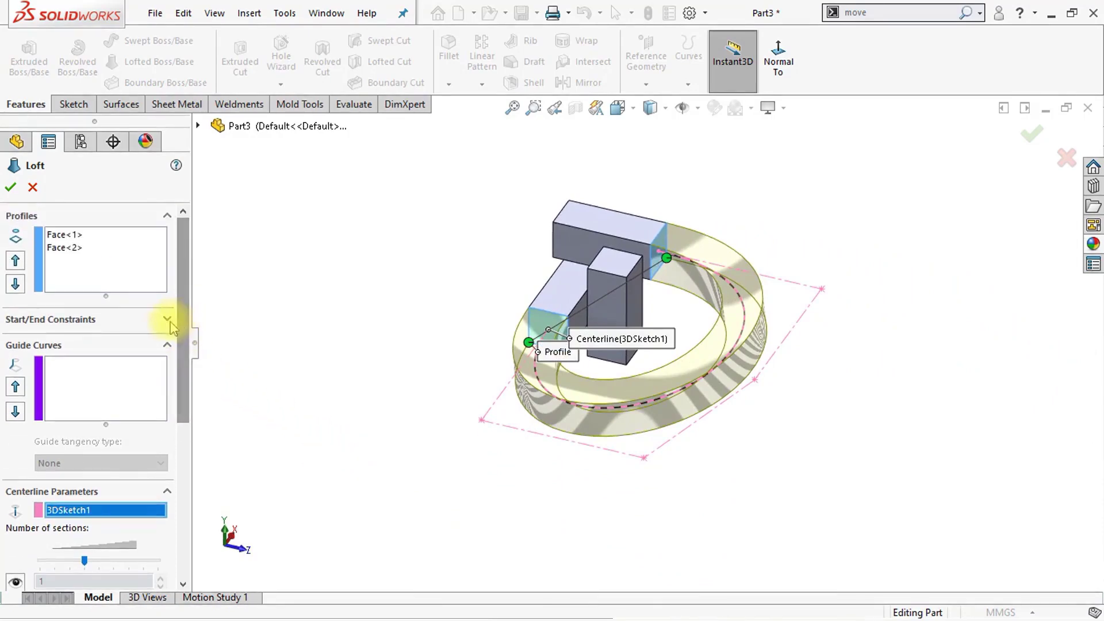
# - Set the loft's start and end constraints to Normal To Profile and reverse both tangent directions to follow the spline
pyautogui.click(168, 320)
pyautogui.click(148, 357)
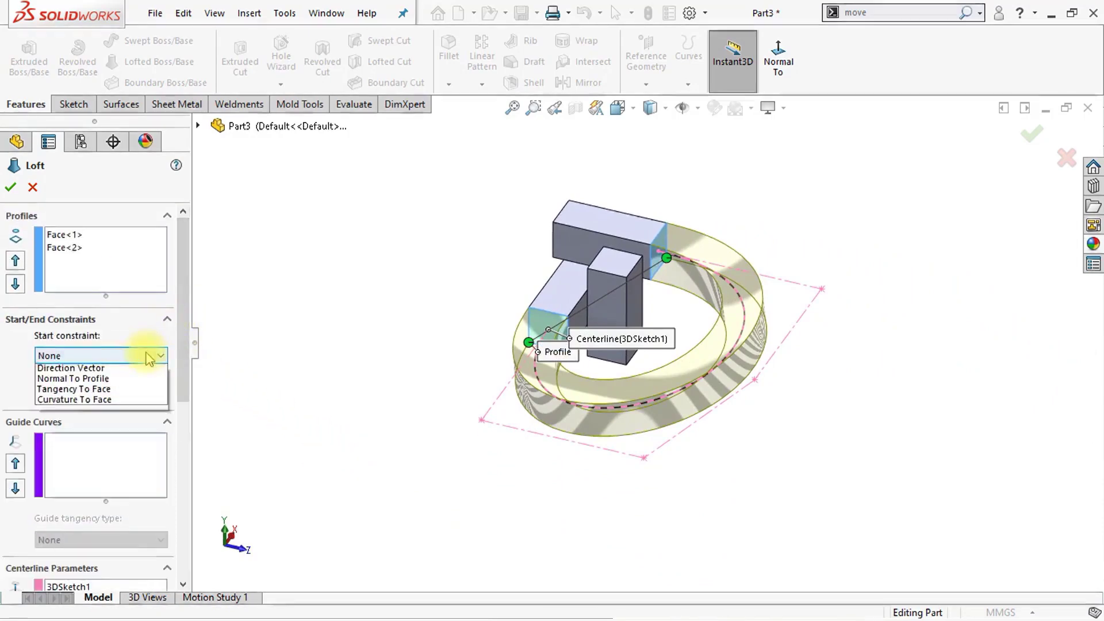
pyautogui.click(122, 393)
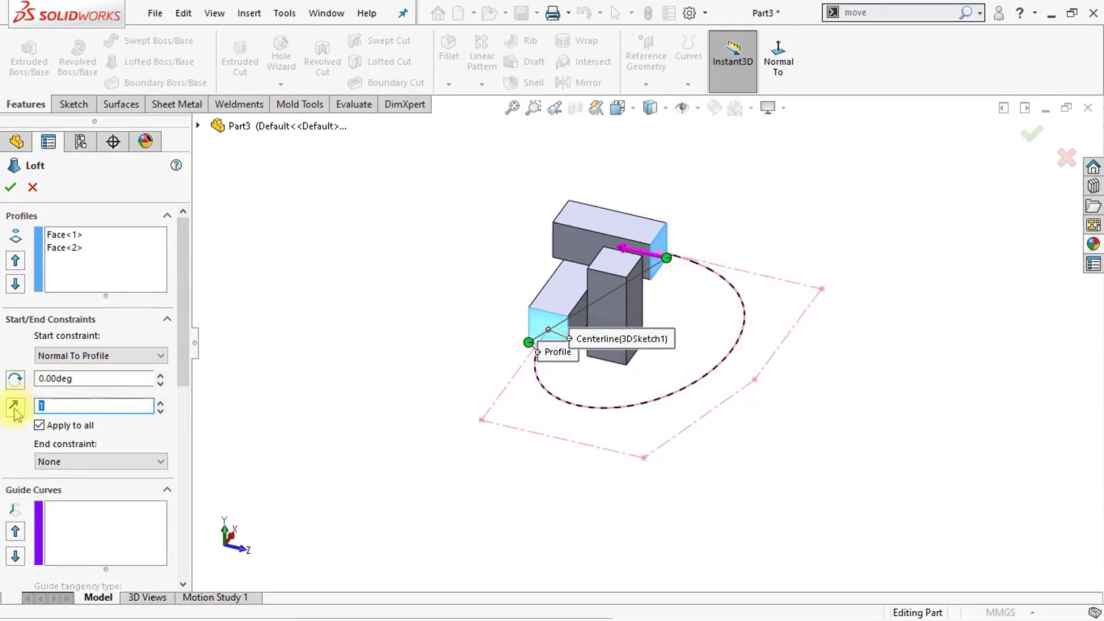
pyautogui.click(15, 406)
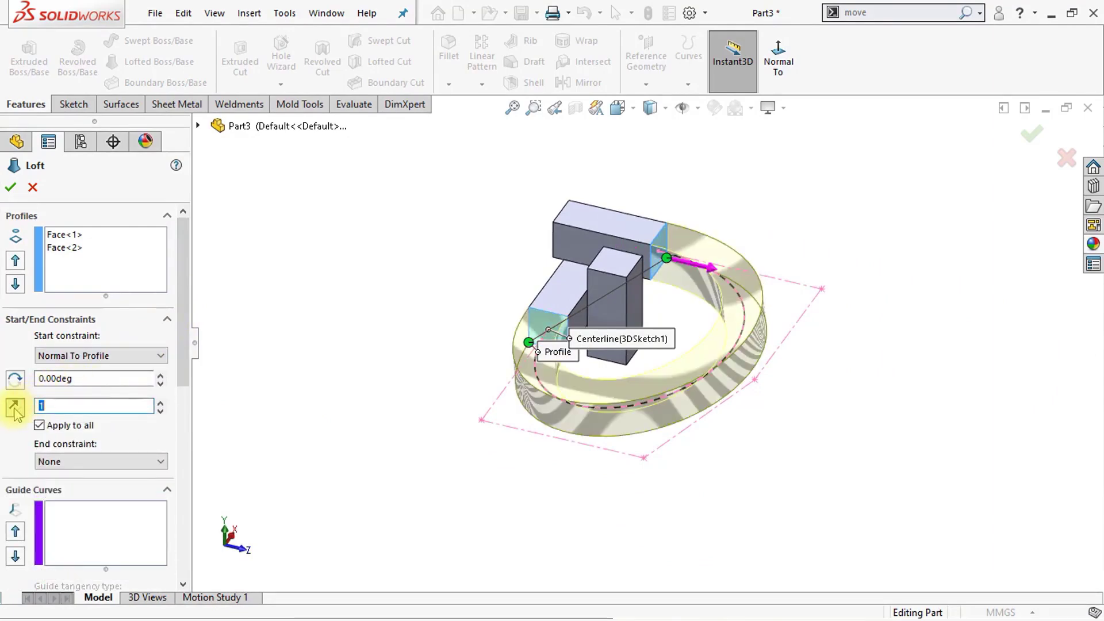
pyautogui.click(42, 461)
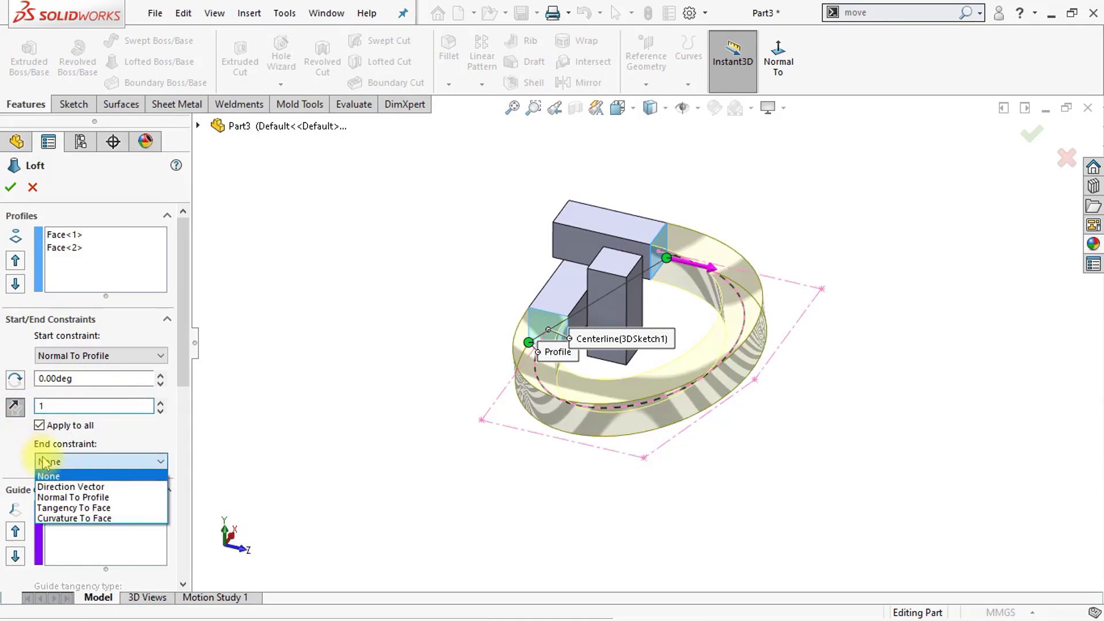
pyautogui.click(50, 496)
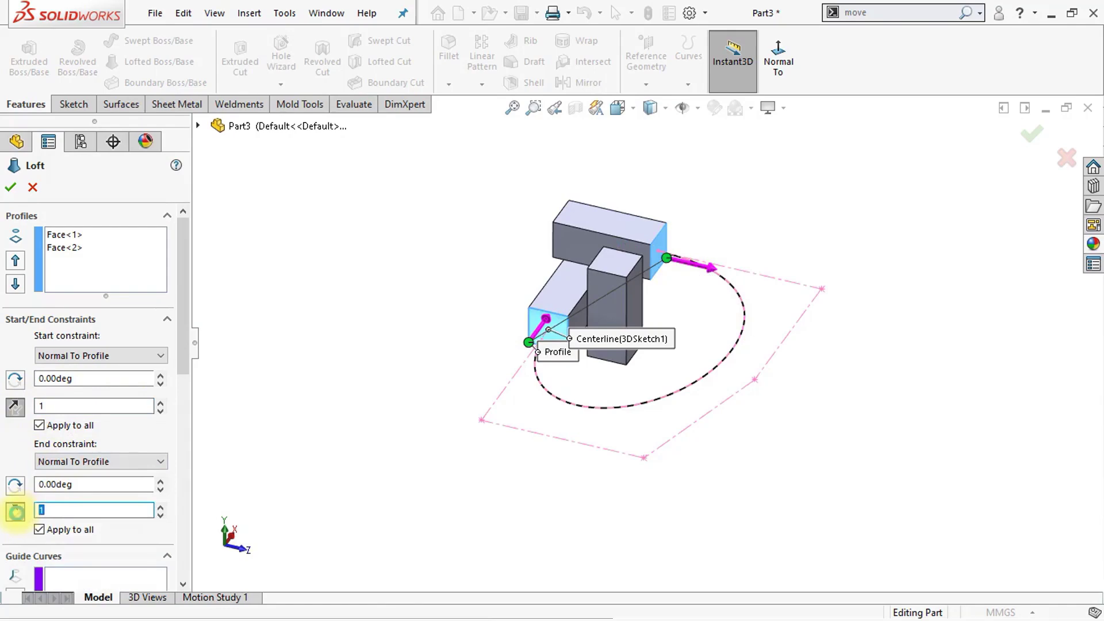
pyautogui.click(15, 511)
# - Create the loft as a separate body with Merge result off and show the part in isometric view
pyautogui.moveTo(181, 377)
pyautogui.mouseDown()
pyautogui.moveTo(178, 362)
pyautogui.moveTo(156, 541)
pyautogui.mouseUp()
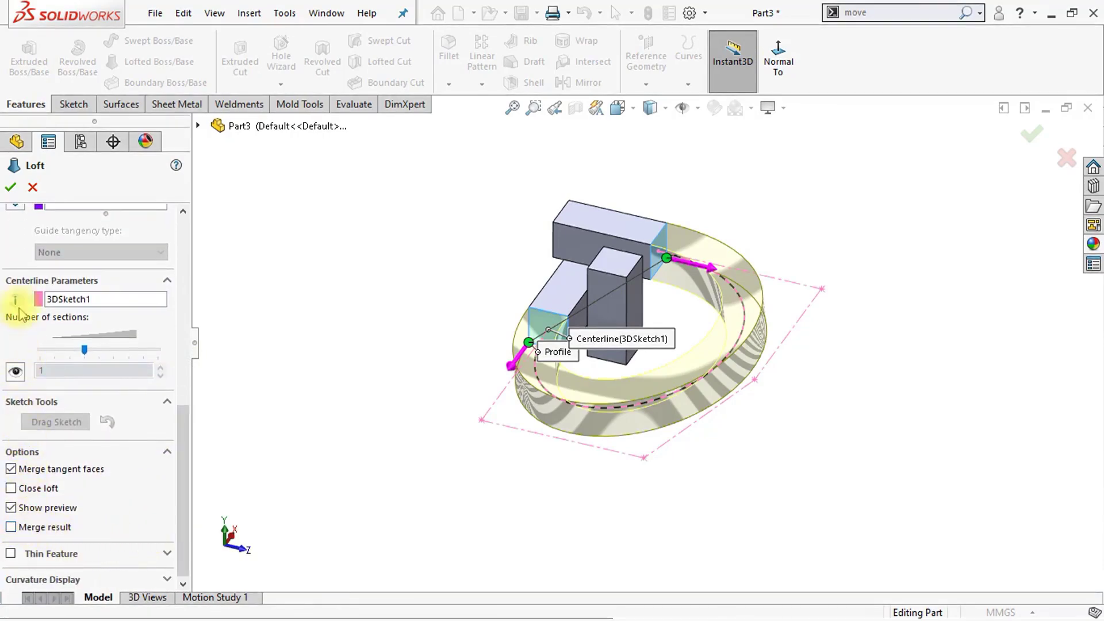
pyautogui.click(12, 190)
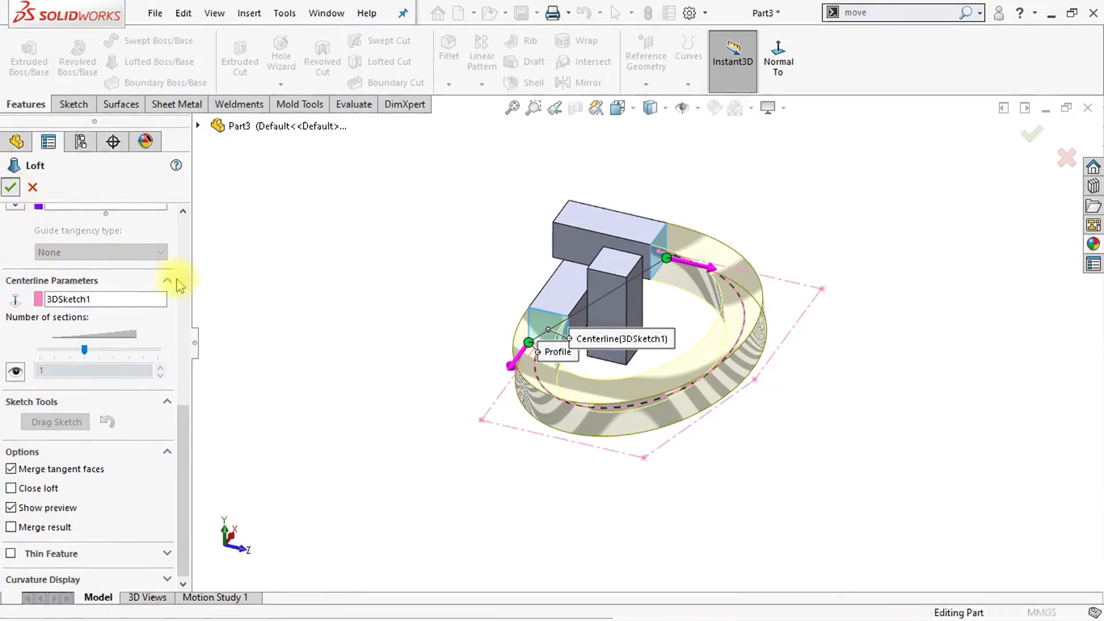
pyautogui.click(289, 310)
pyautogui.hotkey('ctrl', '7')
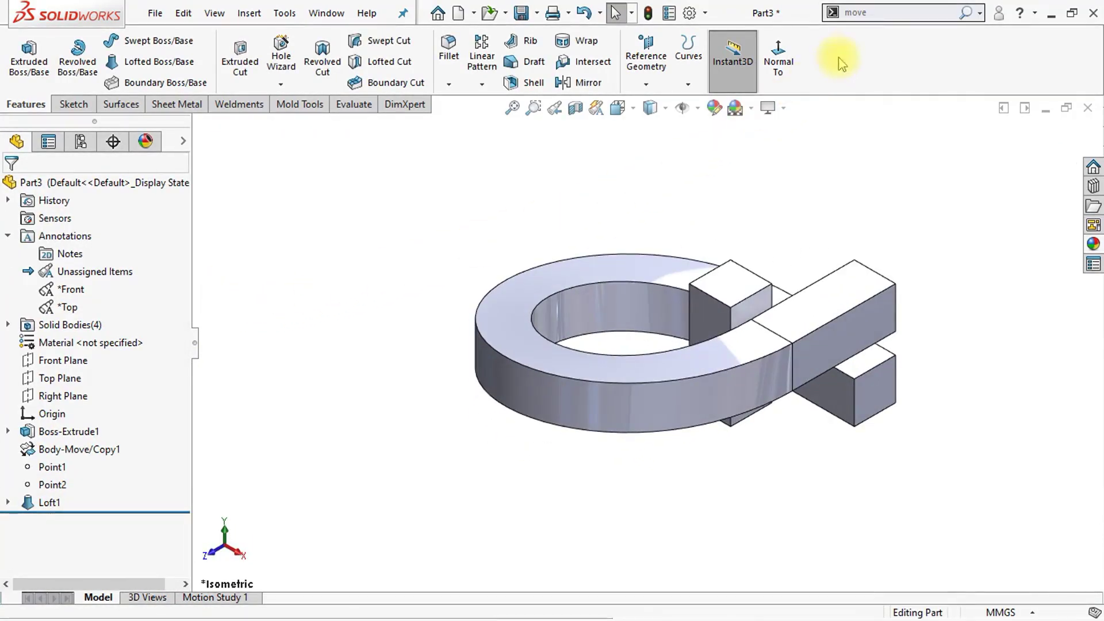
# - Start Move/Copy Bodies in copy mode on the lofted body, with the part origin as its rotation reference
pyautogui.press('Return')
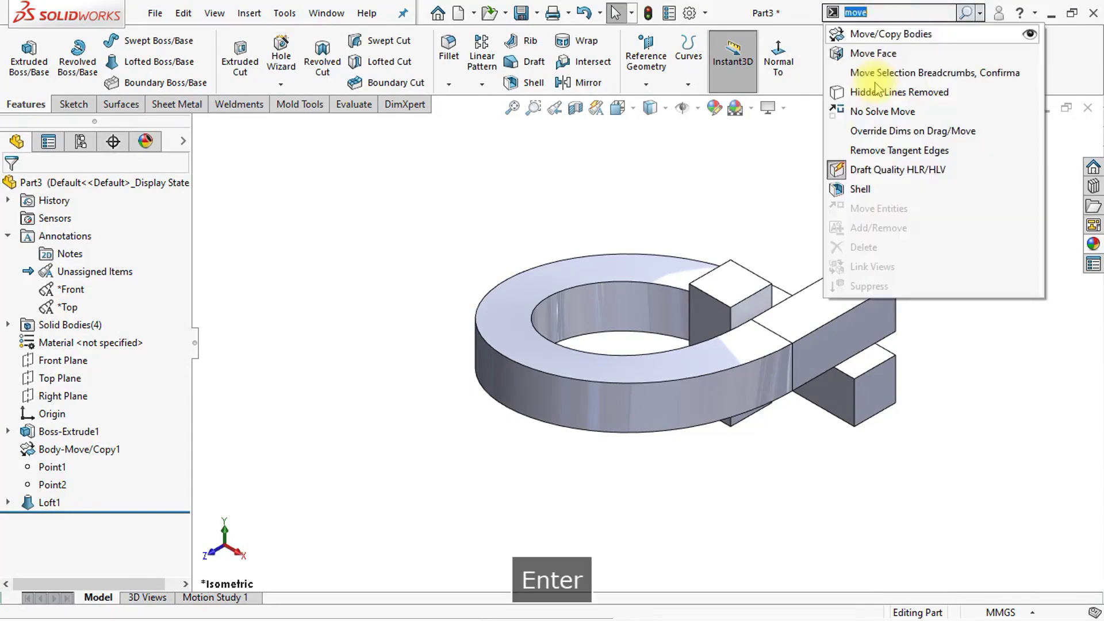
pyautogui.click(889, 38)
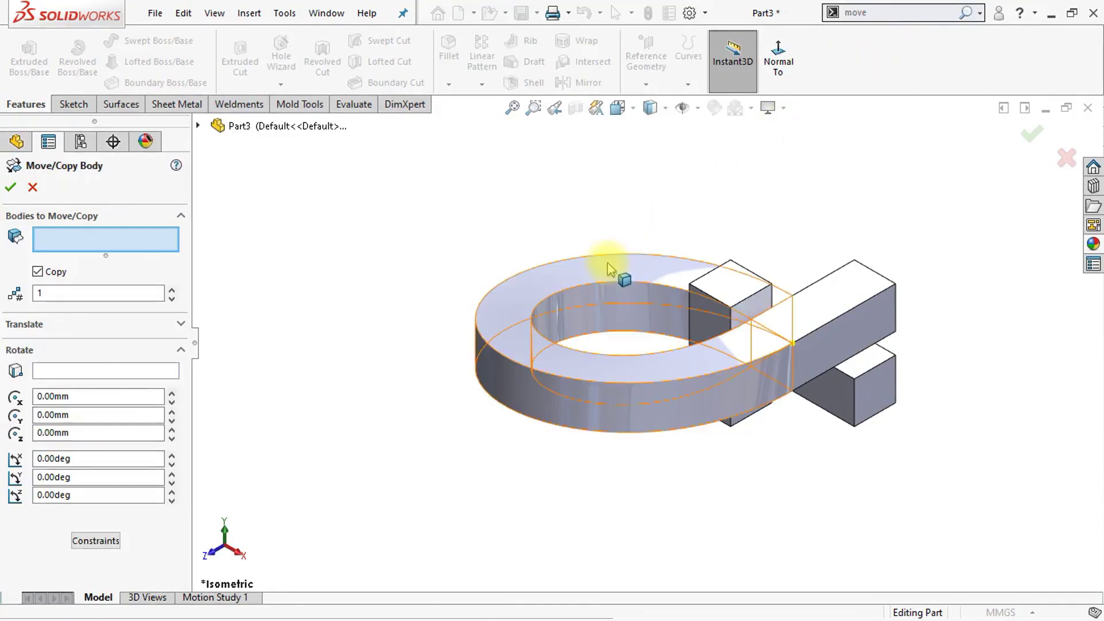
pyautogui.click(605, 264)
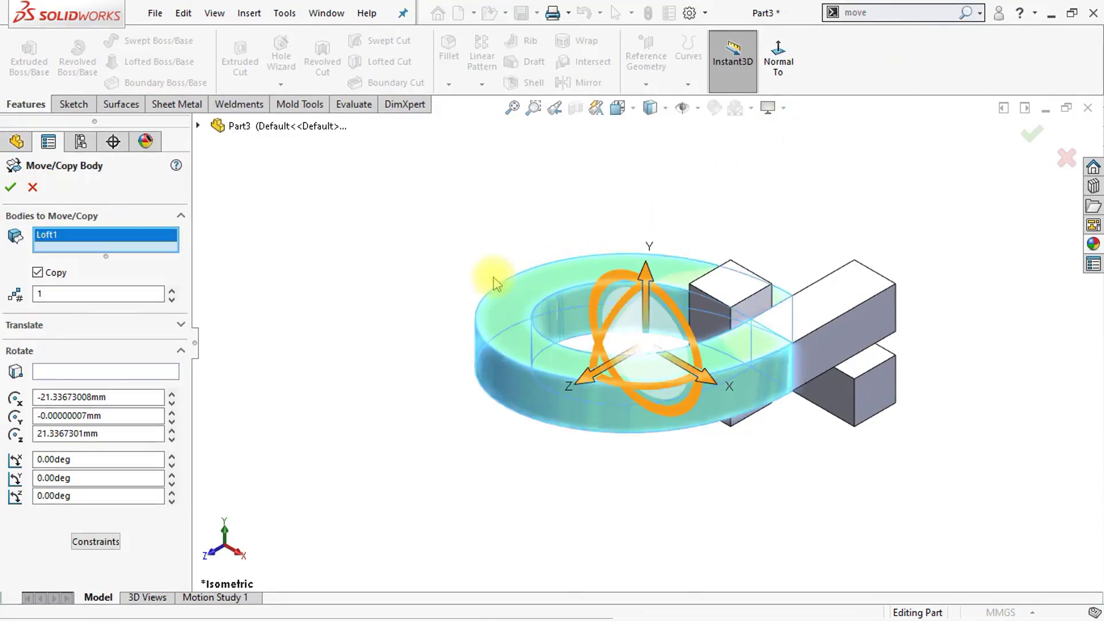
pyautogui.click(138, 372)
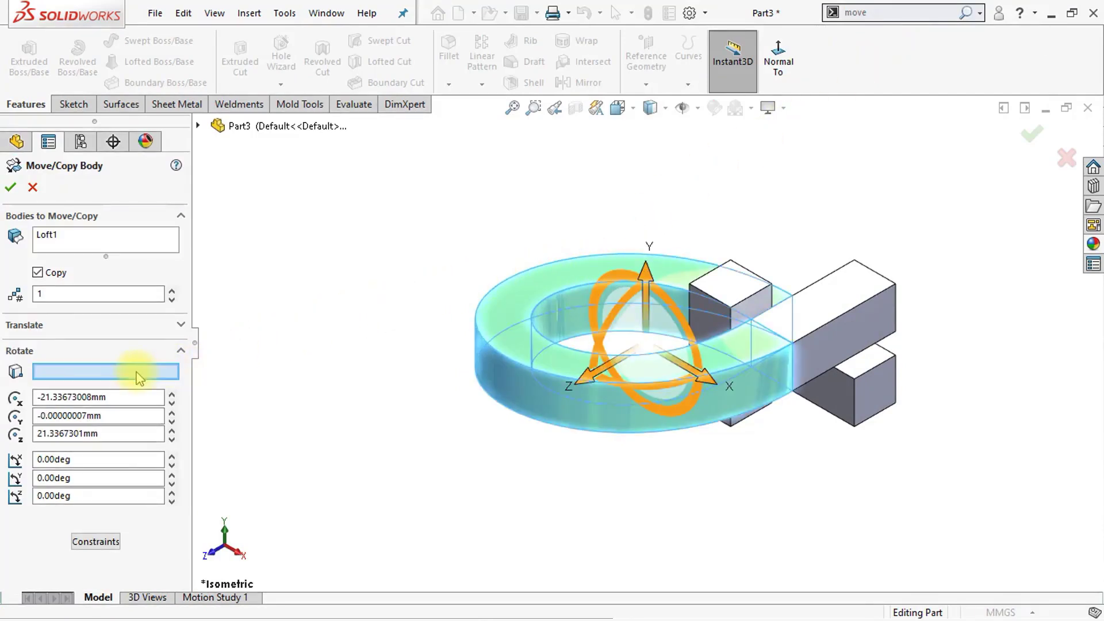
pyautogui.click(198, 126)
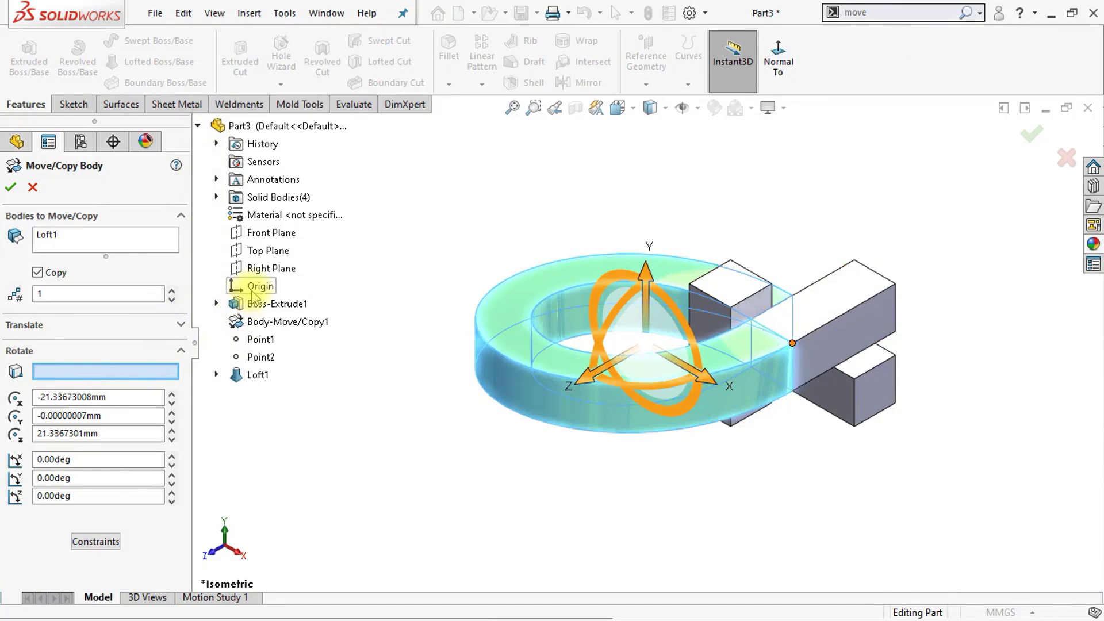
pyautogui.click(253, 290)
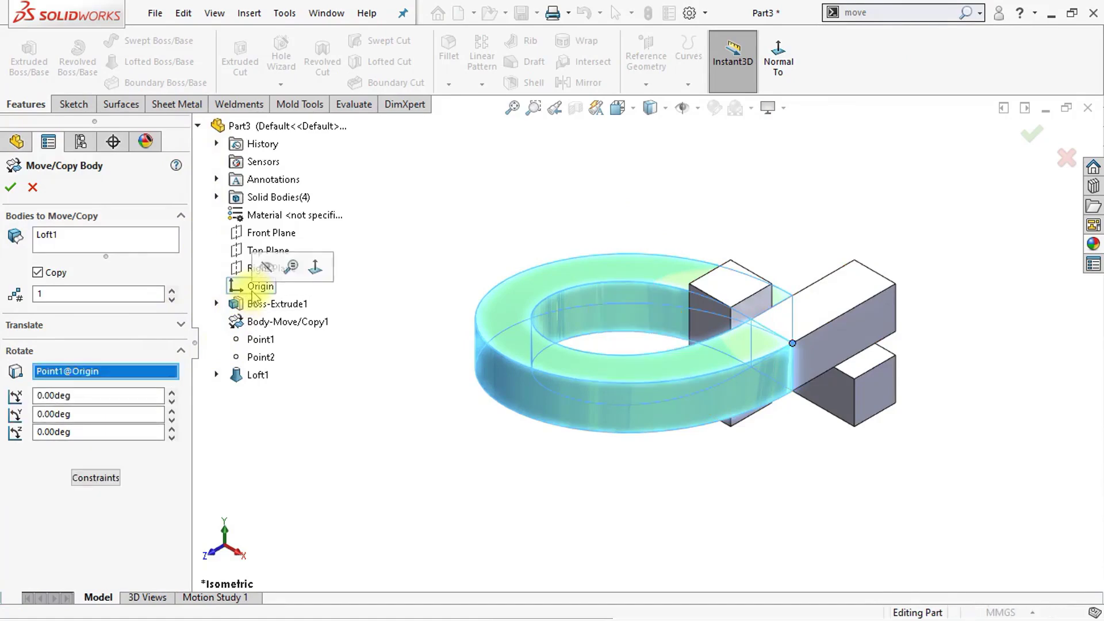
pyautogui.click(198, 126)
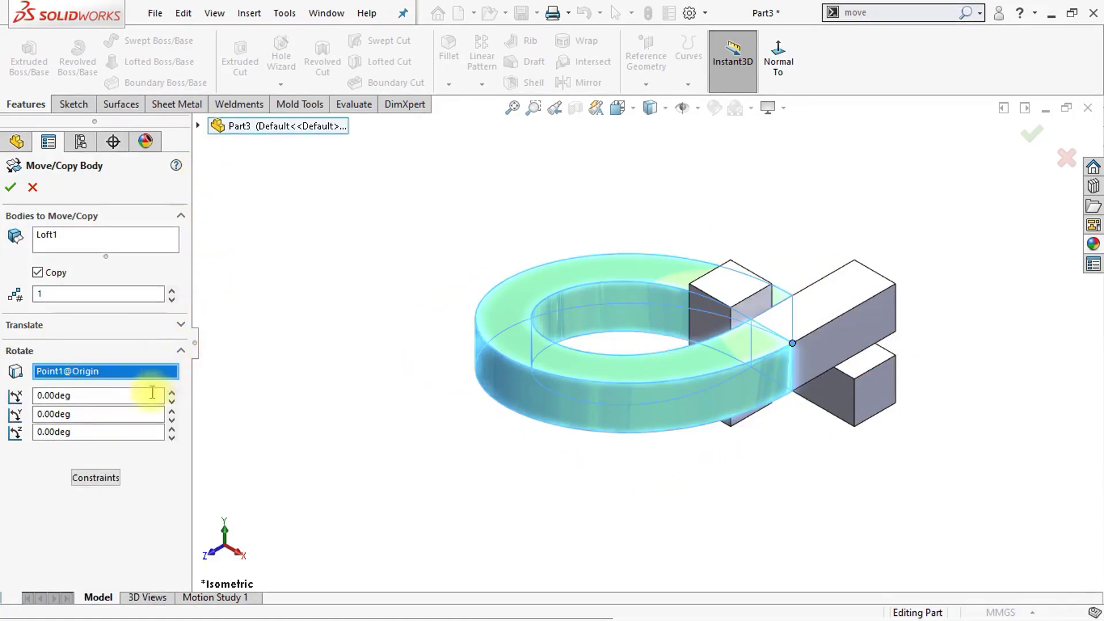
# - Set the copy's rotation to -90 degrees about X and 90 degrees about Y
pyautogui.moveTo(41, 395); pyautogui.dragTo(35, 396)
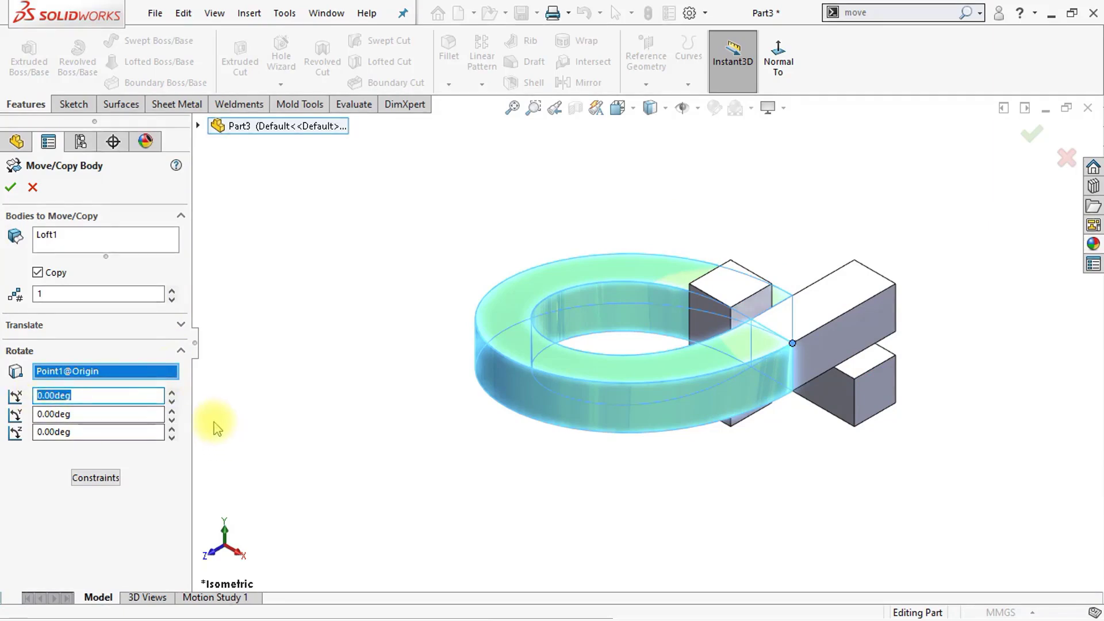
pyautogui.write('-9')
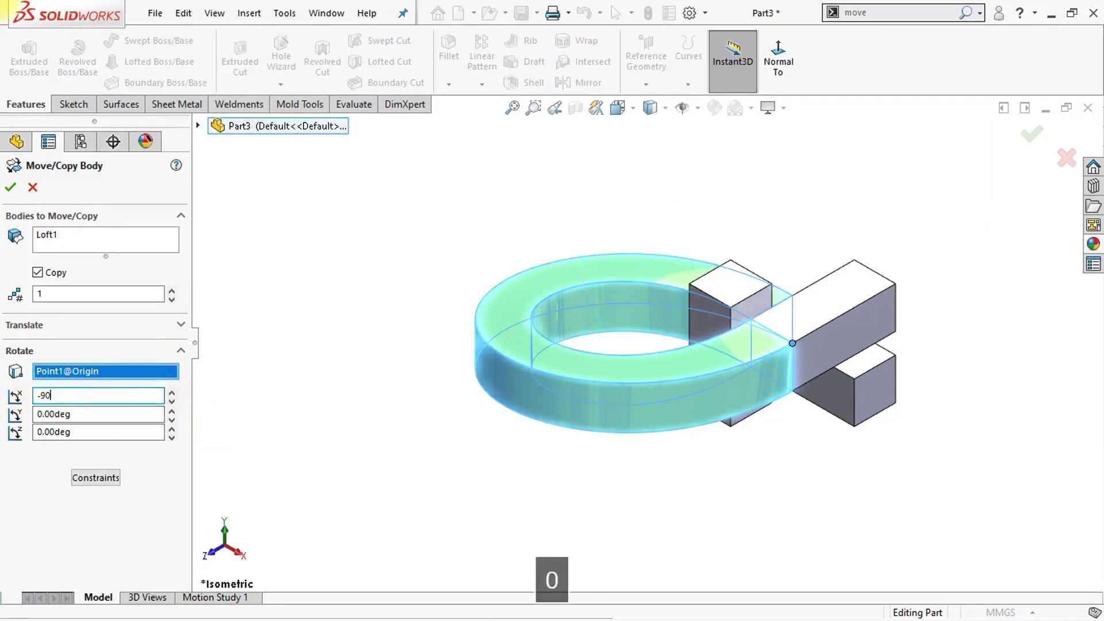
pyautogui.write('00deg')
pyautogui.press('Tab')
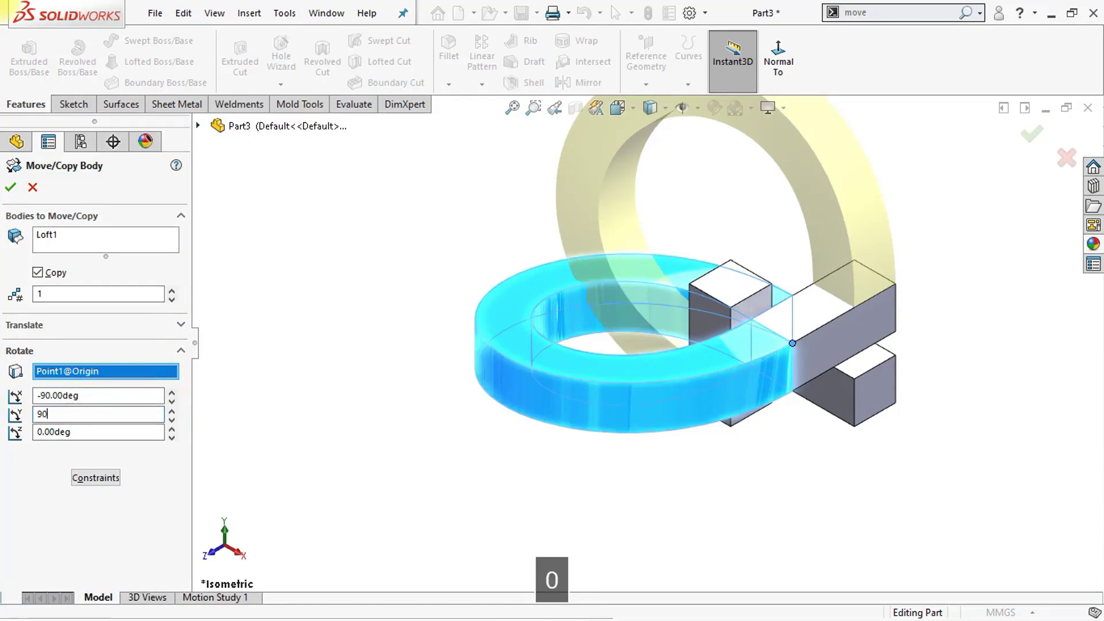
pyautogui.write('90')
pyautogui.press('Return')
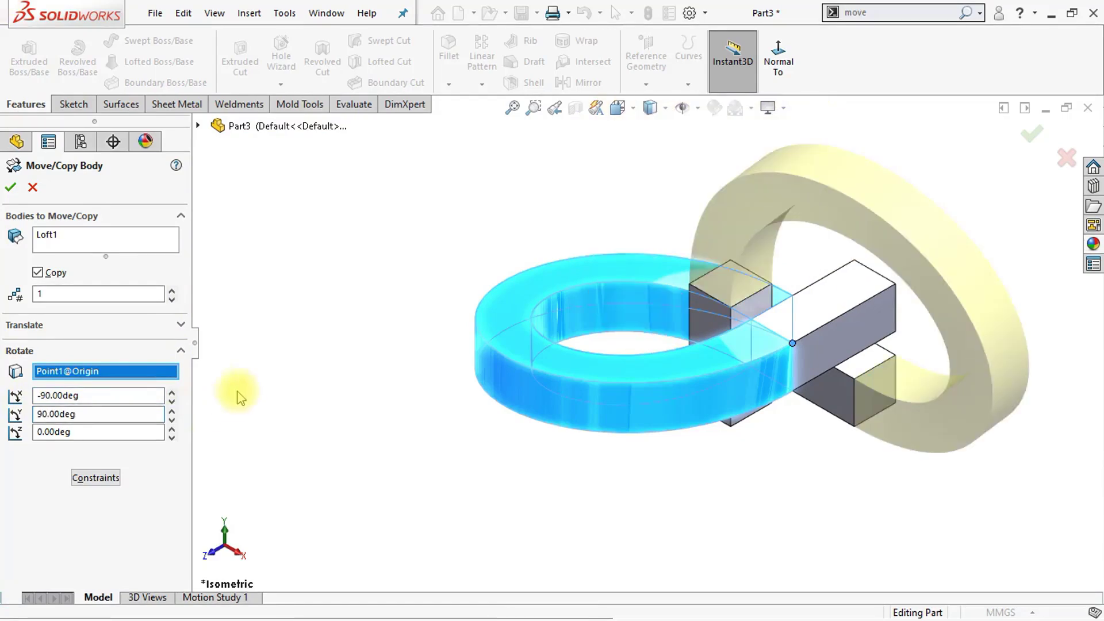
# - Set the number of copies to 2 and create the rotated copies of the lofted body
pyautogui.click(170, 290)
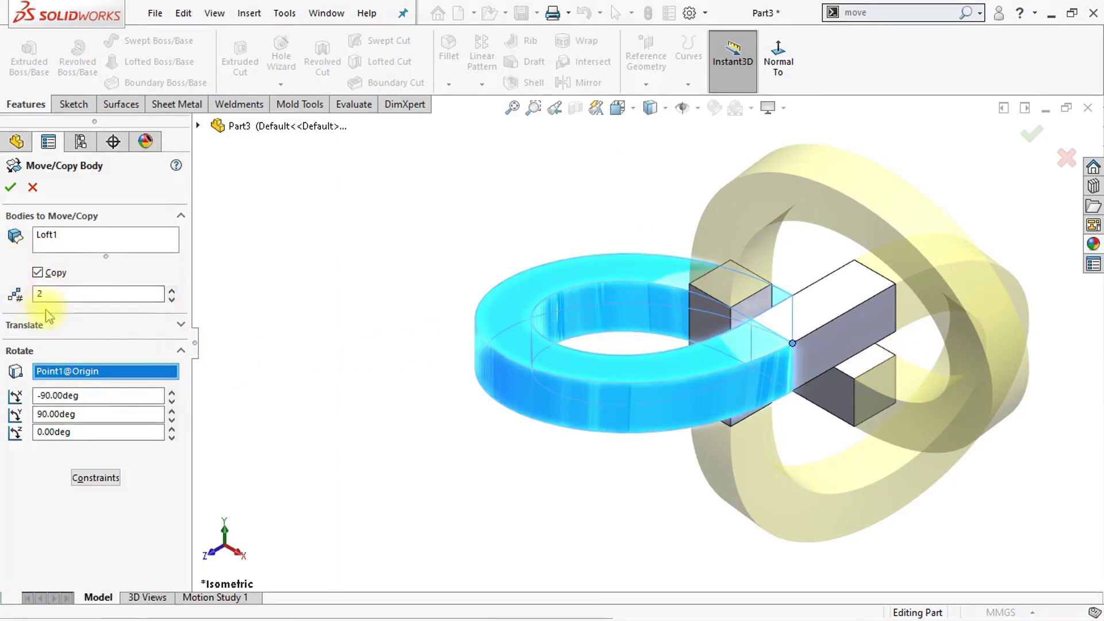
pyautogui.press('Up')
pyautogui.press('Up')
pyautogui.press('Up')
pyautogui.press('Up')
pyautogui.press('Up')
pyautogui.press('Up')
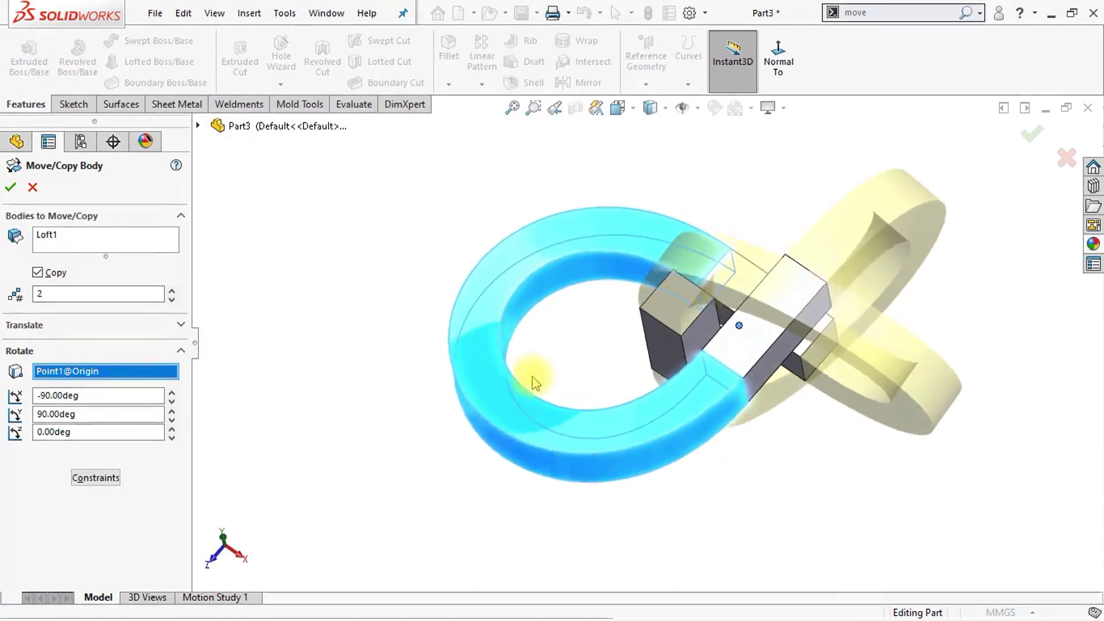
pyautogui.press('Up')
pyautogui.press('Up')
pyautogui.press('Up')
pyautogui.press('Up')
pyautogui.press('Up')
pyautogui.press('Up')
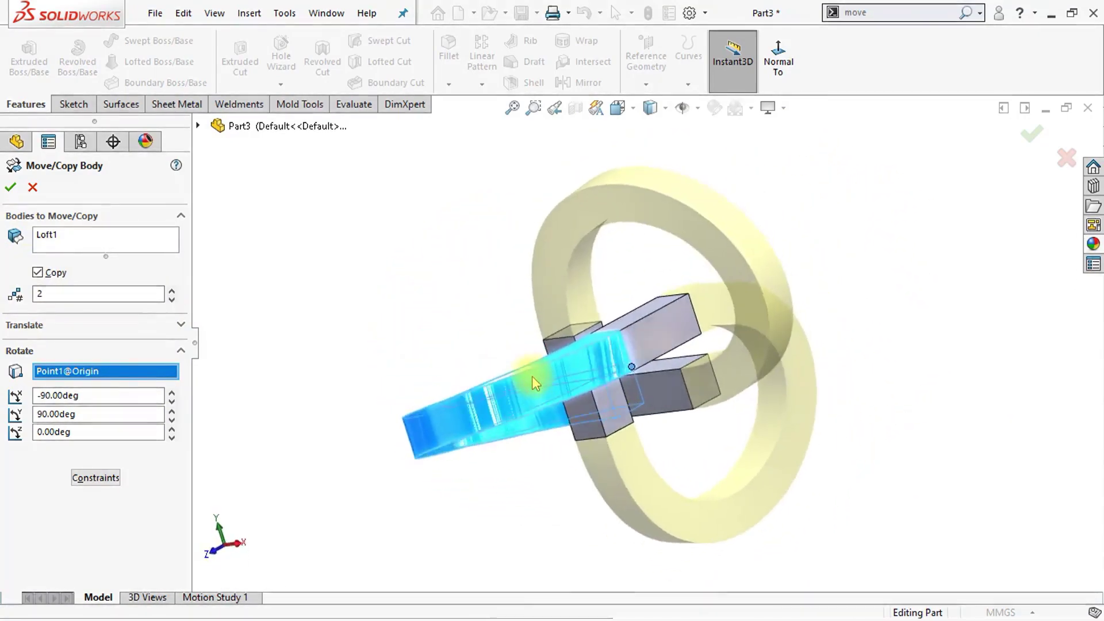
pyautogui.click(10, 193)
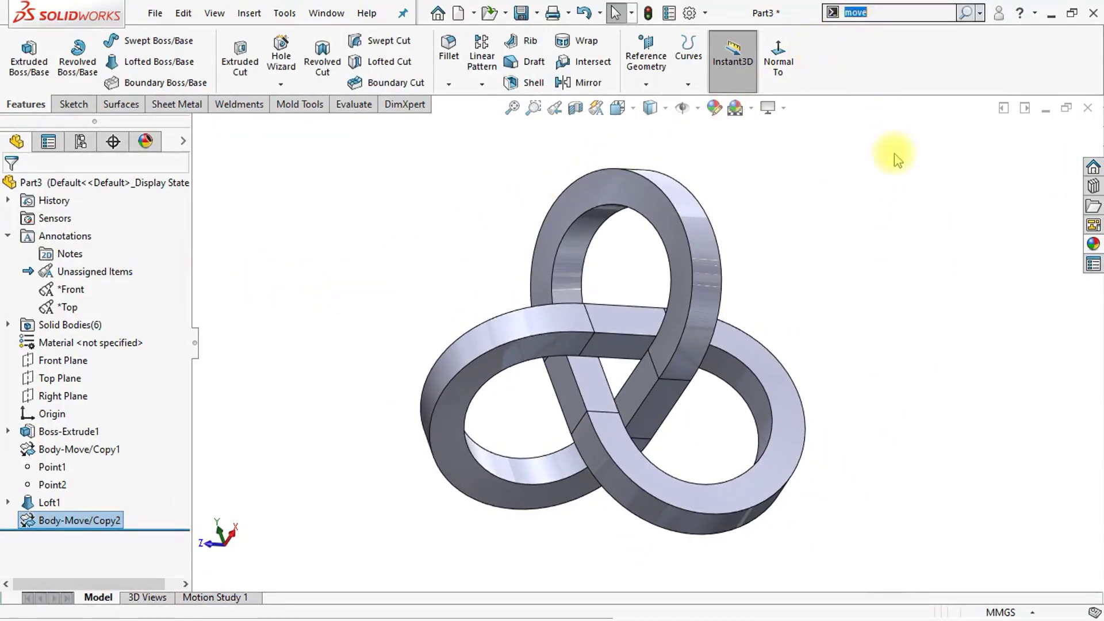
# - Combine all six bodies of the knot into one with the Add operation and return to isometric view
pyautogui.write('com')
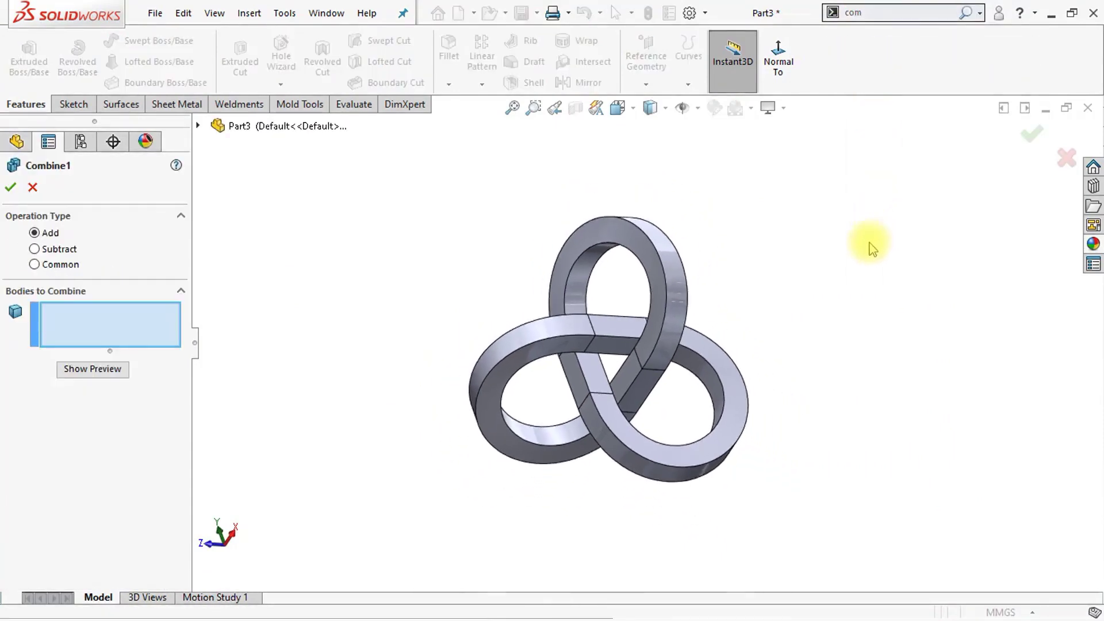
pyautogui.moveTo(437, 211)
pyautogui.mouseDown()
pyautogui.moveTo(602, 214)
pyautogui.moveTo(738, 238)
pyautogui.moveTo(797, 343)
pyautogui.moveTo(771, 447)
pyautogui.moveTo(709, 484)
pyautogui.moveTo(601, 488)
pyautogui.moveTo(465, 450)
pyautogui.mouseUp()
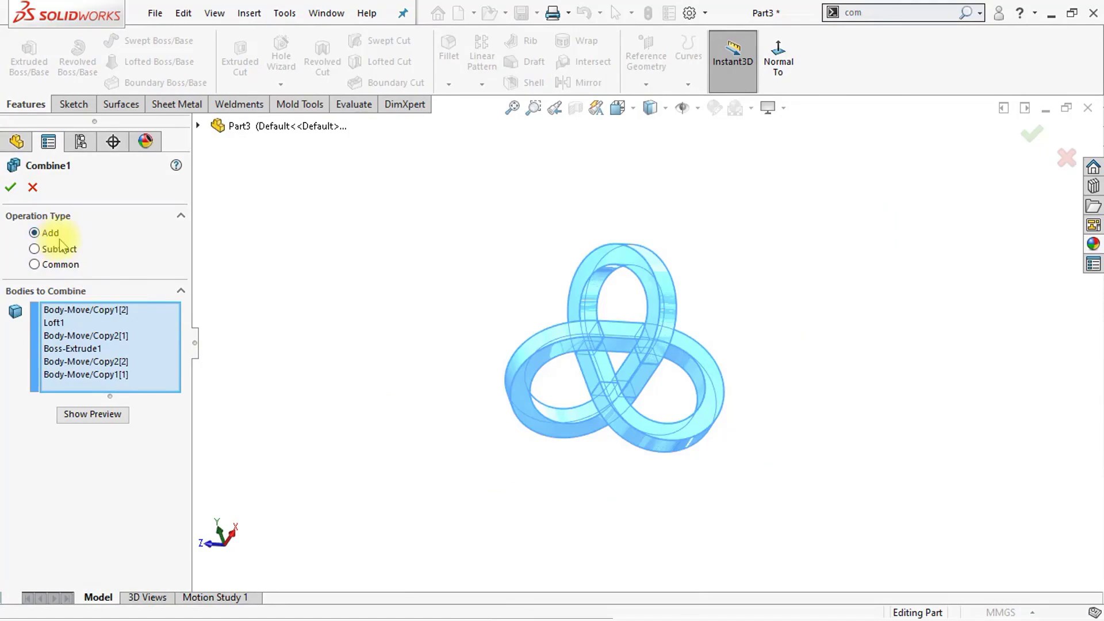
pyautogui.rightClick(319, 318)
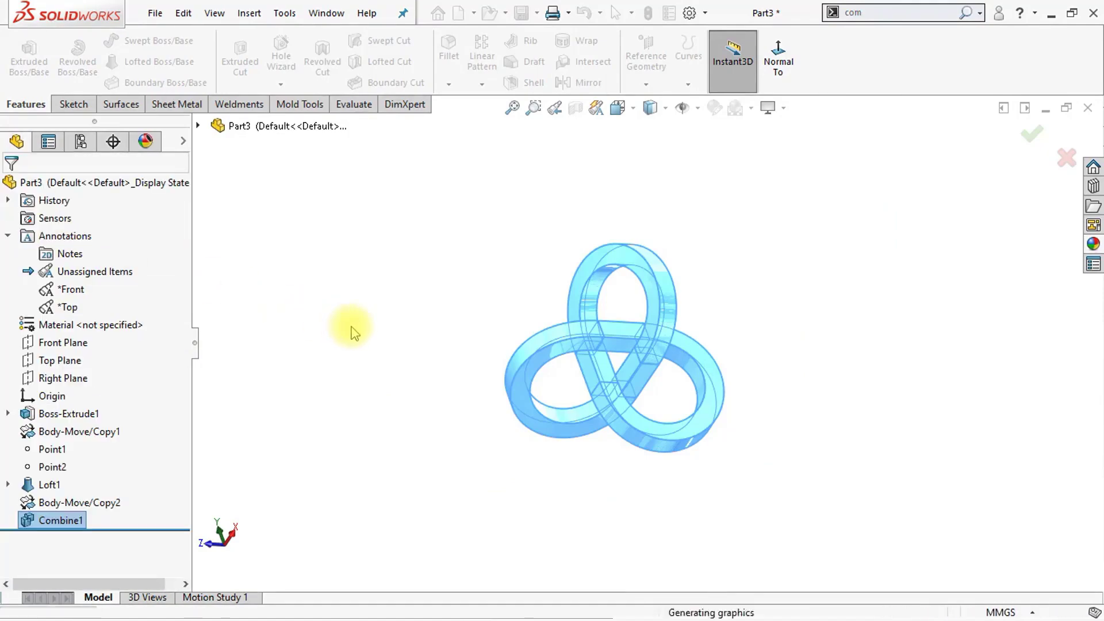
pyautogui.hotkey('ctrl', '7')
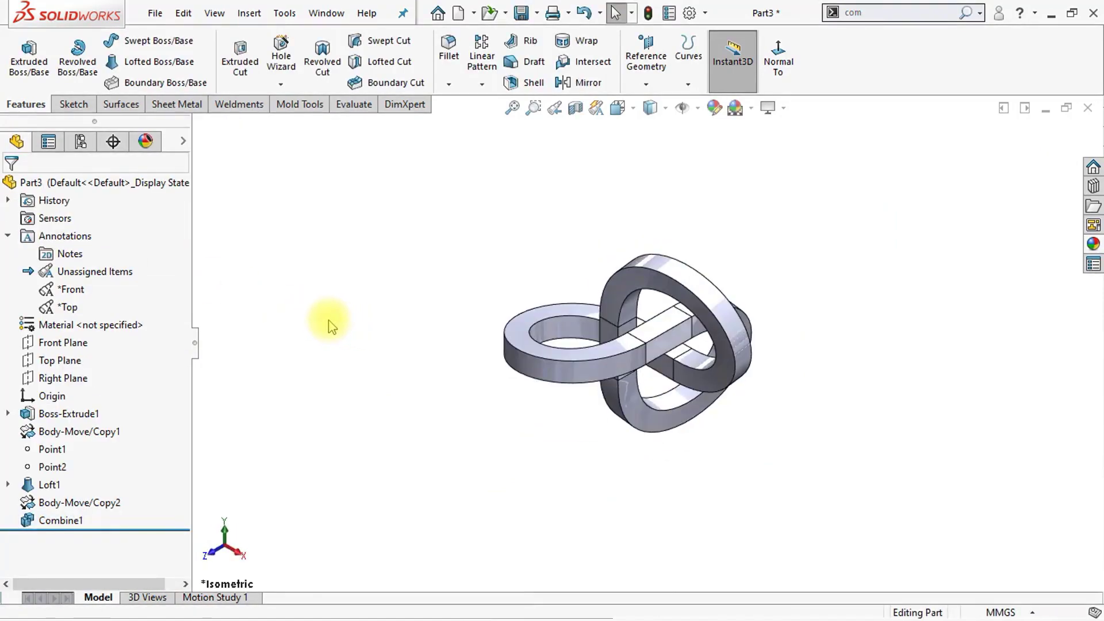
# - Start a constant-size Fillet with a 3 mm radius and a Curvature Continuous profile
pyautogui.click(449, 49)
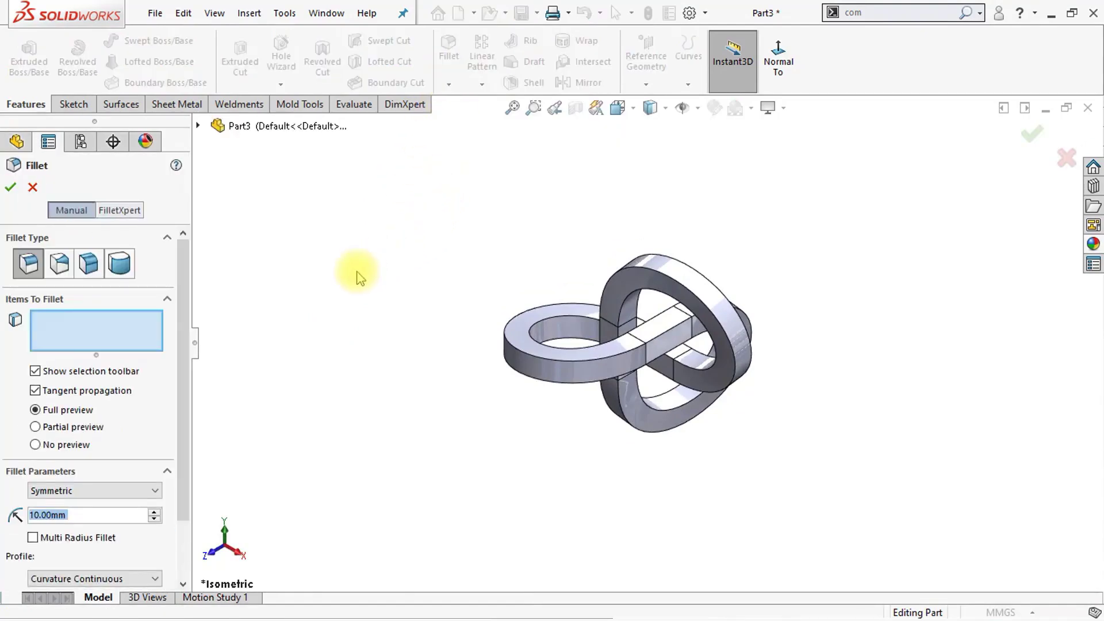
pyautogui.write('3')
pyautogui.press('Return')
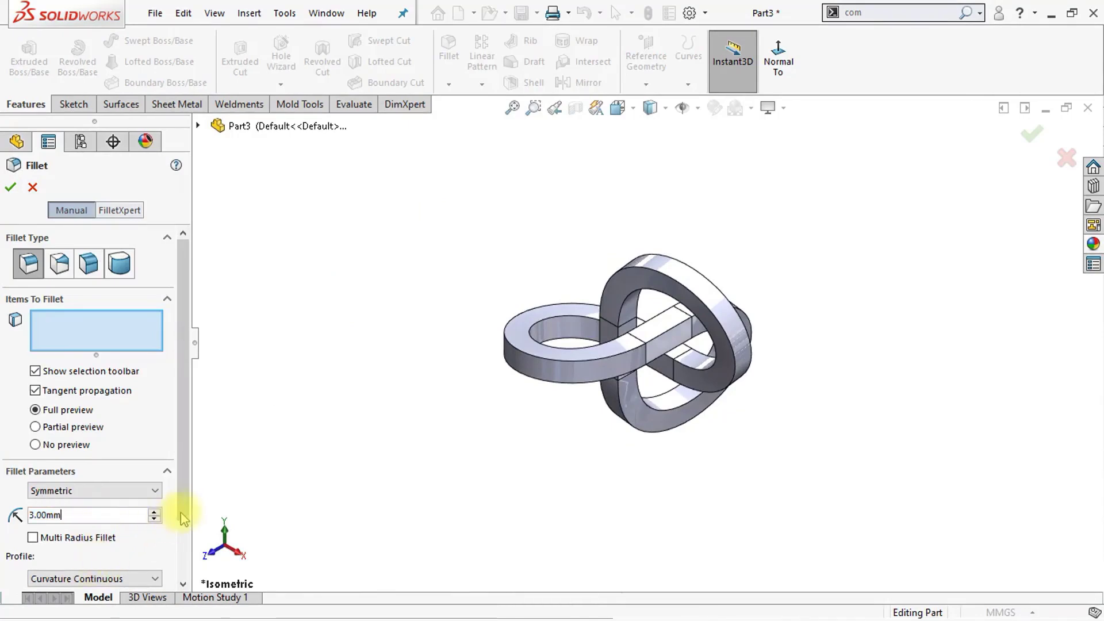
pyautogui.scroll(-2, 181, 519)
pyautogui.click(141, 523)
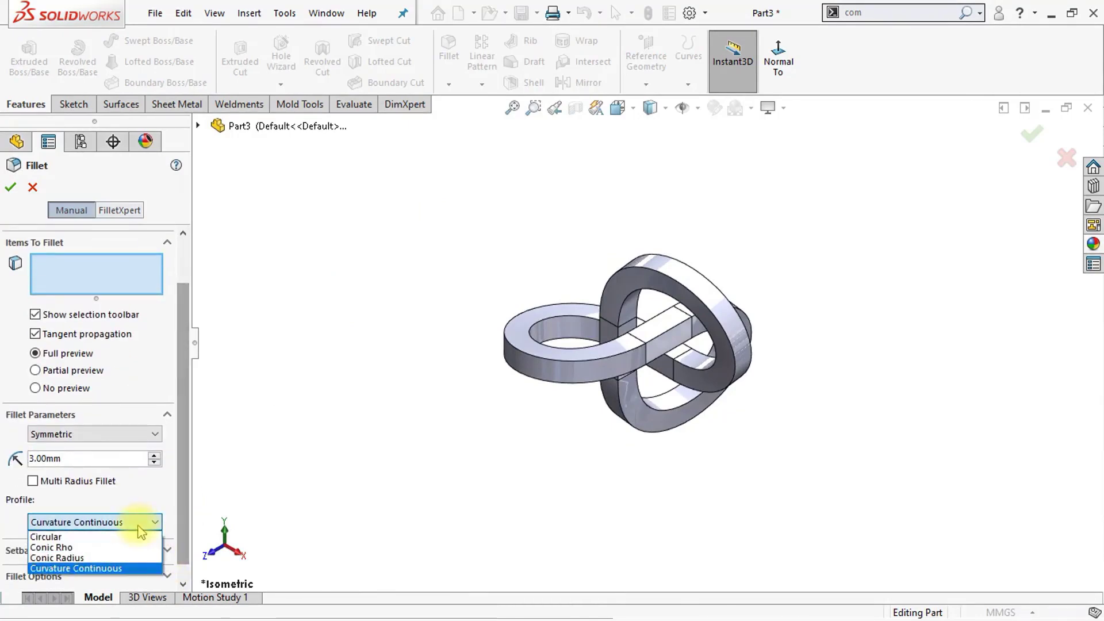
pyautogui.click(124, 569)
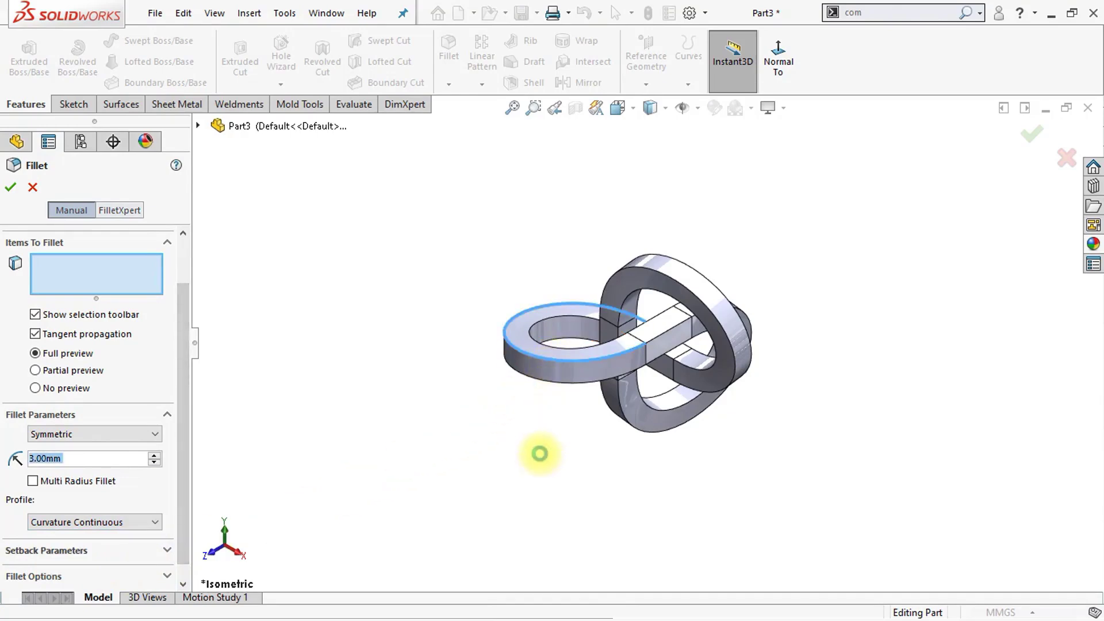
# - Apply the fillet to the upper outer edge of the horizontal loop, with tangent propagation carrying it around the knot
pyautogui.scroll(-5, 538, 458)
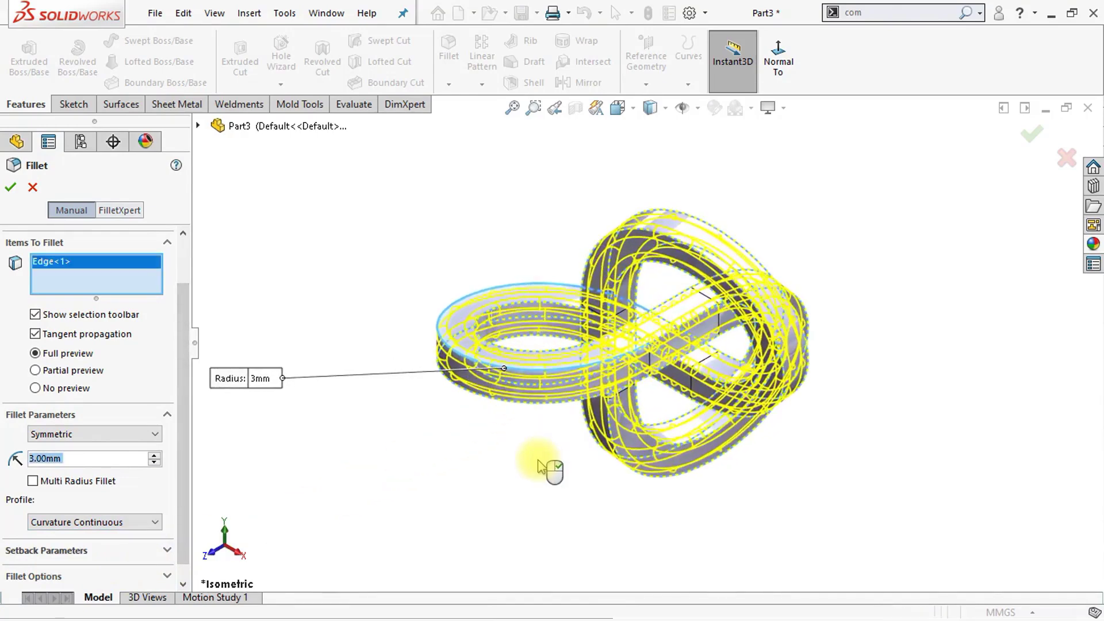
pyautogui.scroll(-1, 539, 466)
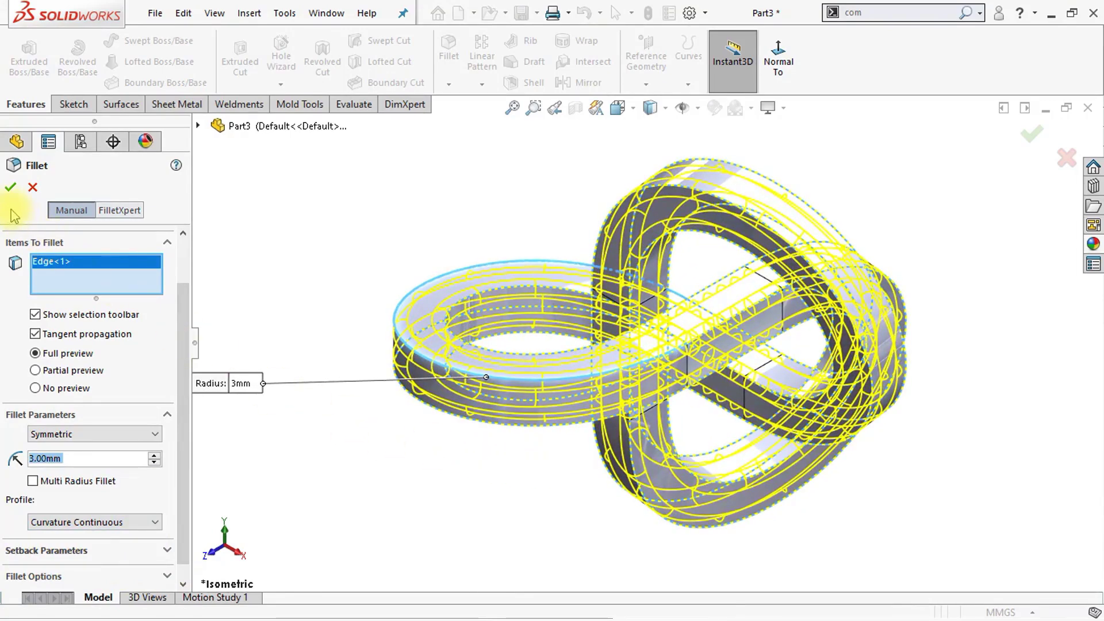
pyautogui.click(10, 189)
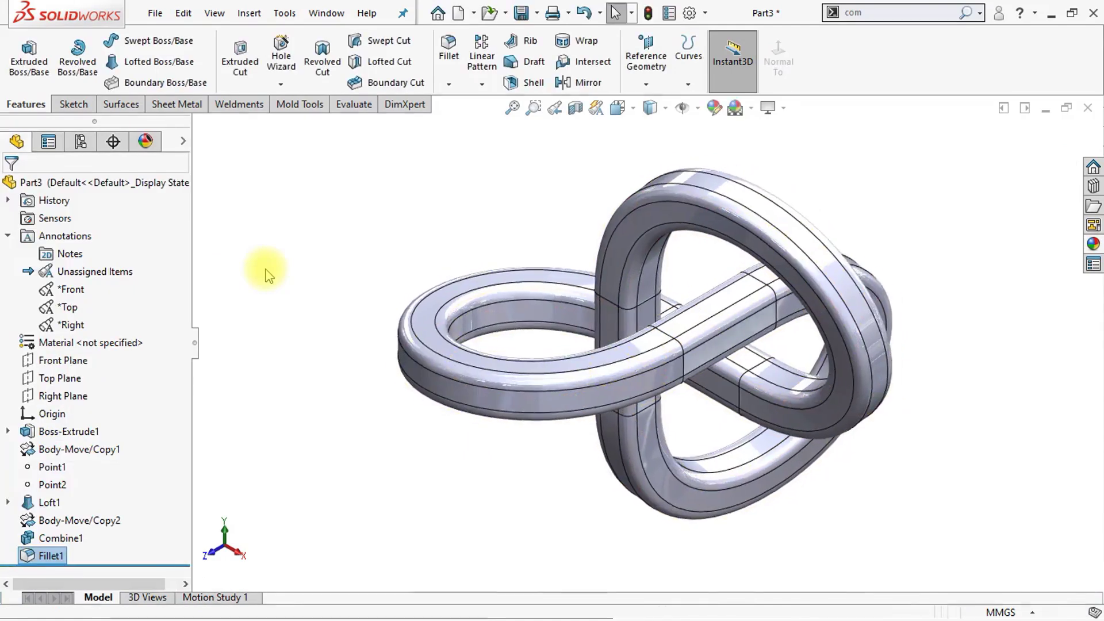
pyautogui.click(237, 550)
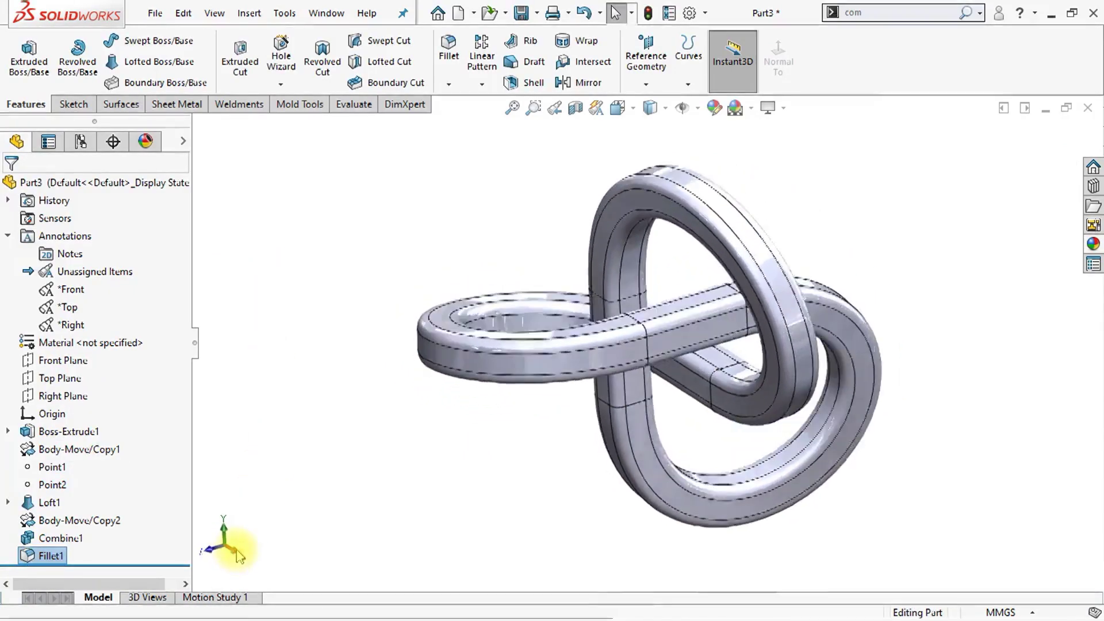
# - Set up a Move/Copy Bodies rotation of the filleted knot about the origin, with copying turned off
pyautogui.press('f')
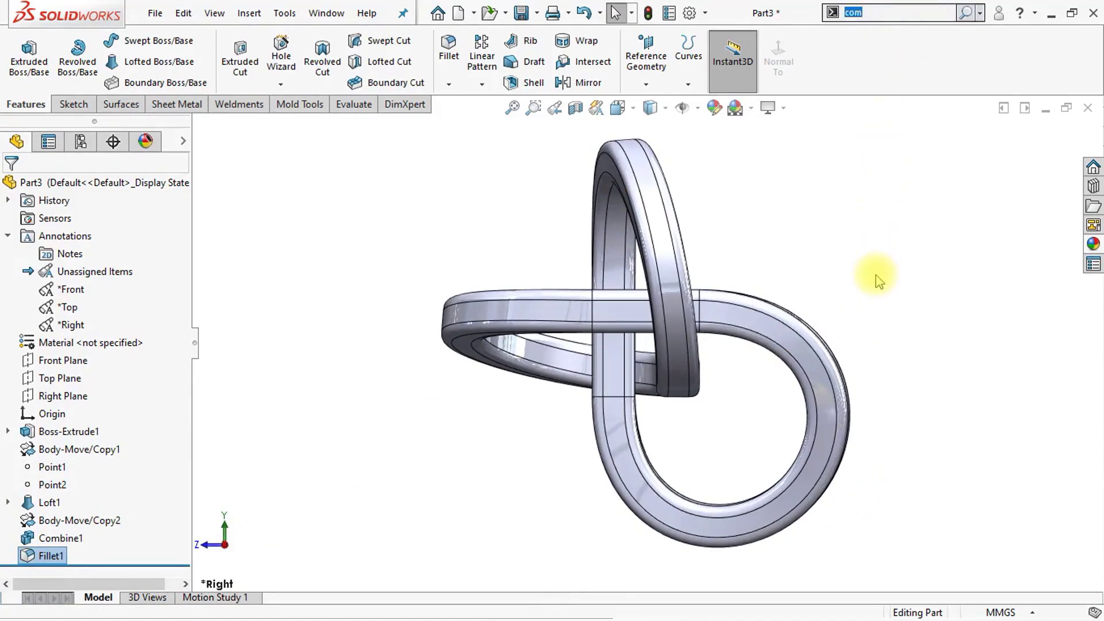
pyautogui.write('move')
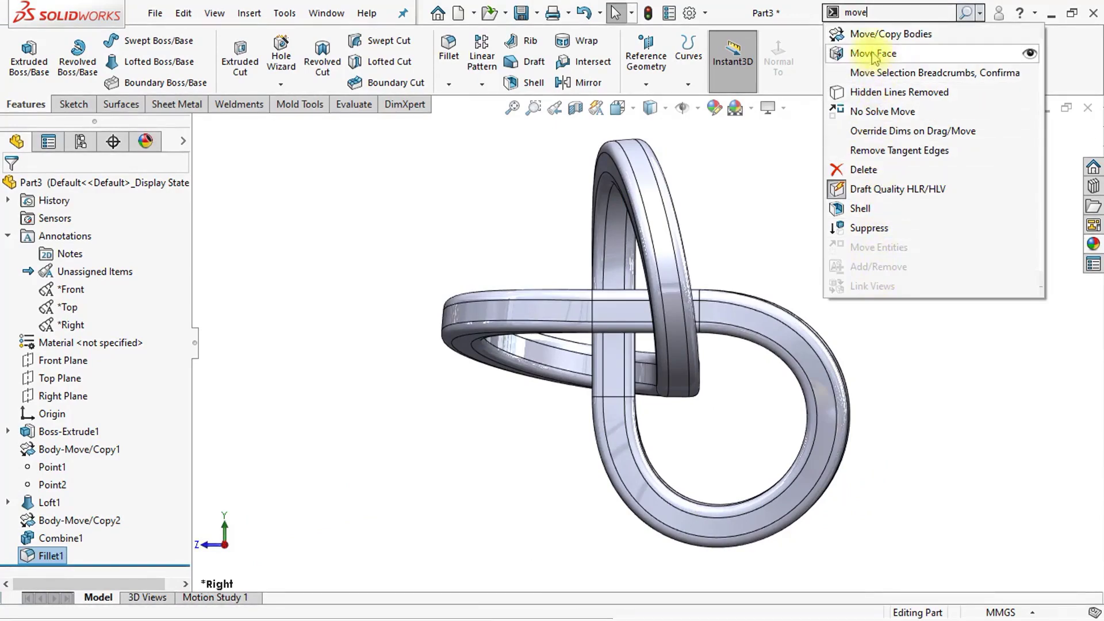
pyautogui.click(874, 35)
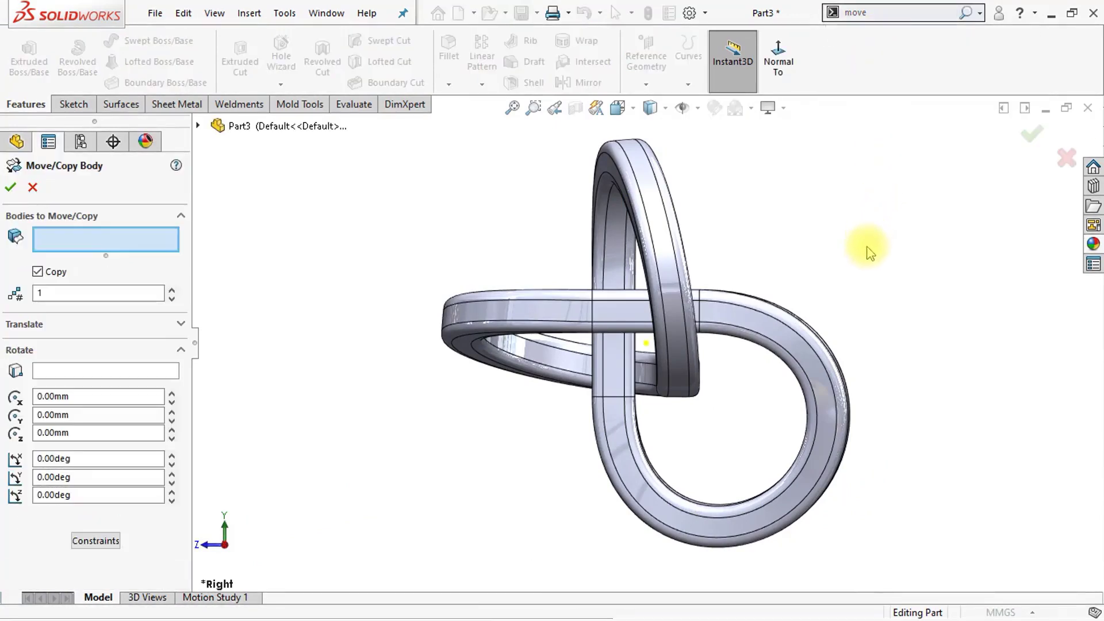
pyautogui.press('z')
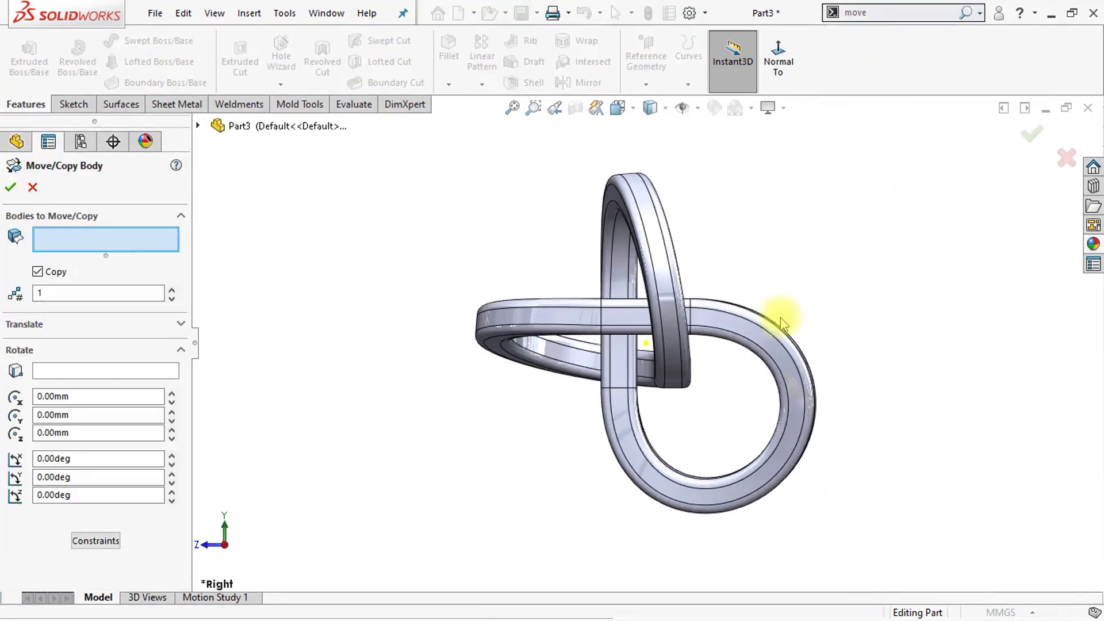
pyautogui.click(727, 325)
pyautogui.click(136, 369)
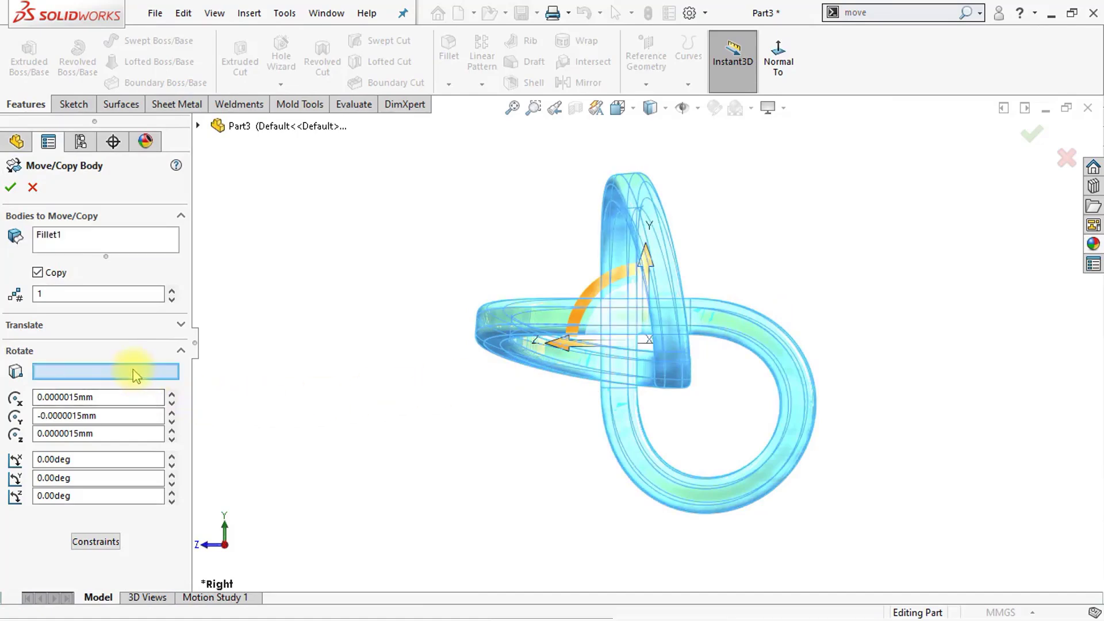
pyautogui.click(198, 126)
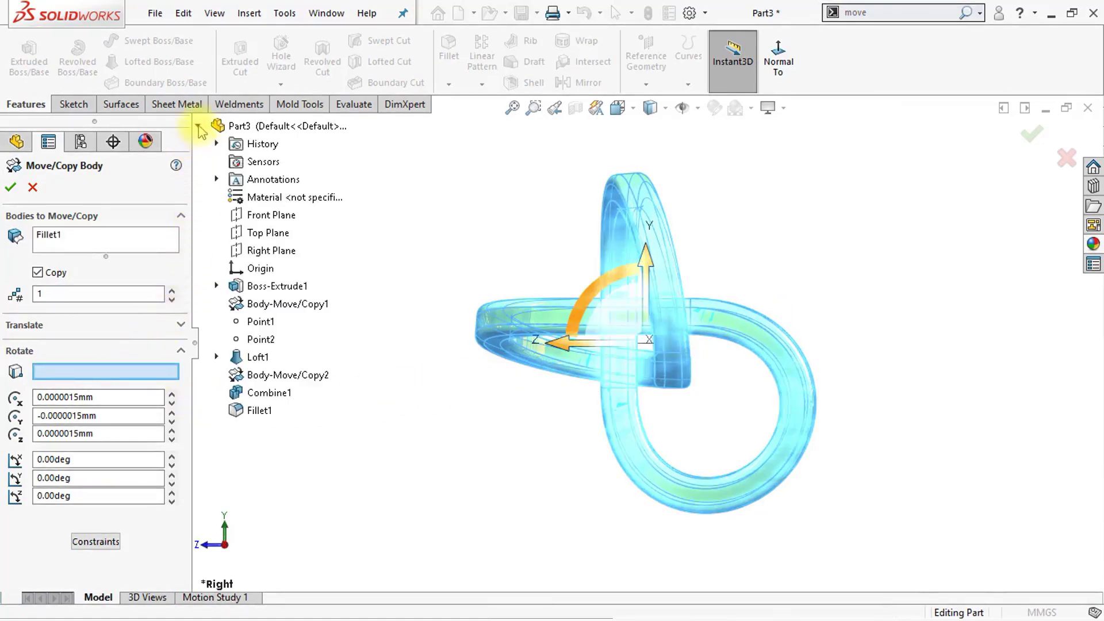
pyautogui.click(248, 271)
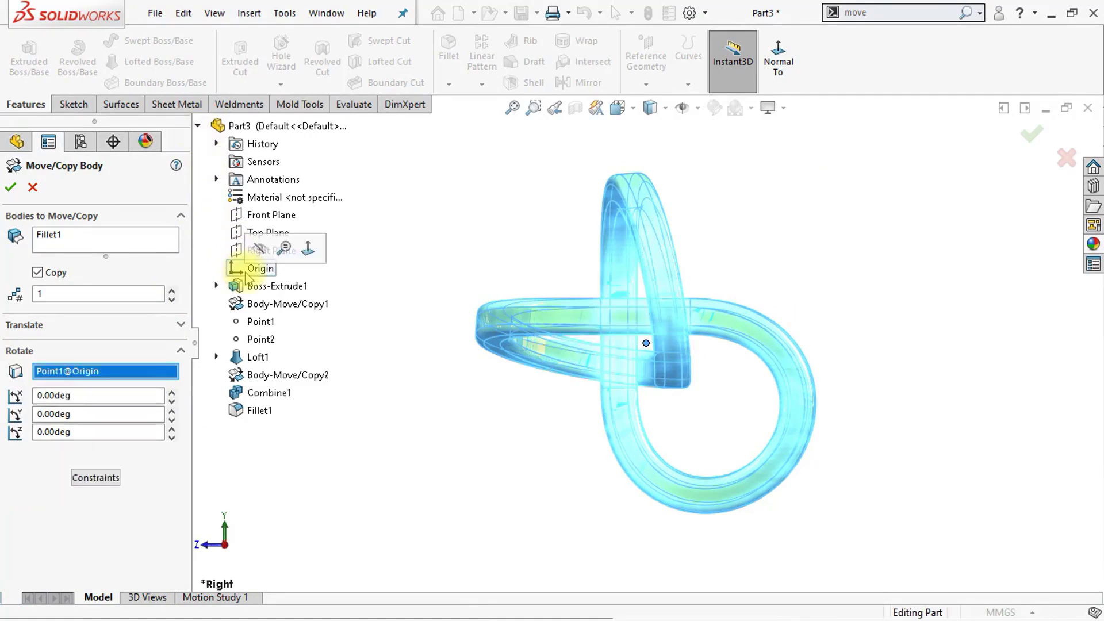
pyautogui.click(37, 275)
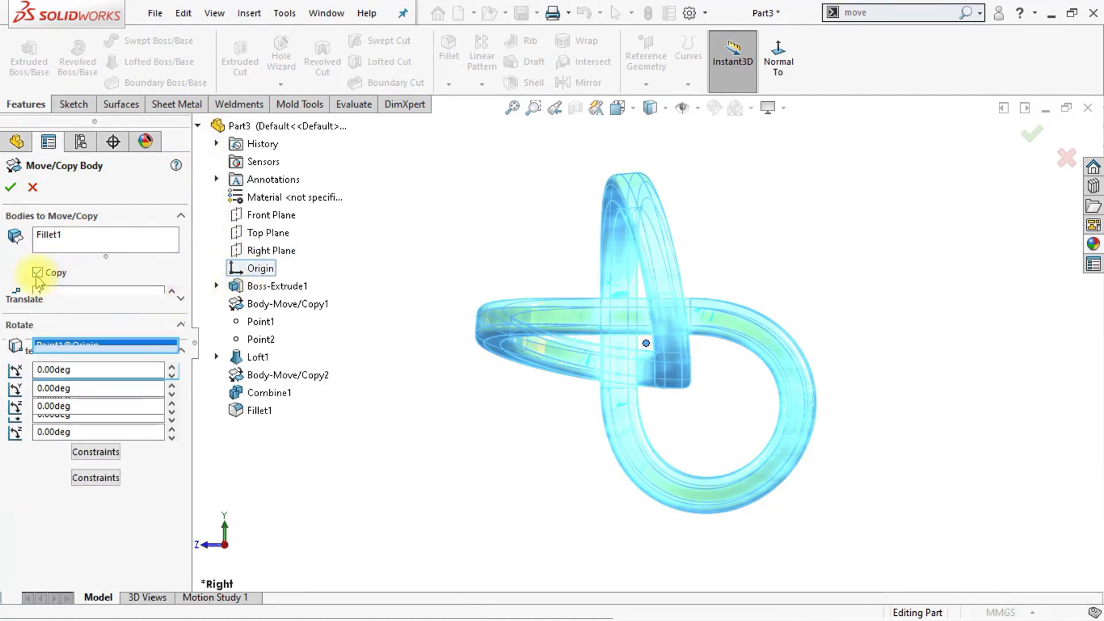
pyautogui.click(198, 126)
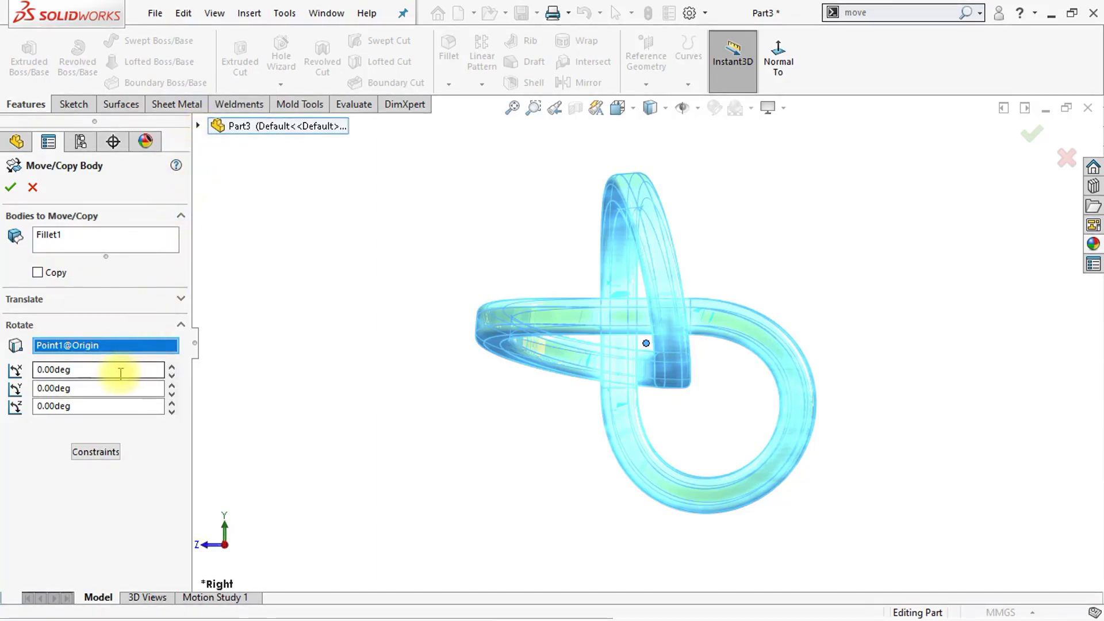
# - Rotate the knot body by -45 degrees about the X axis
pyautogui.moveTo(100, 371); pyautogui.dragTo(34, 375)
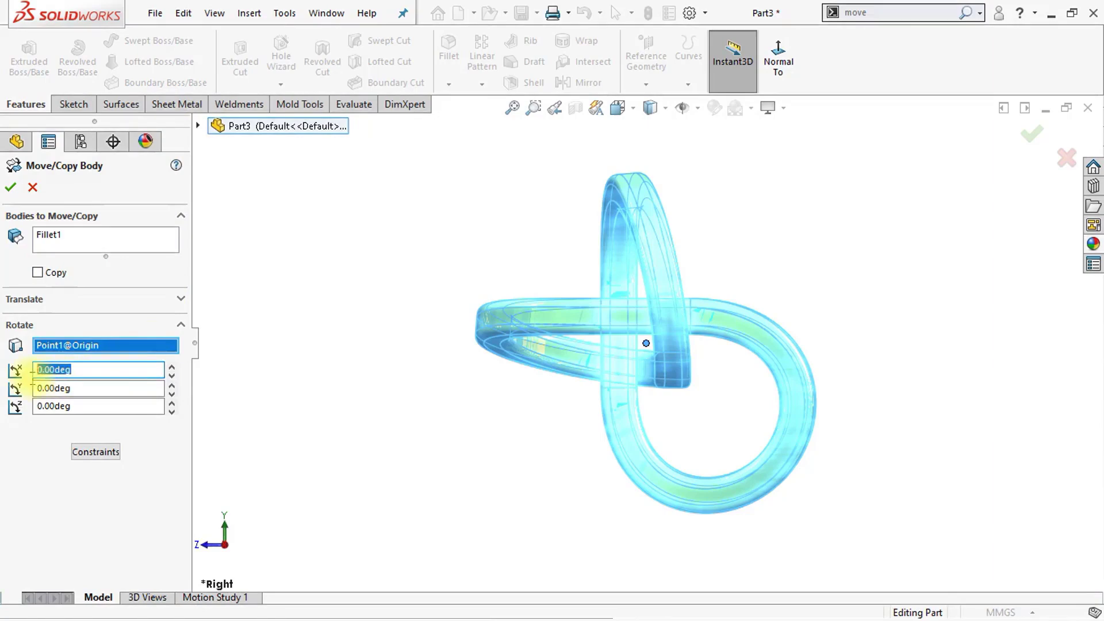
pyautogui.write('-')
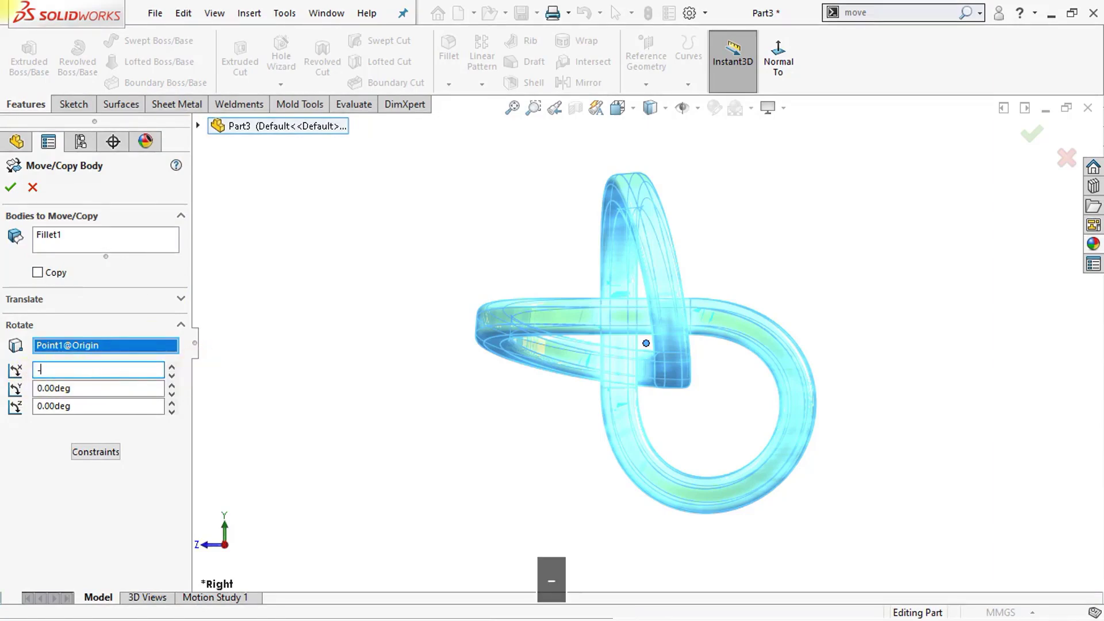
pyautogui.write('45')
pyautogui.press('Return')
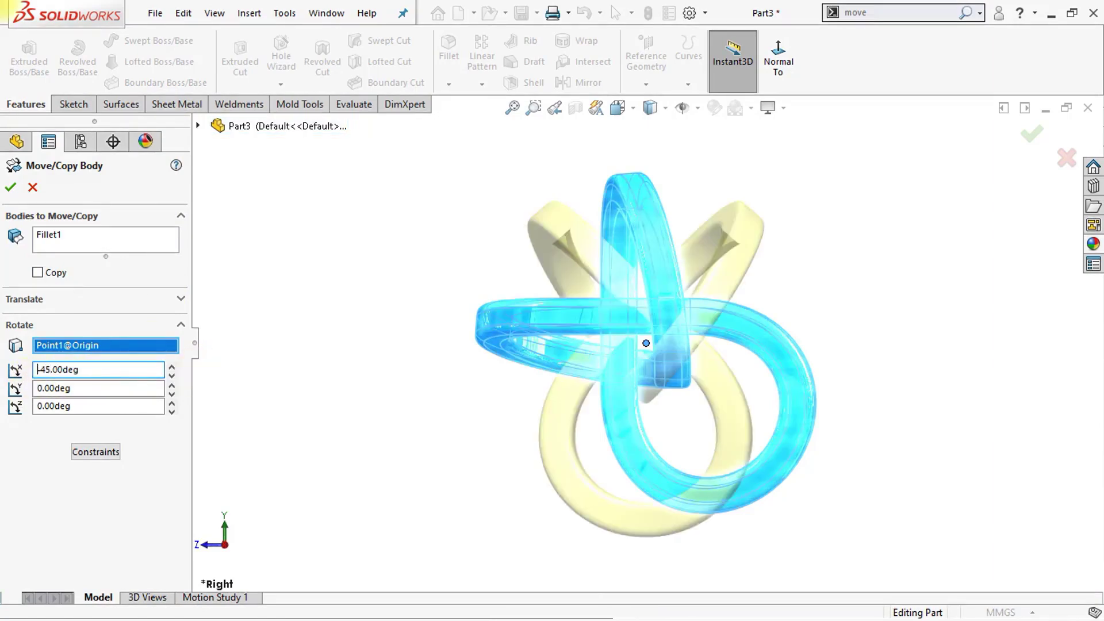
pyautogui.click(70, 386)
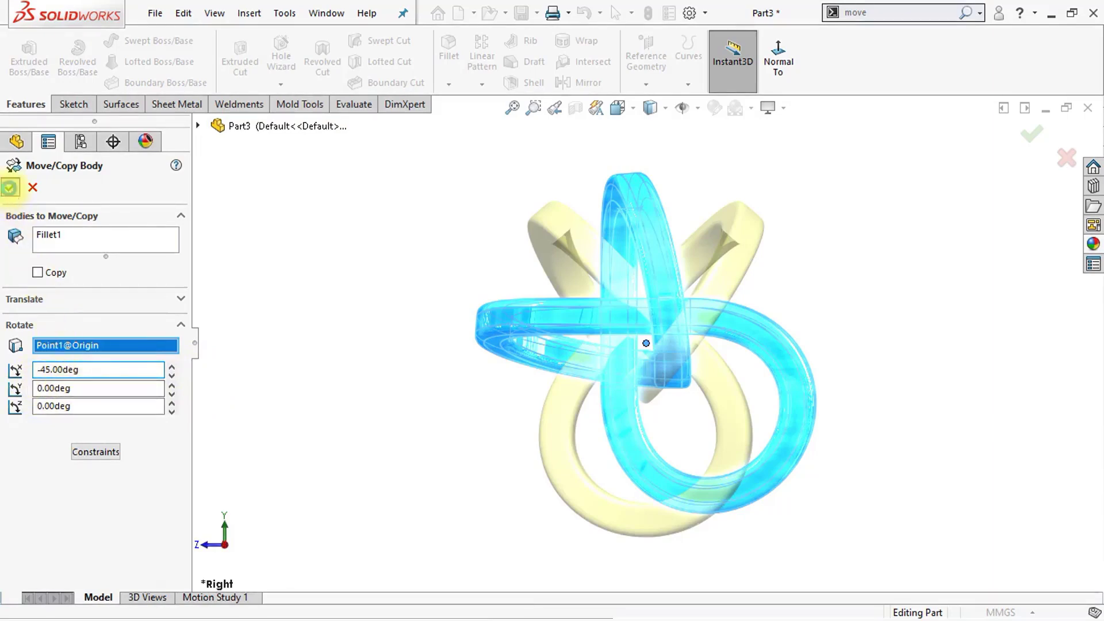
pyautogui.click(11, 188)
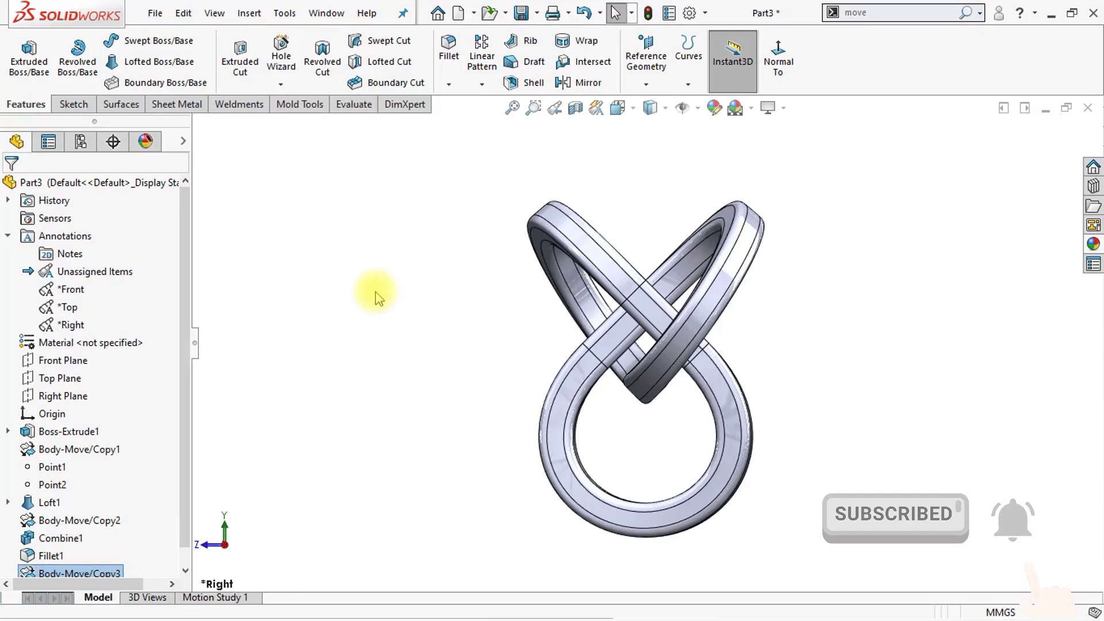
# - Open a sketch on the Top Plane and draw a circle of about 4.64 mm radius centred on the origin
pyautogui.hotkey('ctrl', '7')
pyautogui.click(38, 379)
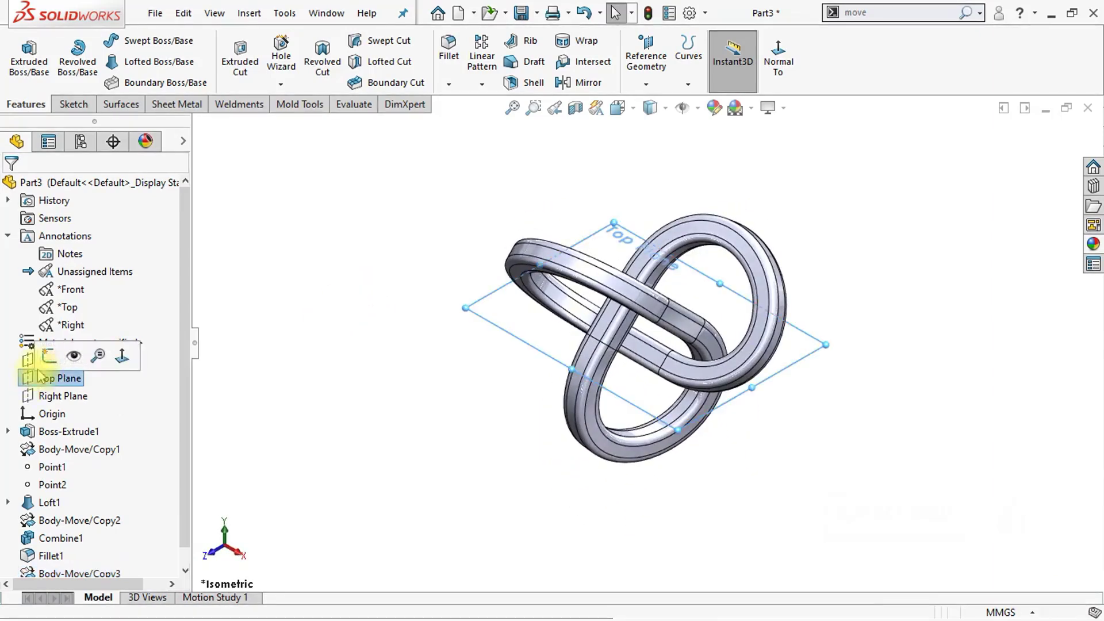
pyautogui.click(48, 358)
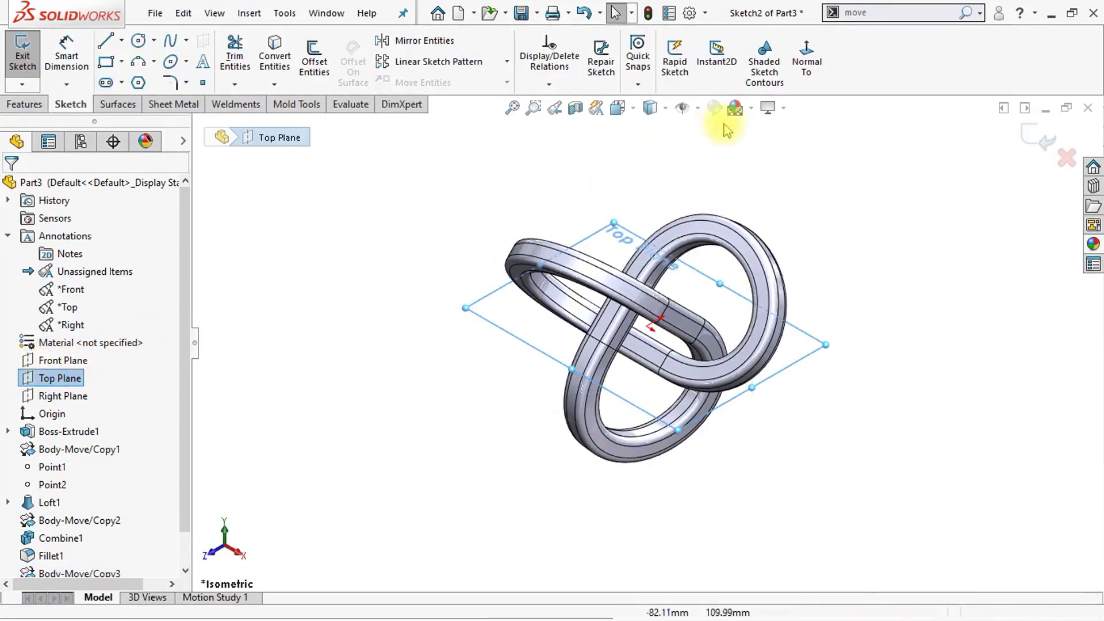
pyautogui.click(805, 67)
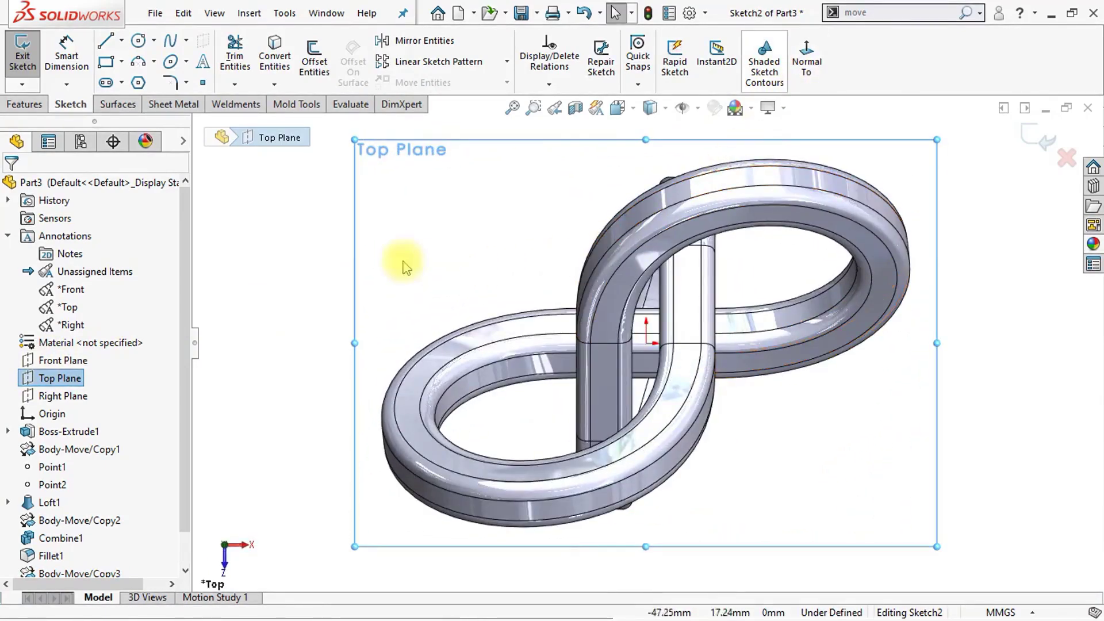
pyautogui.click(138, 41)
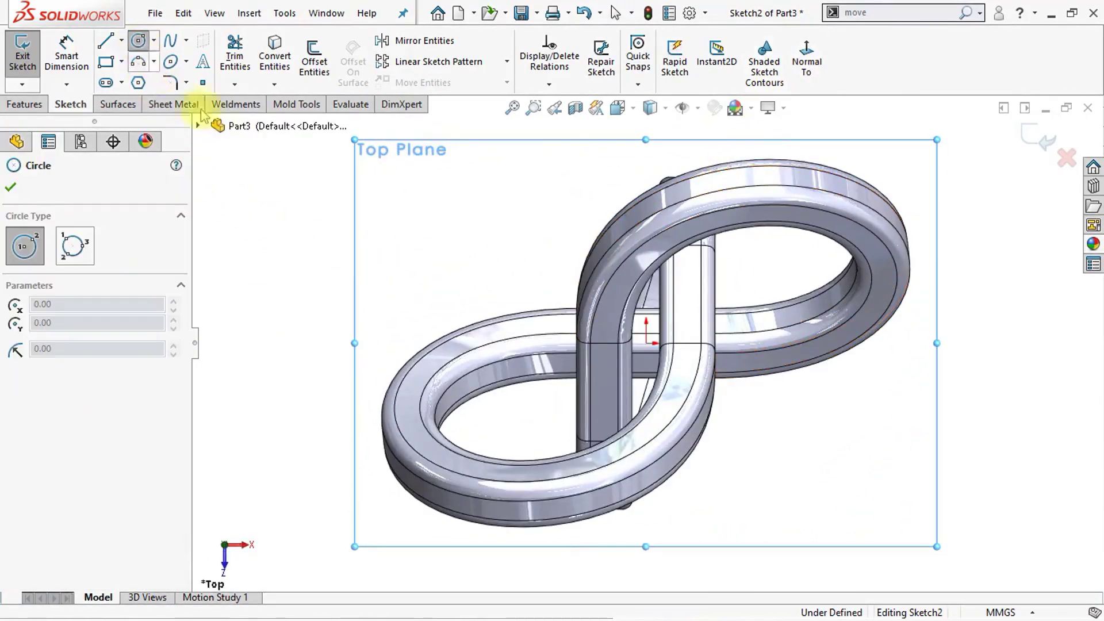
pyautogui.click(645, 343)
pyautogui.click(648, 329)
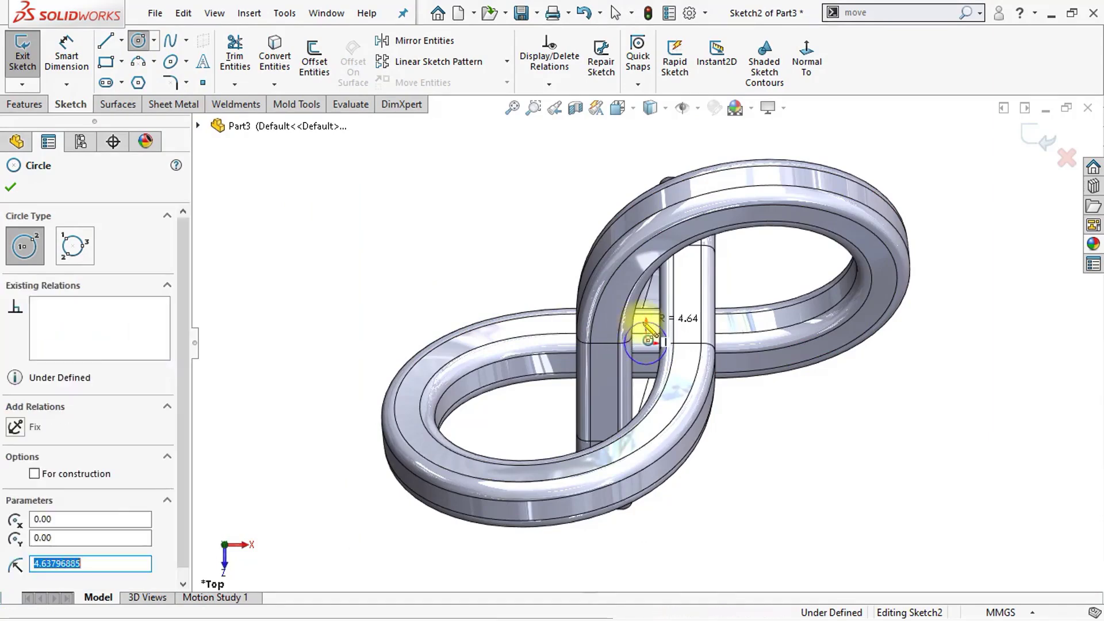
pyautogui.press('Escape')
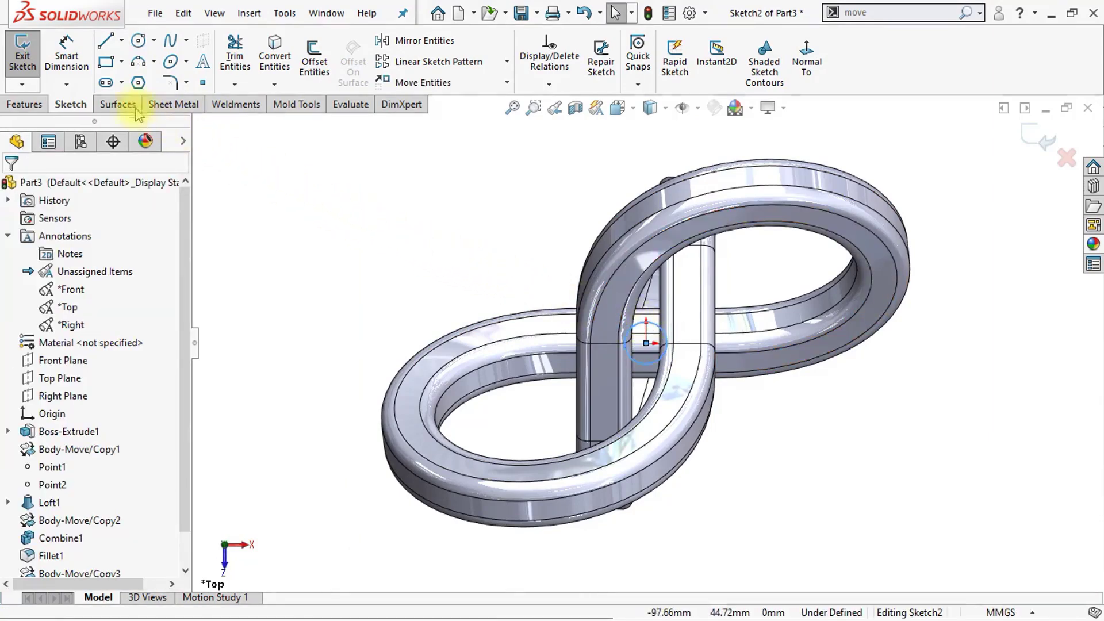
# - Dimension the circle at the origin to a diameter of 5 mm
pyautogui.click(66, 52)
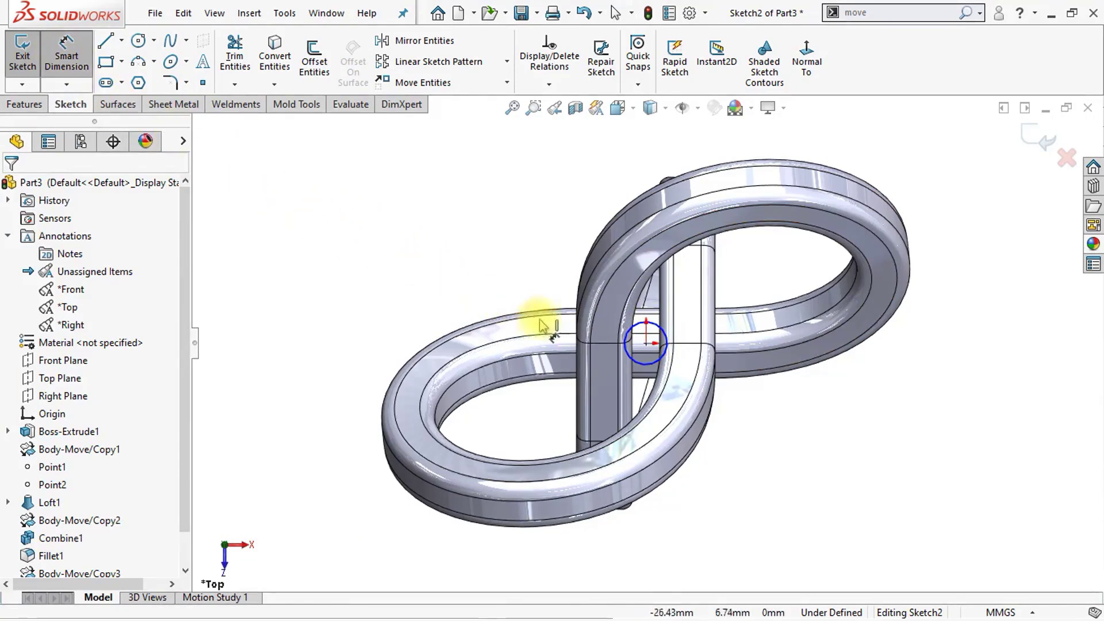
pyautogui.click(667, 345)
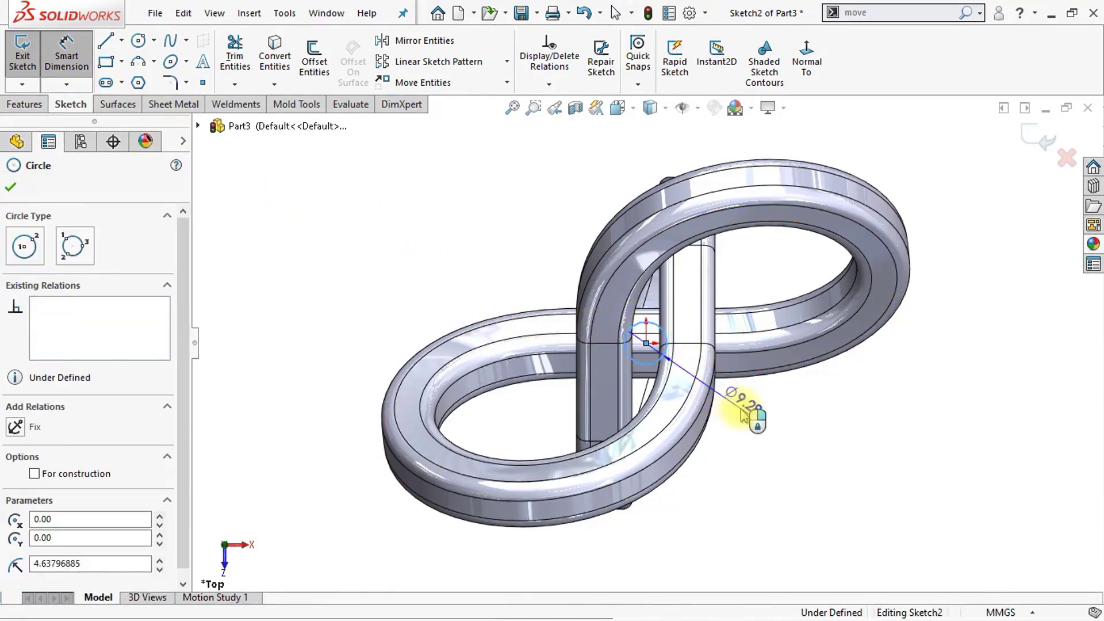
pyautogui.click(816, 457)
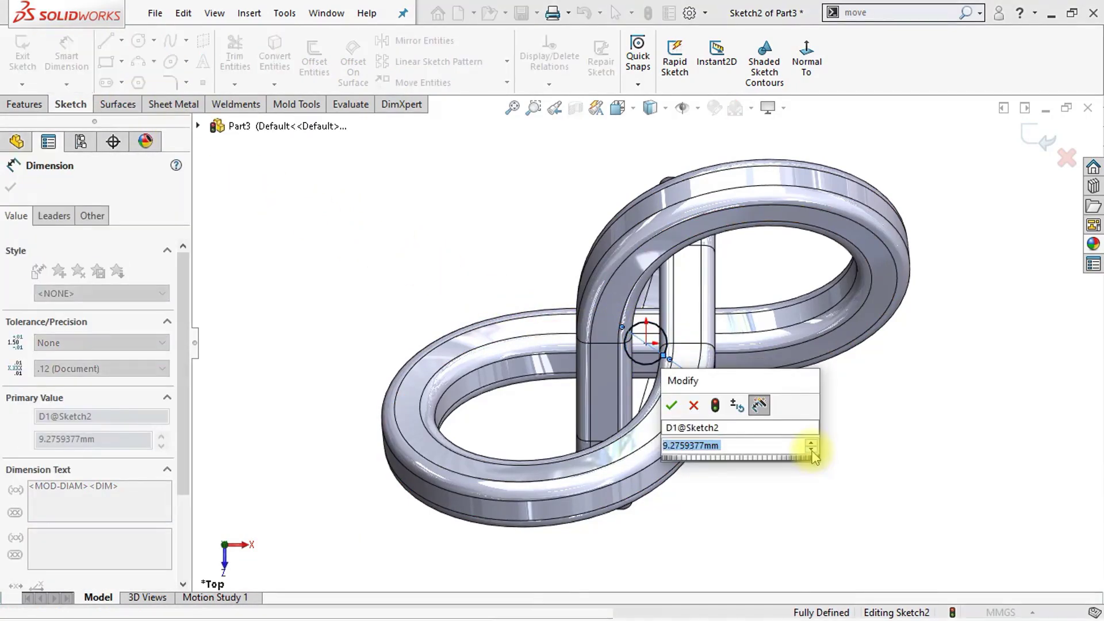
pyautogui.press('Return')
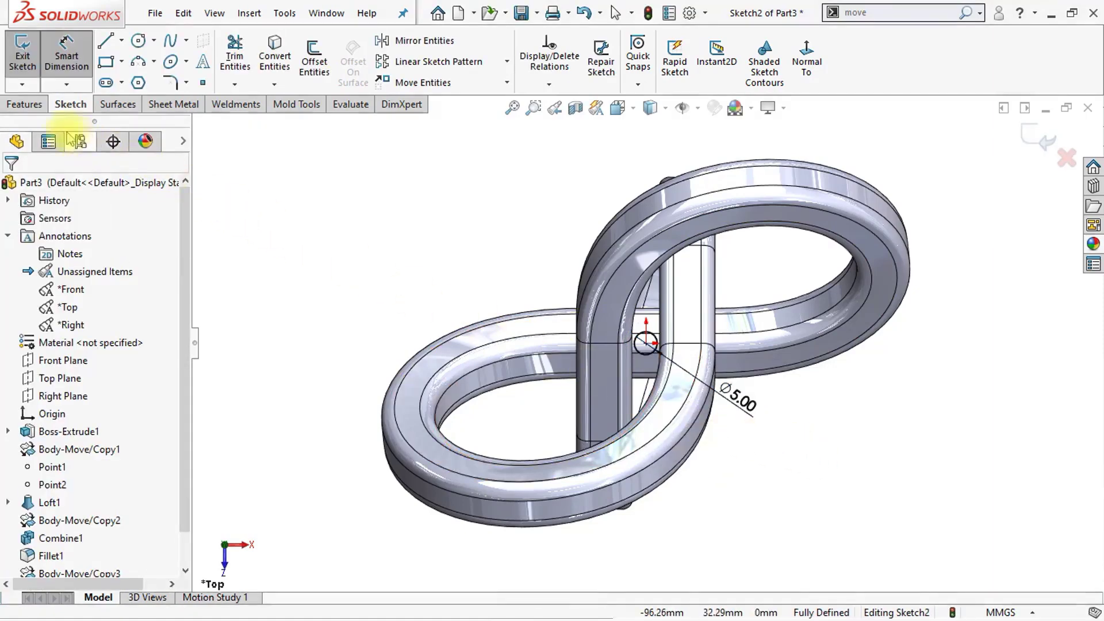
# - Start a Boss-Extrude of the 5 mm circle from an 80 mm offset, reversed so it starts below the knot
pyautogui.click(26, 104)
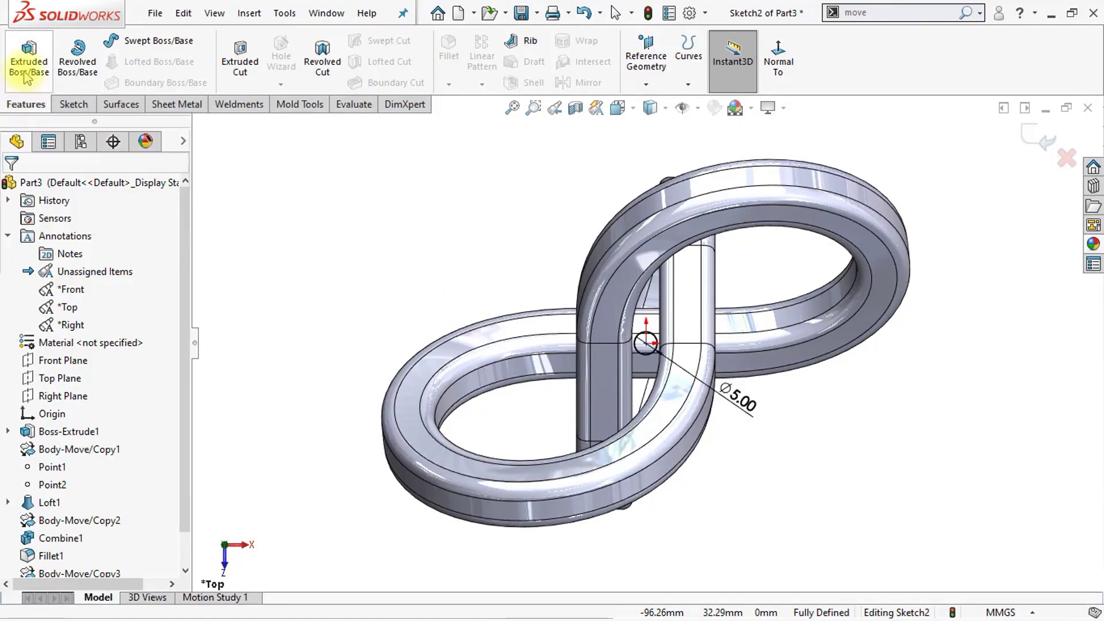
pyautogui.click(35, 81)
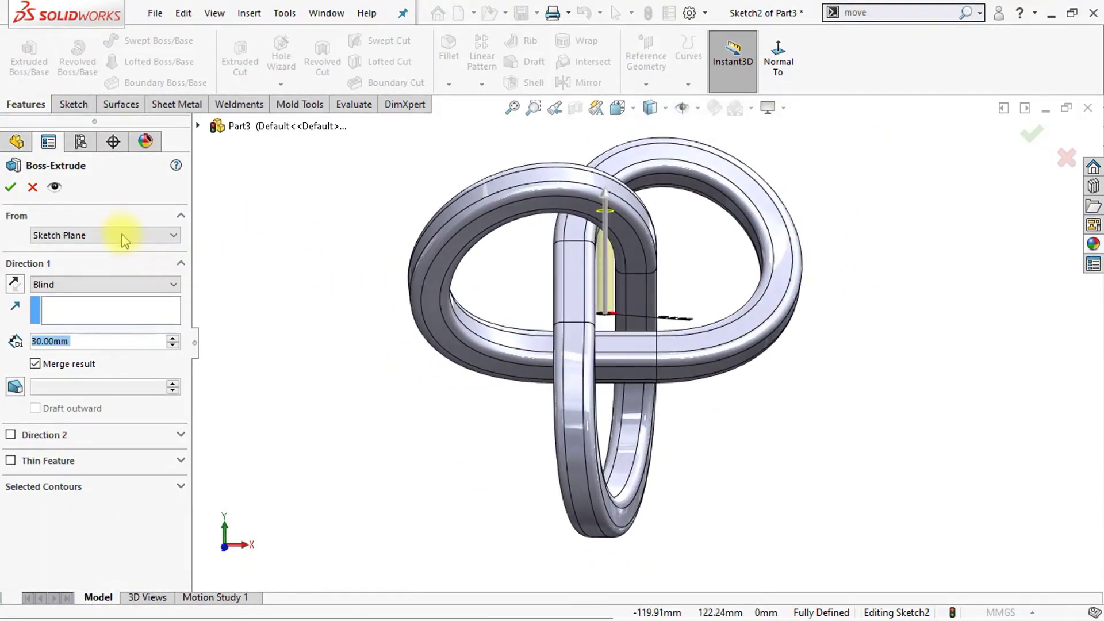
pyautogui.click(148, 235)
pyautogui.click(88, 282)
pyautogui.doubleClick(32, 260)
pyautogui.write('8')
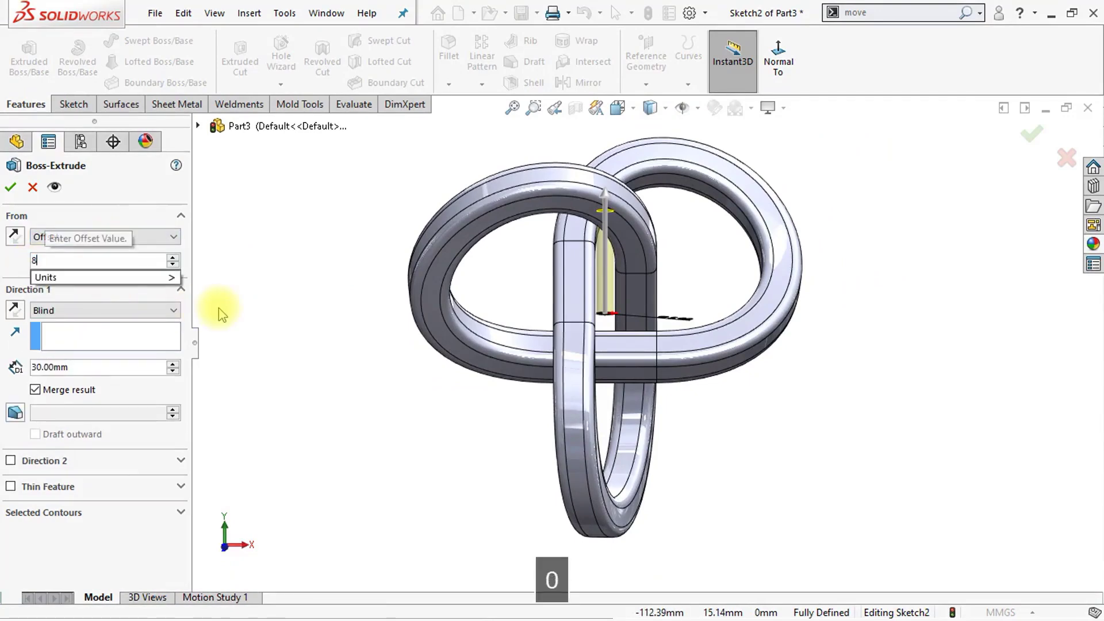
pyautogui.write('0')
pyautogui.press('Return')
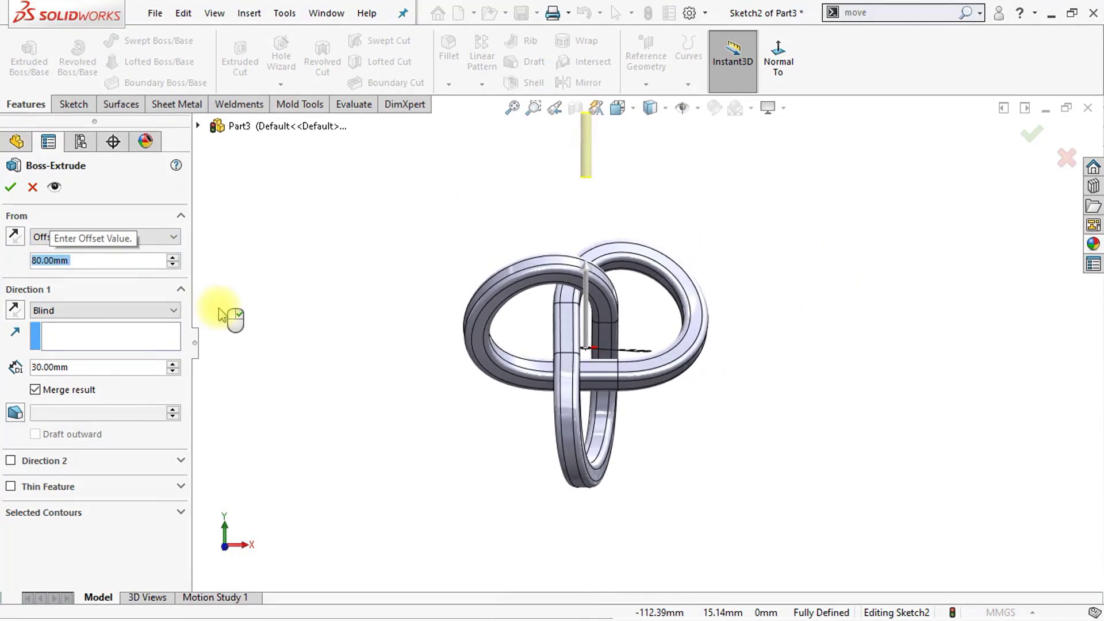
pyautogui.hotkey('shift', 'z')
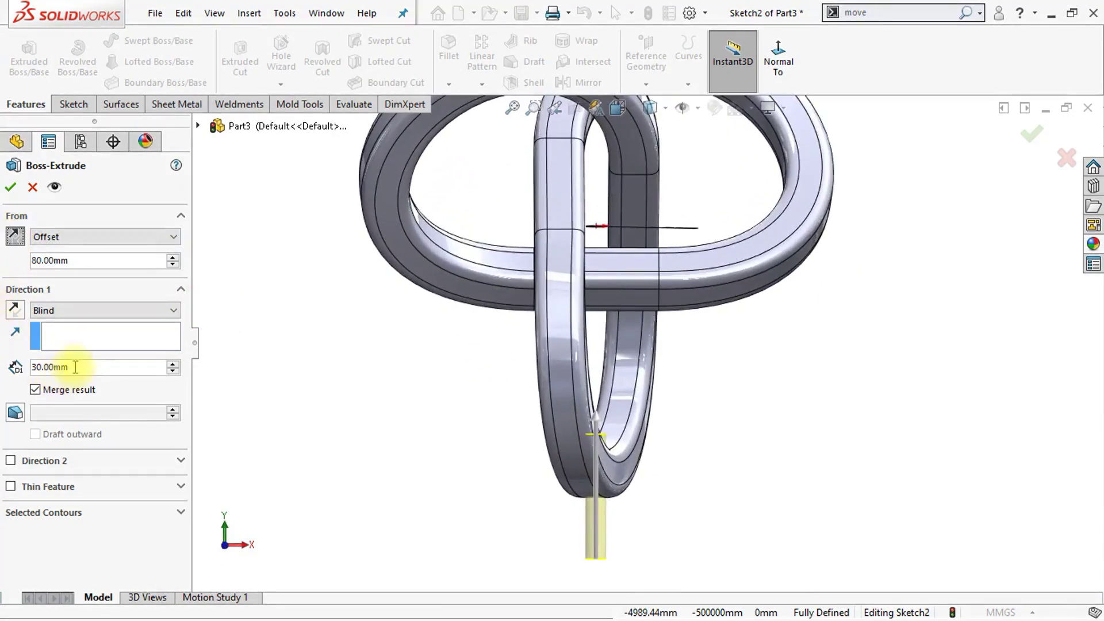
# - Set the blind depth of the rod extrusion to 20 mm and orbit the view to check it against the knot
pyautogui.write('20')
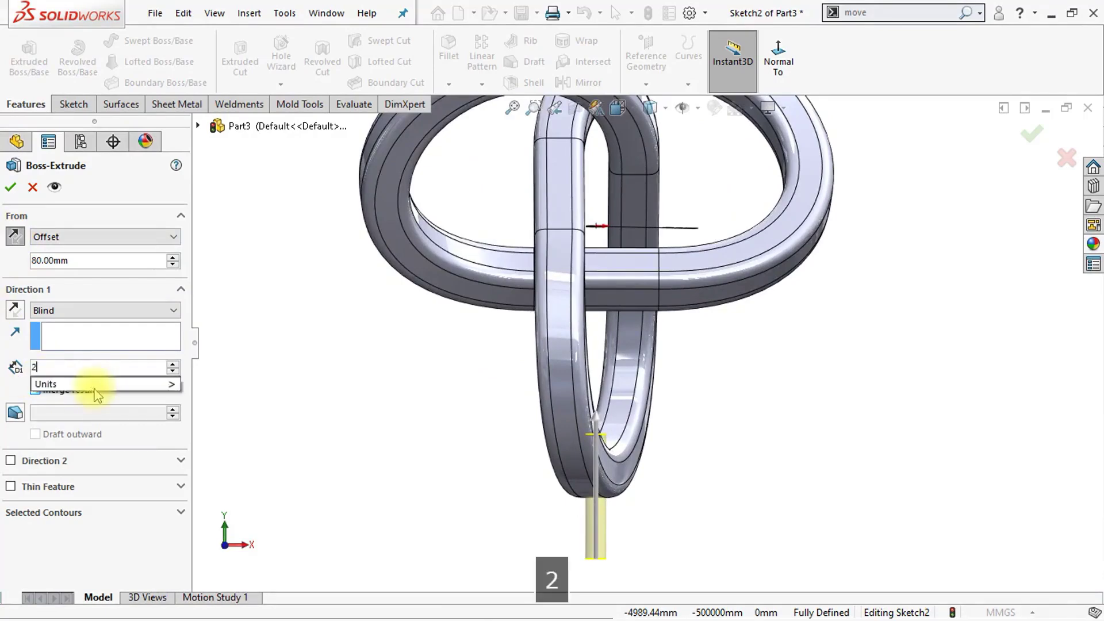
pyautogui.press('Return')
pyautogui.press('Left')
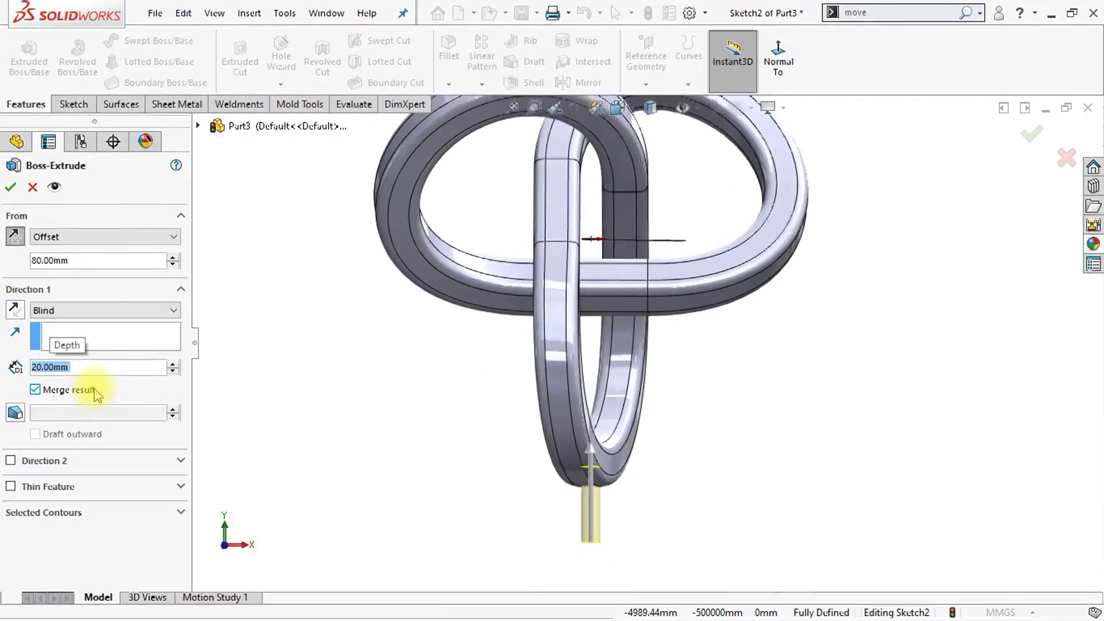
pyautogui.press('Left')
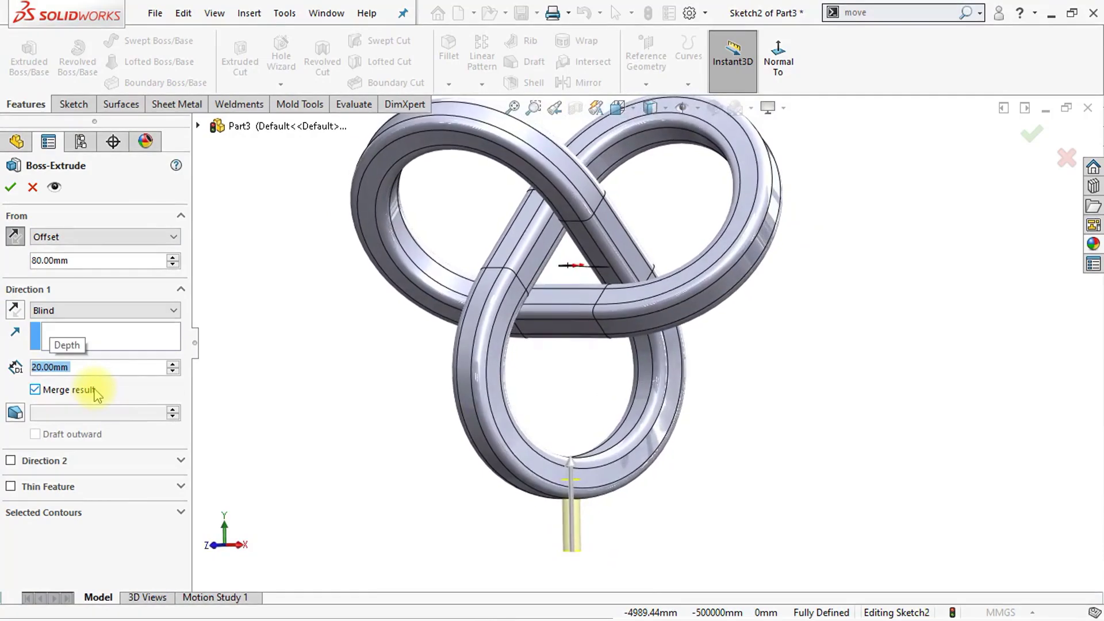
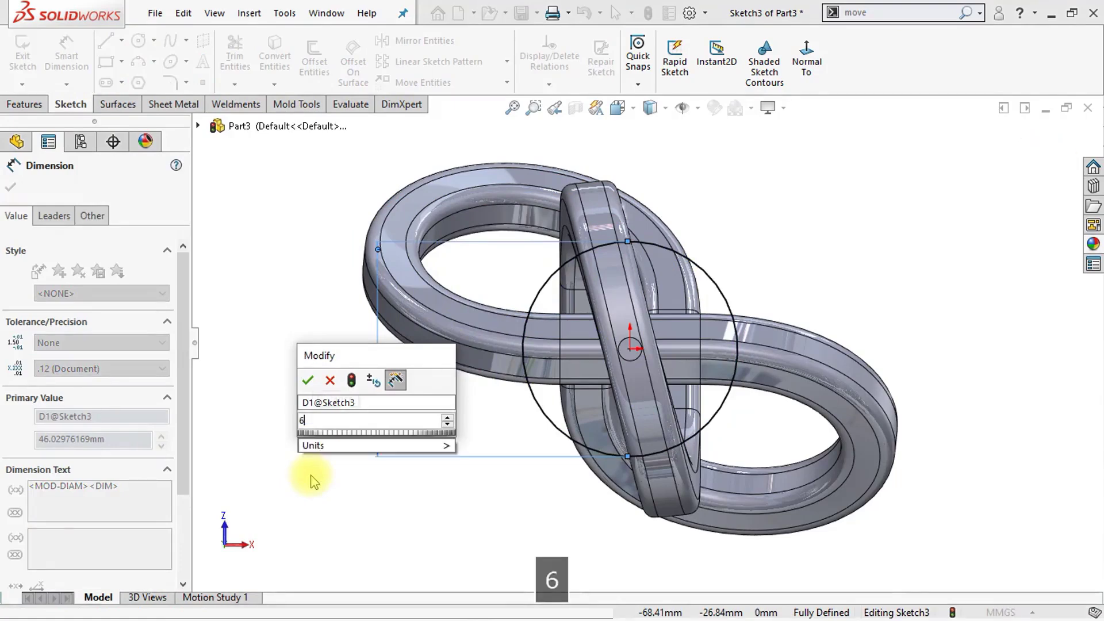
# - Set the diameter of the large base circle around the rod to 60 mm
pyautogui.press('Return')
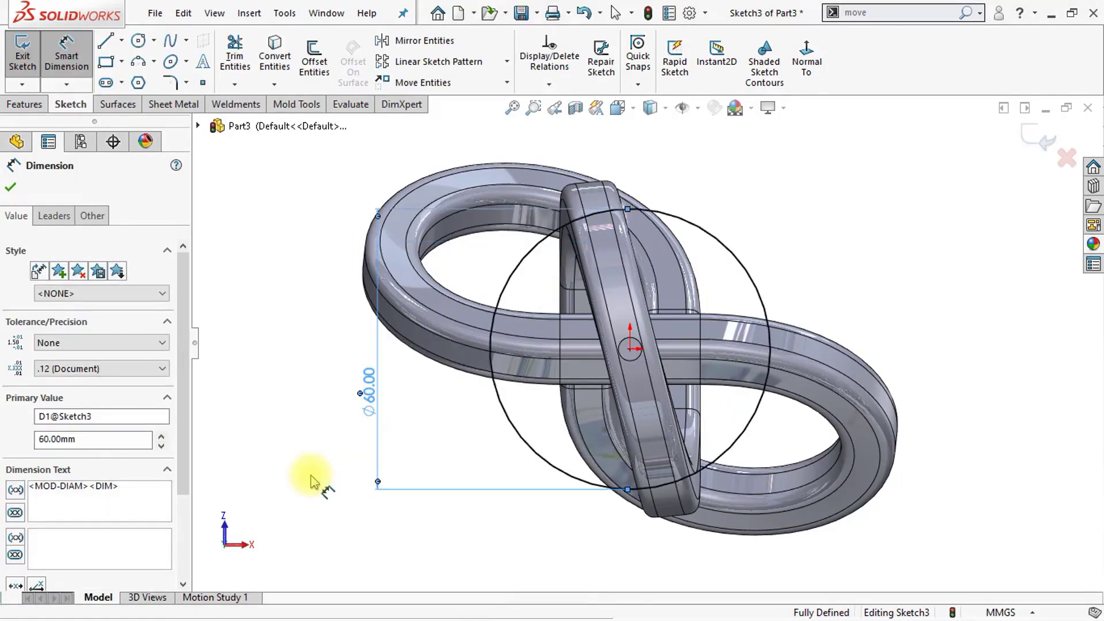
pyautogui.click(313, 465)
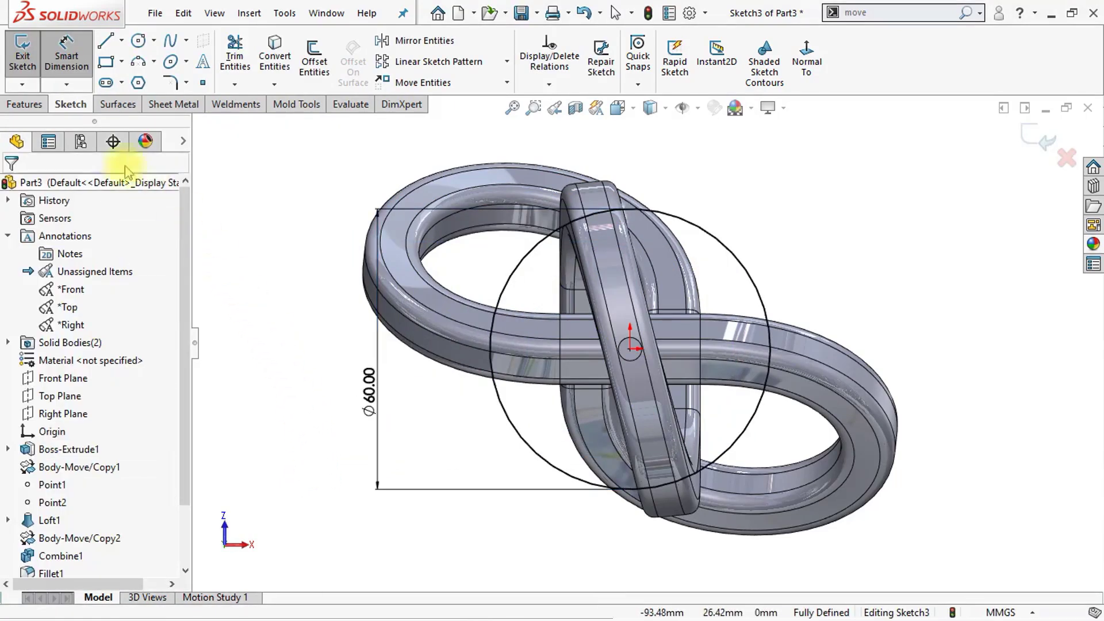
# - Extrude the 60 mm base circle 5 mm downward, limiting the feature scope to the rod body so it merges only with the rod
pyautogui.click(38, 110)
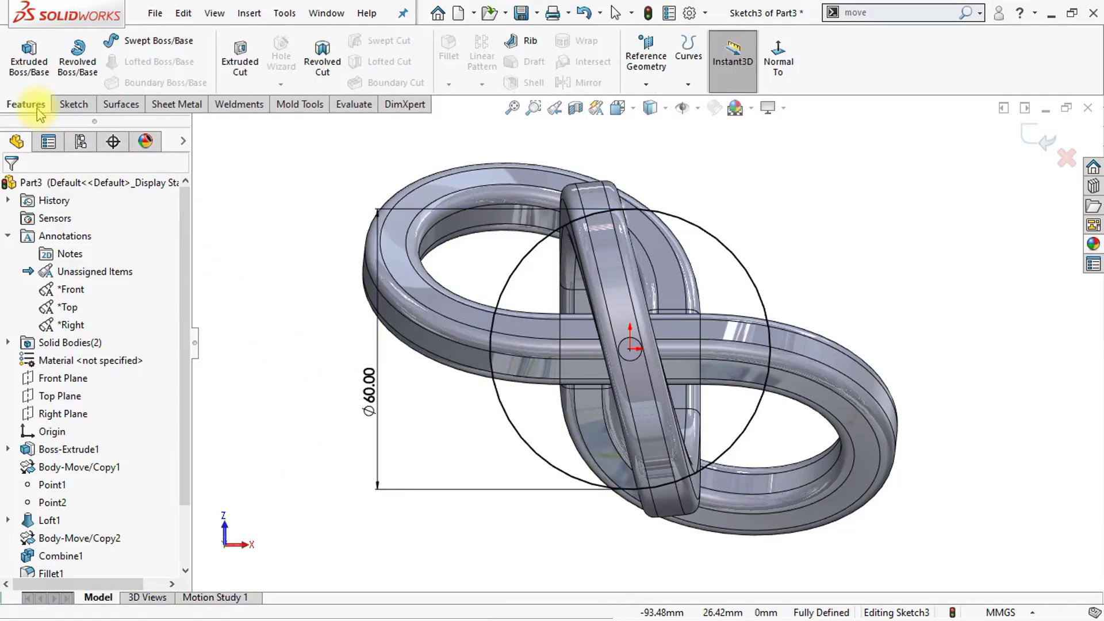
pyautogui.click(26, 75)
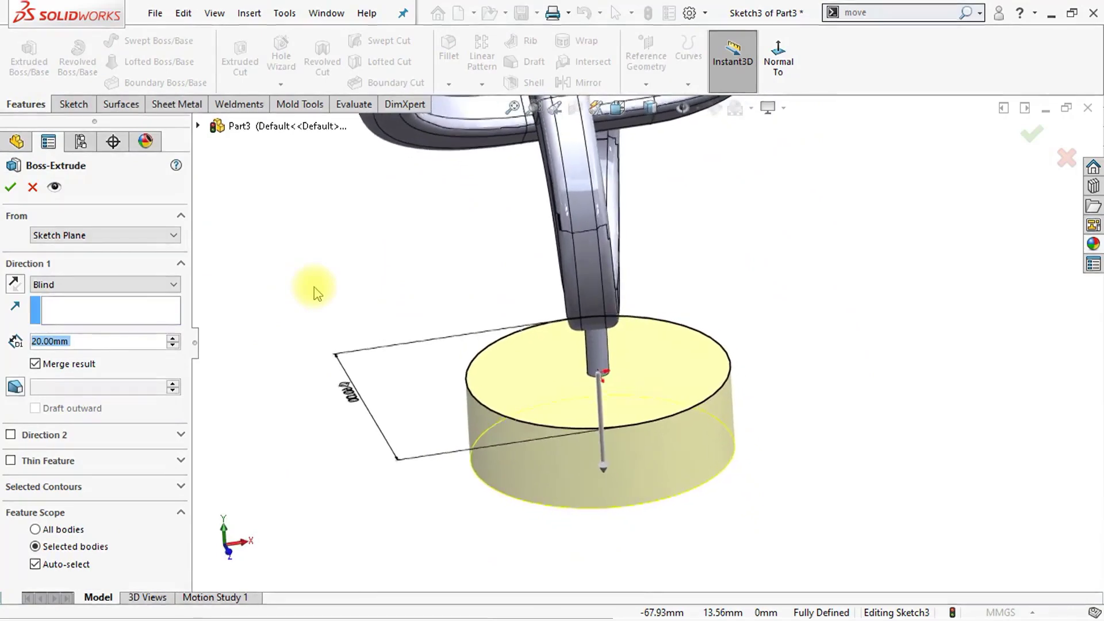
pyautogui.write('5')
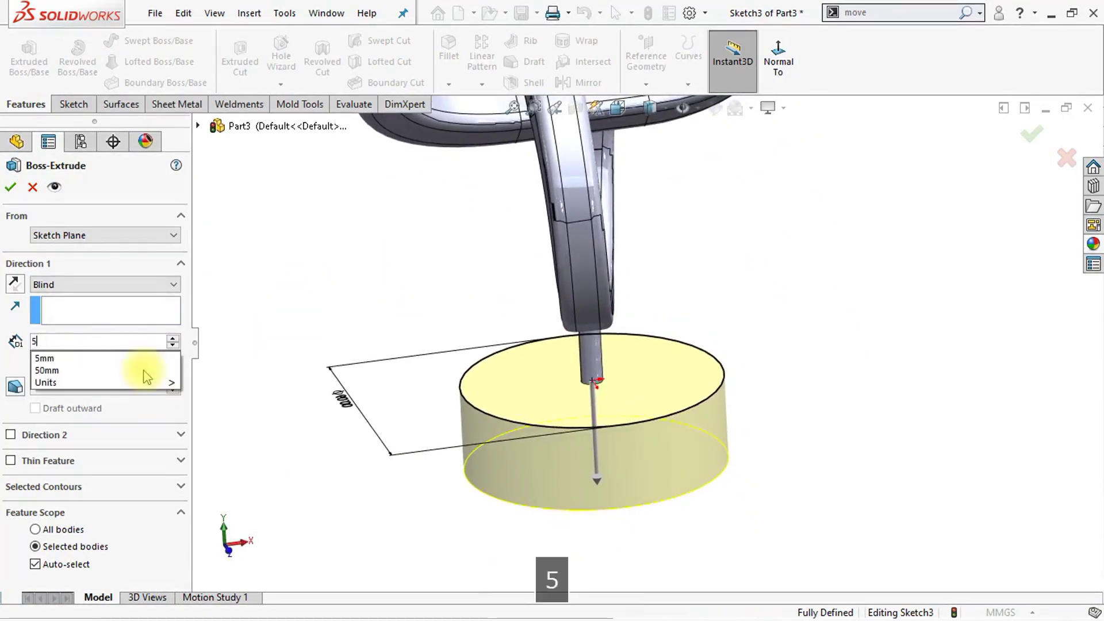
pyautogui.press('Return')
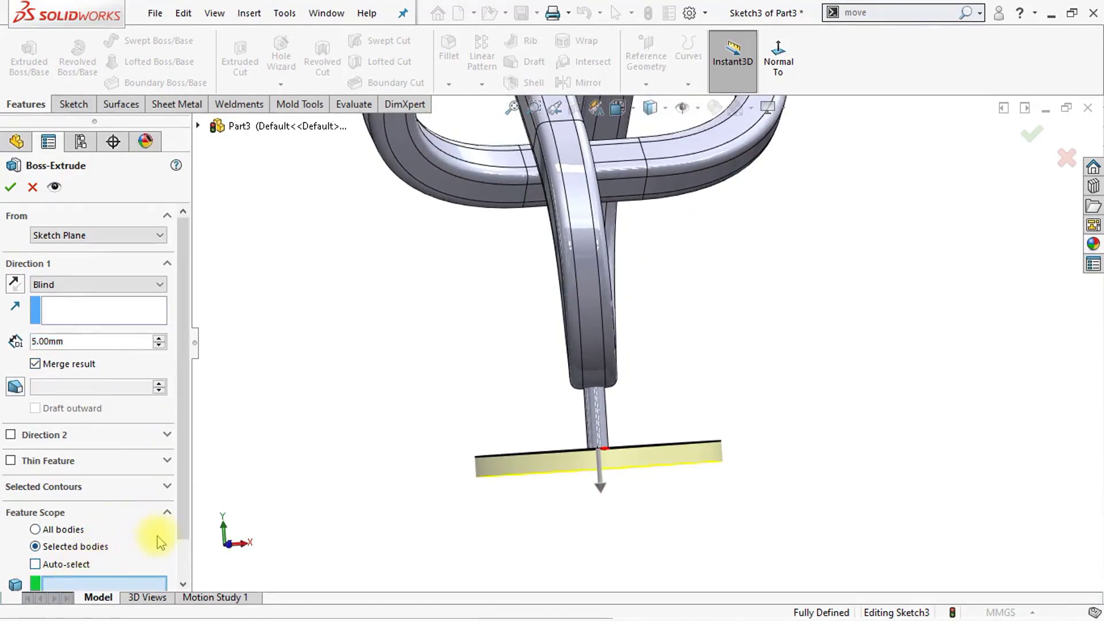
pyautogui.moveTo(178, 517); pyautogui.dragTo(179, 562)
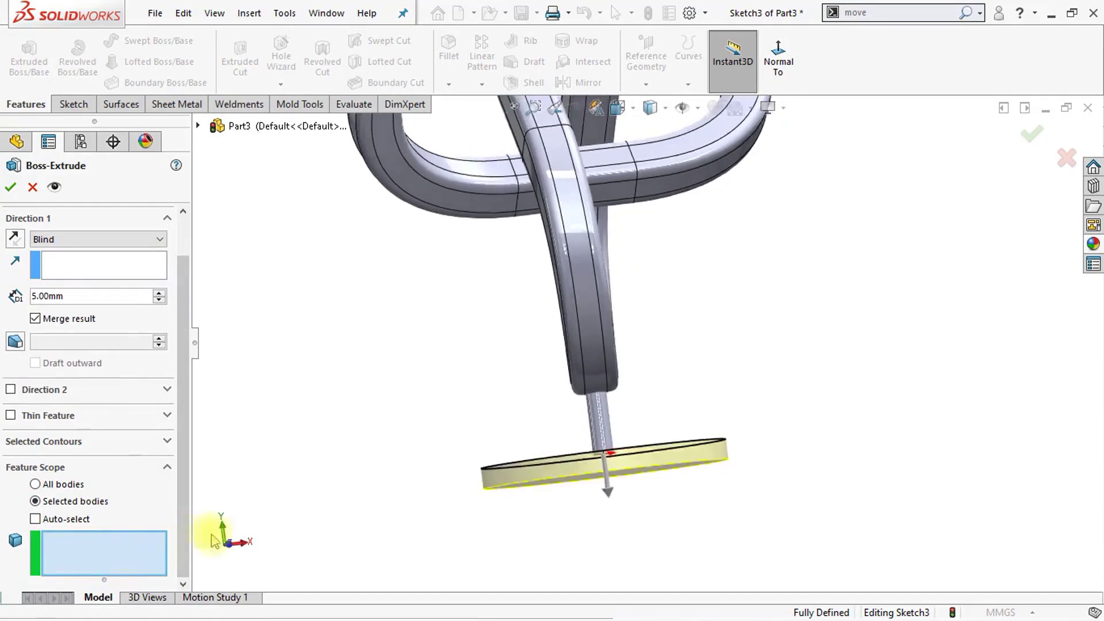
pyautogui.click(599, 430)
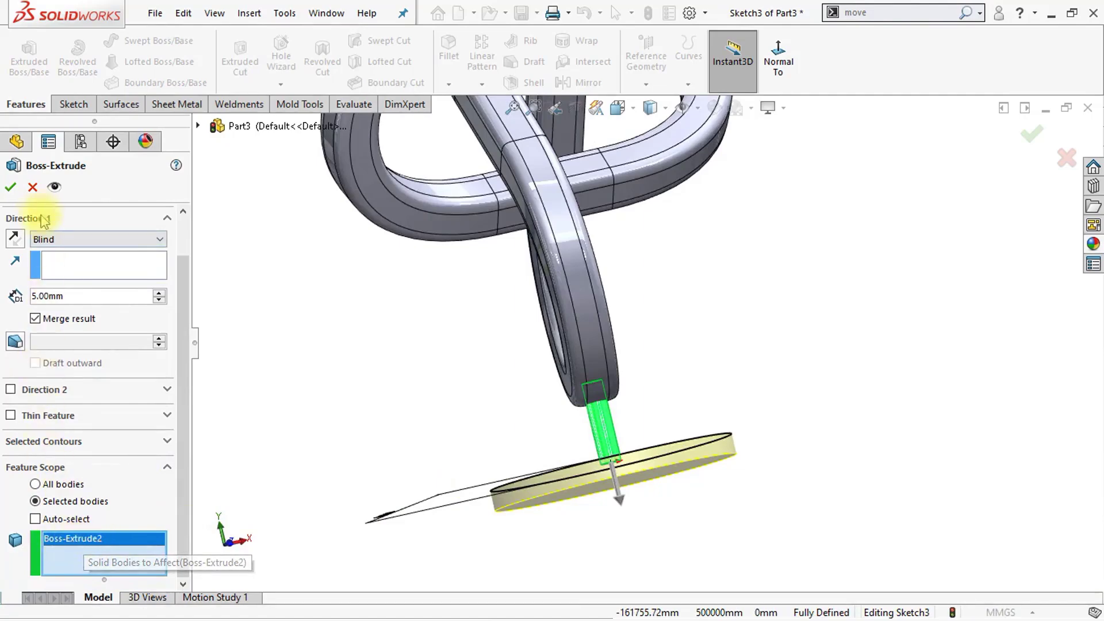
pyautogui.click(10, 188)
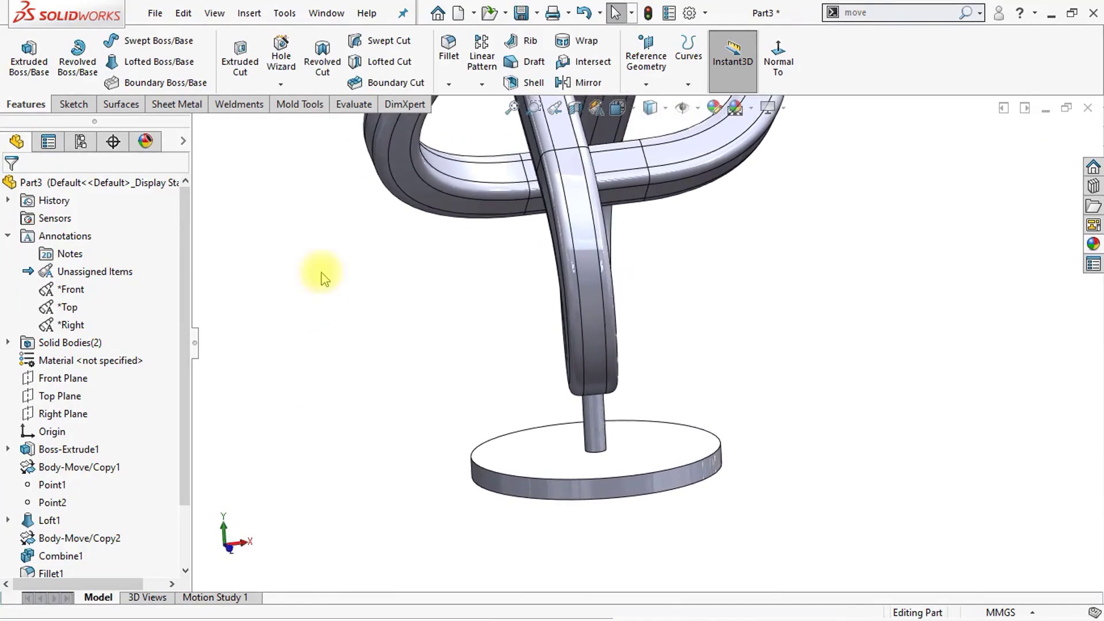
# - Apply an asymmetric fillet to the edge where the rod meets the base, with distances of 25 mm along the base and 15 mm up the rod
pyautogui.click(452, 62)
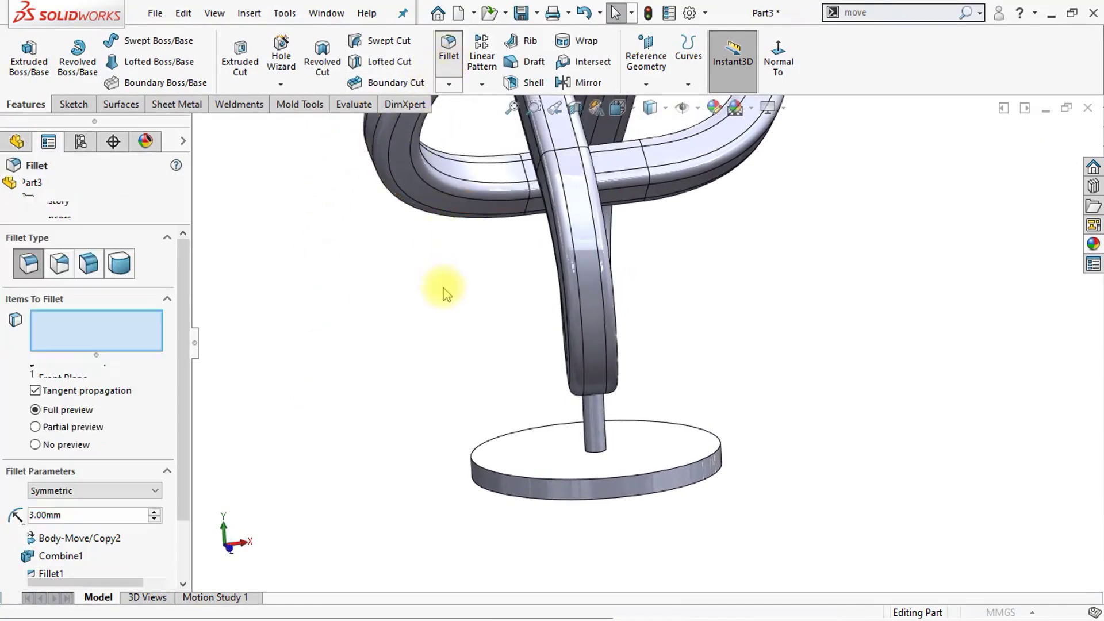
pyautogui.click(590, 448)
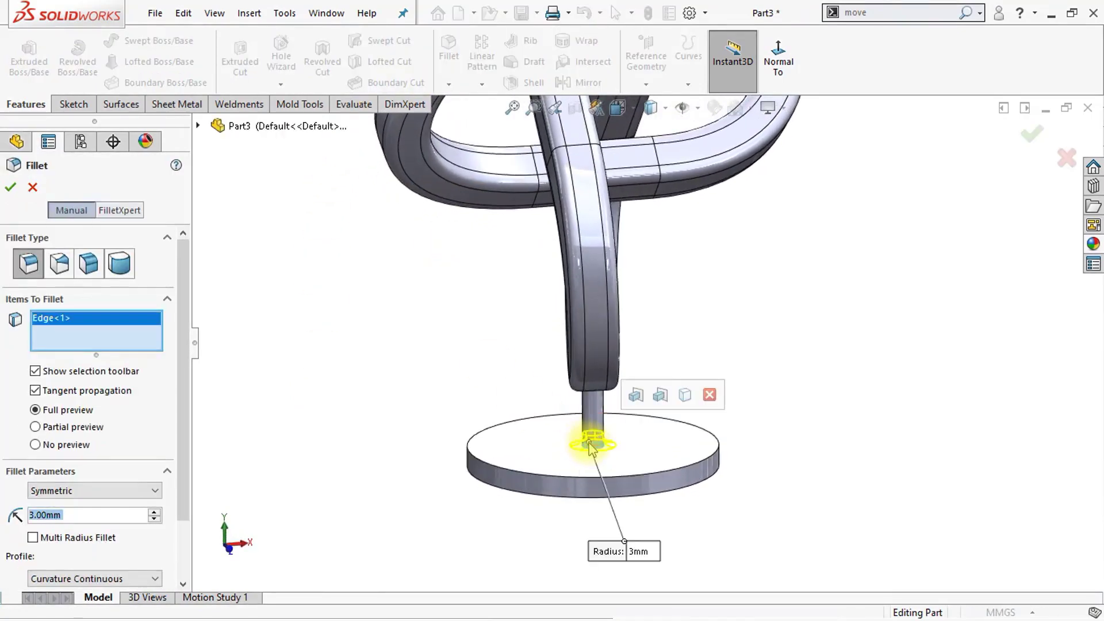
pyautogui.click(153, 493)
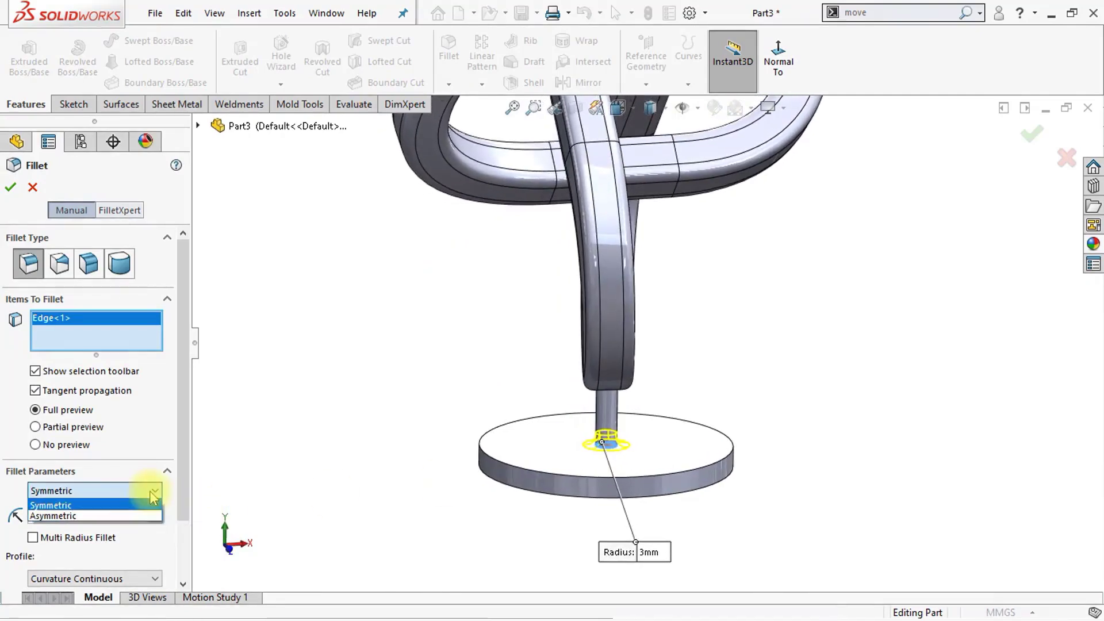
pyautogui.click(146, 515)
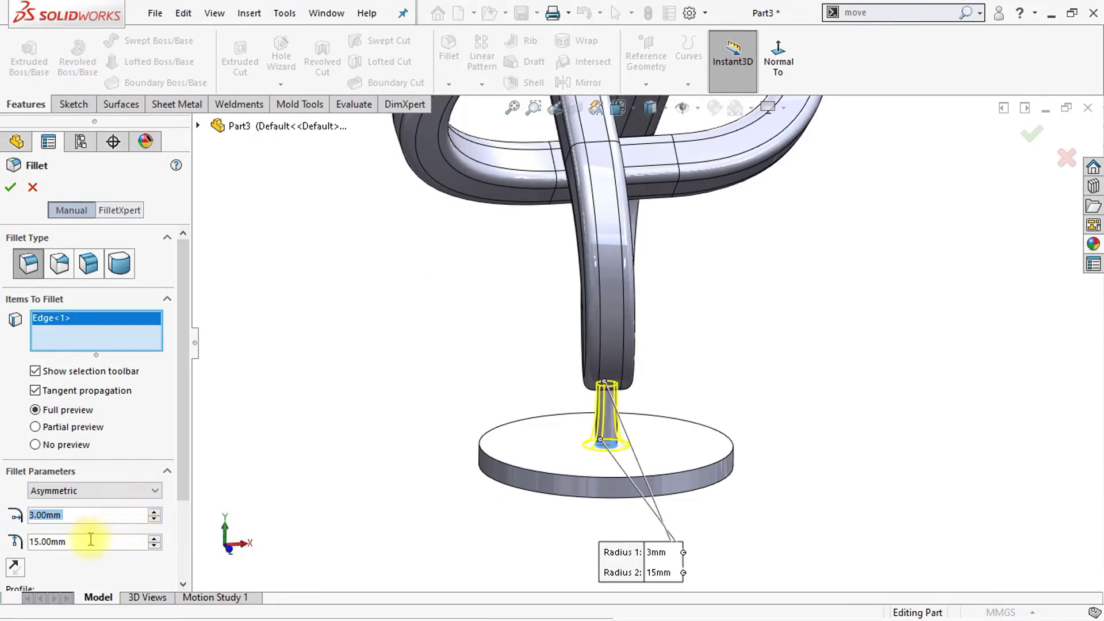
pyautogui.click(91, 539)
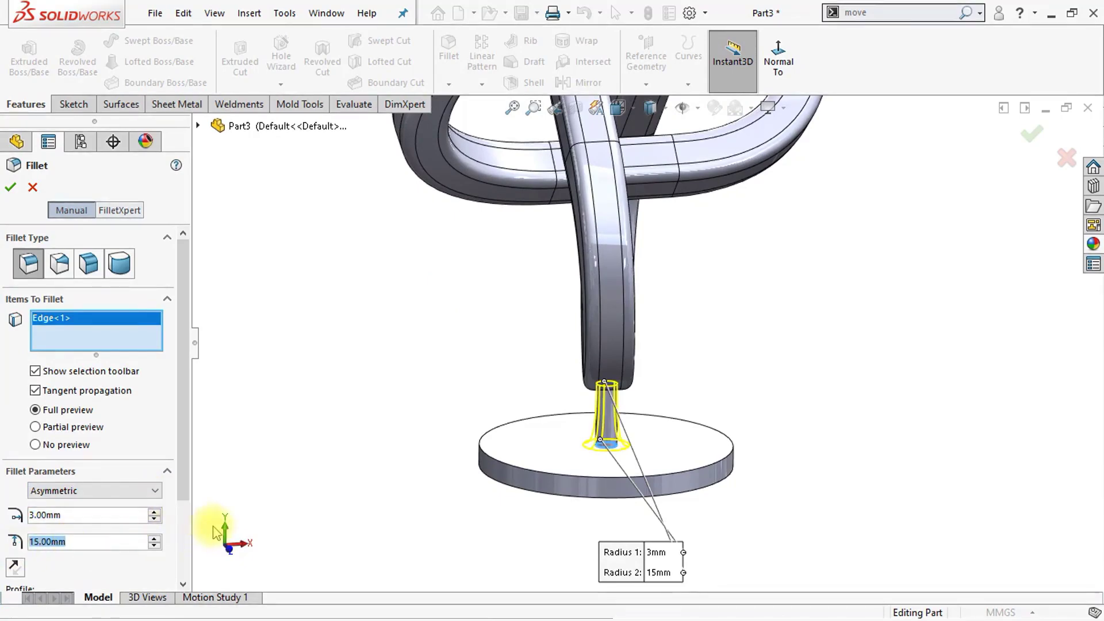
pyautogui.write('15')
pyautogui.press('Return')
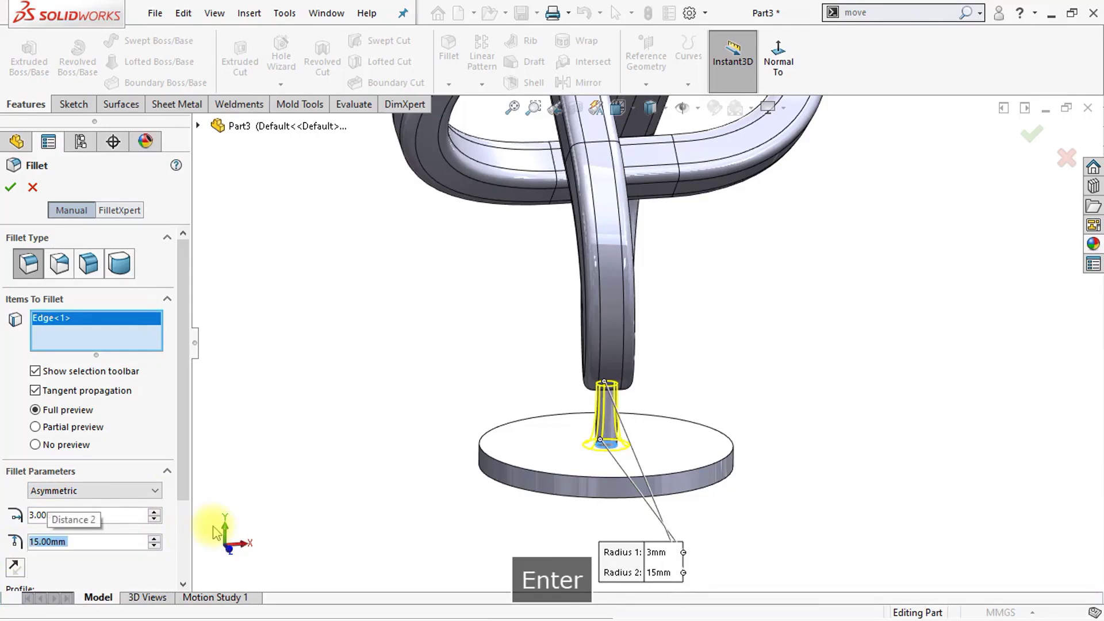
pyautogui.click(63, 514)
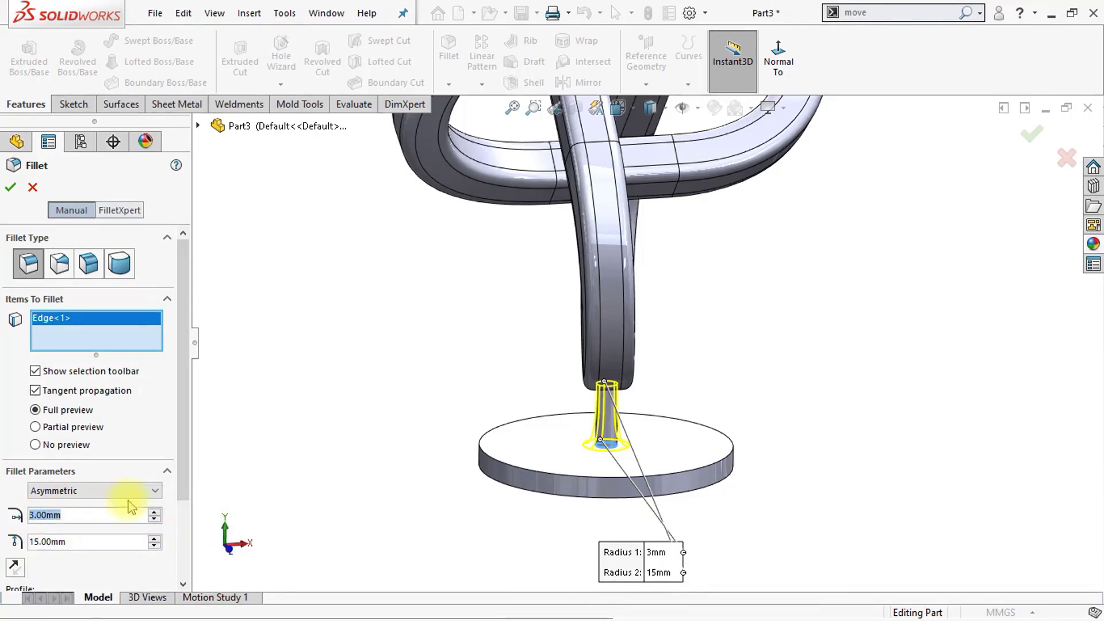
pyautogui.write('25')
pyautogui.press('Return')
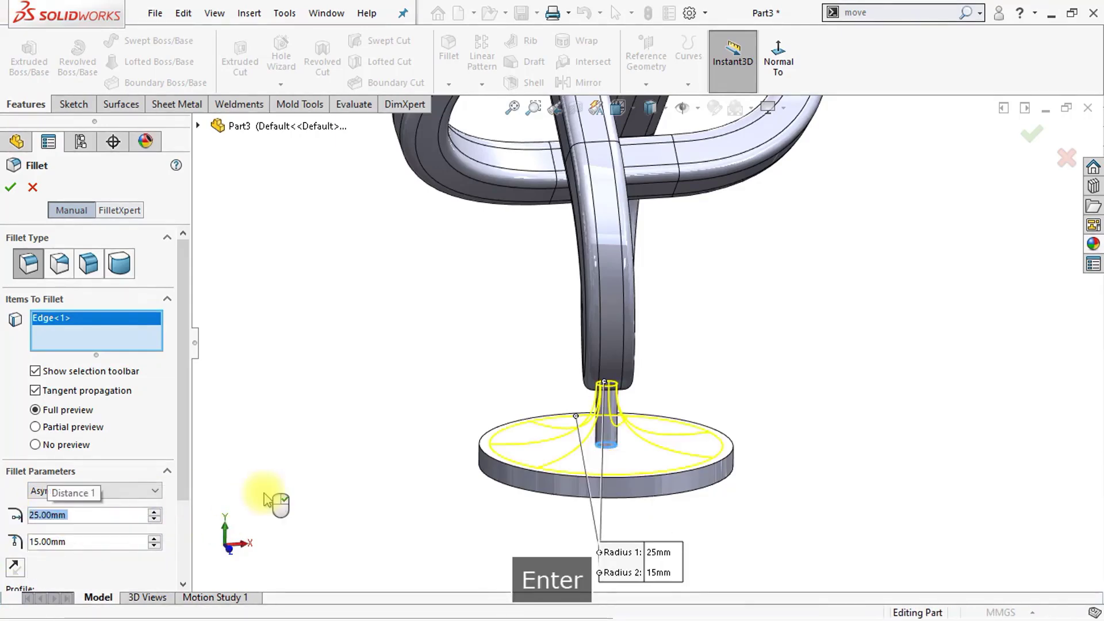
pyautogui.scroll(-3, 171, 377)
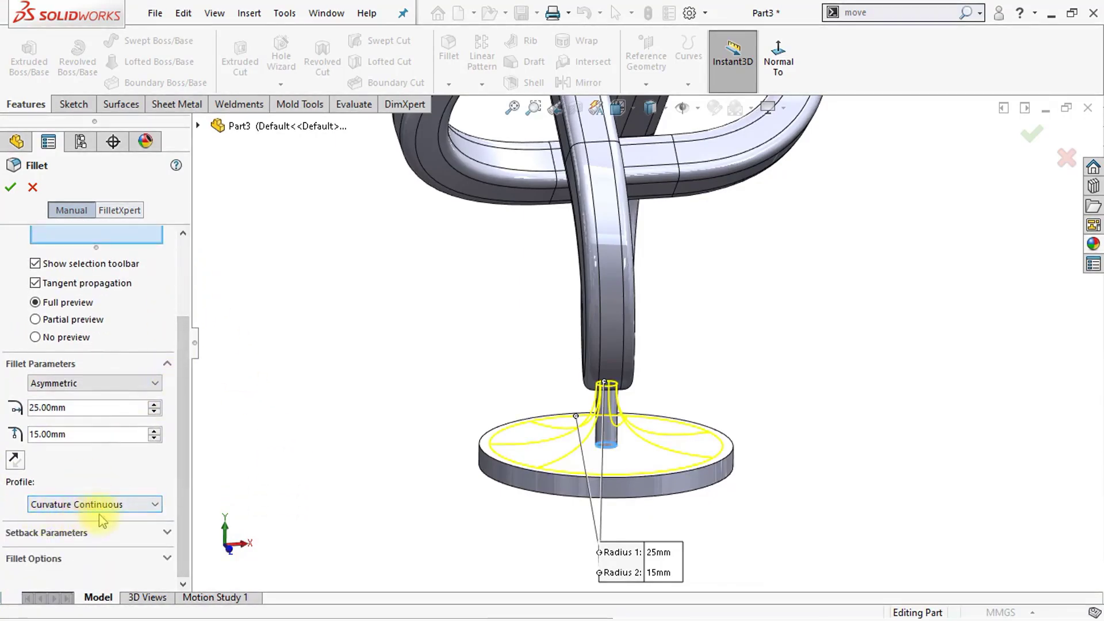
pyautogui.click(13, 189)
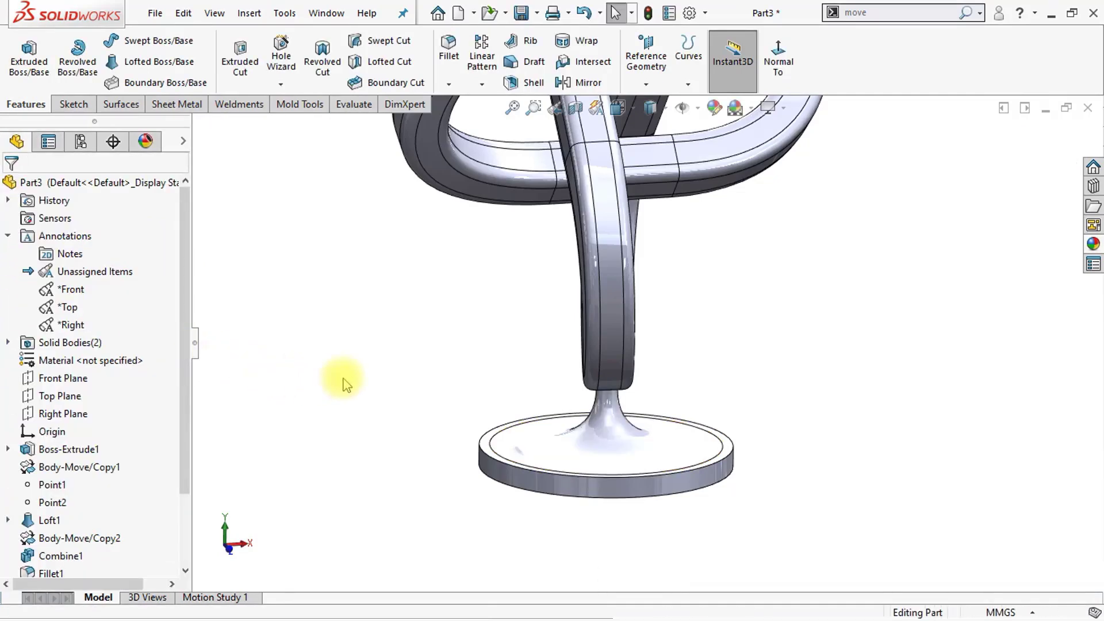
# - Round both rims of the base disc with a symmetric 1.5 mm fillet on its outer side face
pyautogui.click(448, 49)
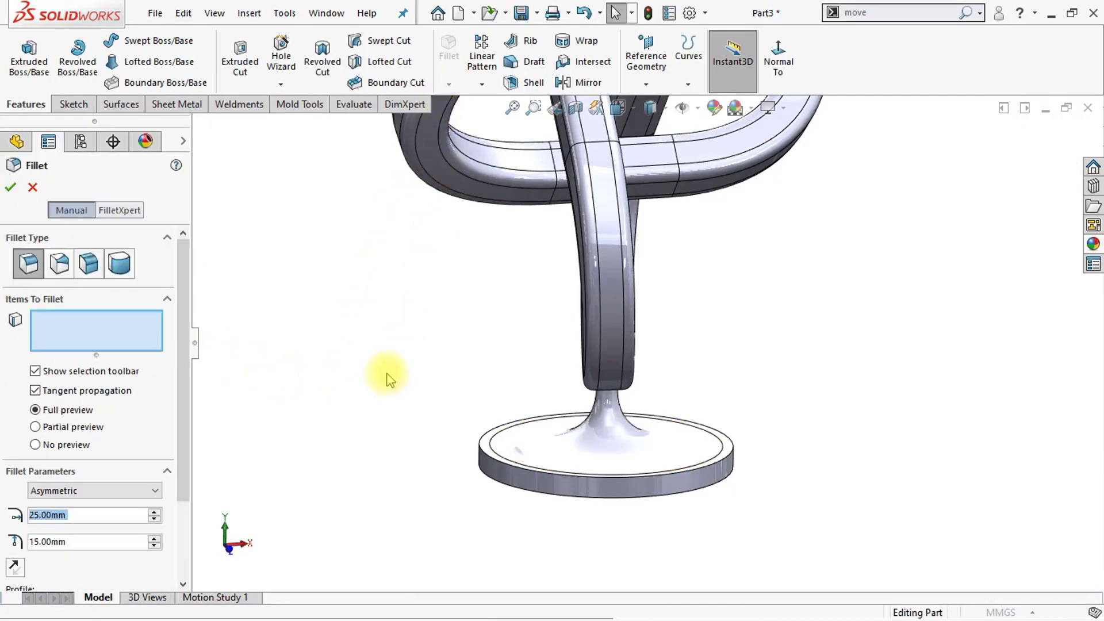
pyautogui.click(101, 492)
pyautogui.click(73, 502)
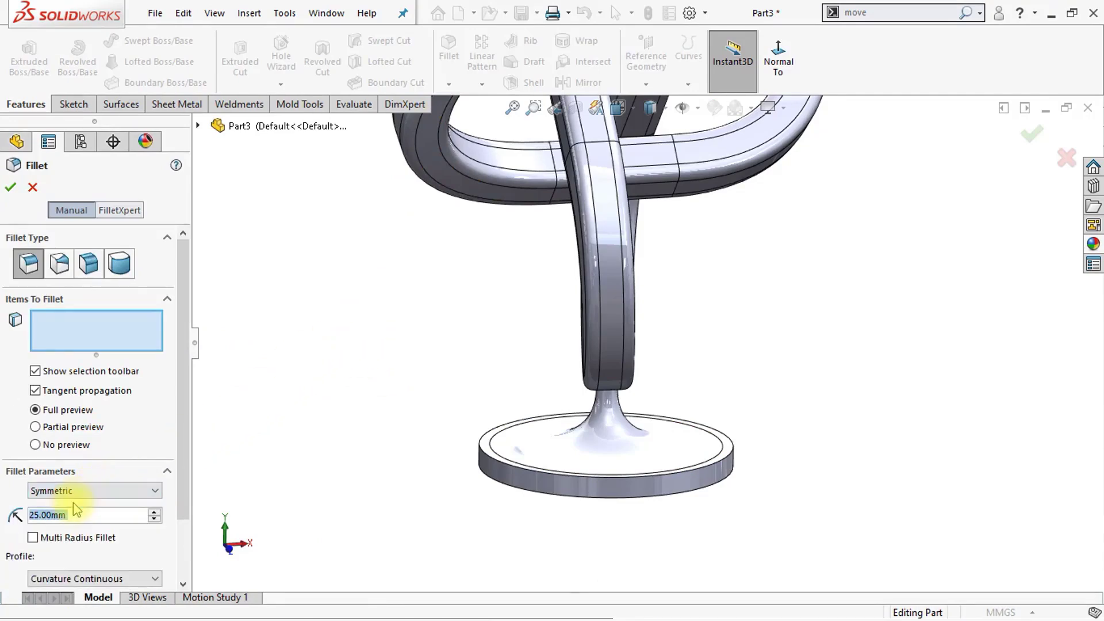
pyautogui.write('1.5')
pyautogui.press('Return')
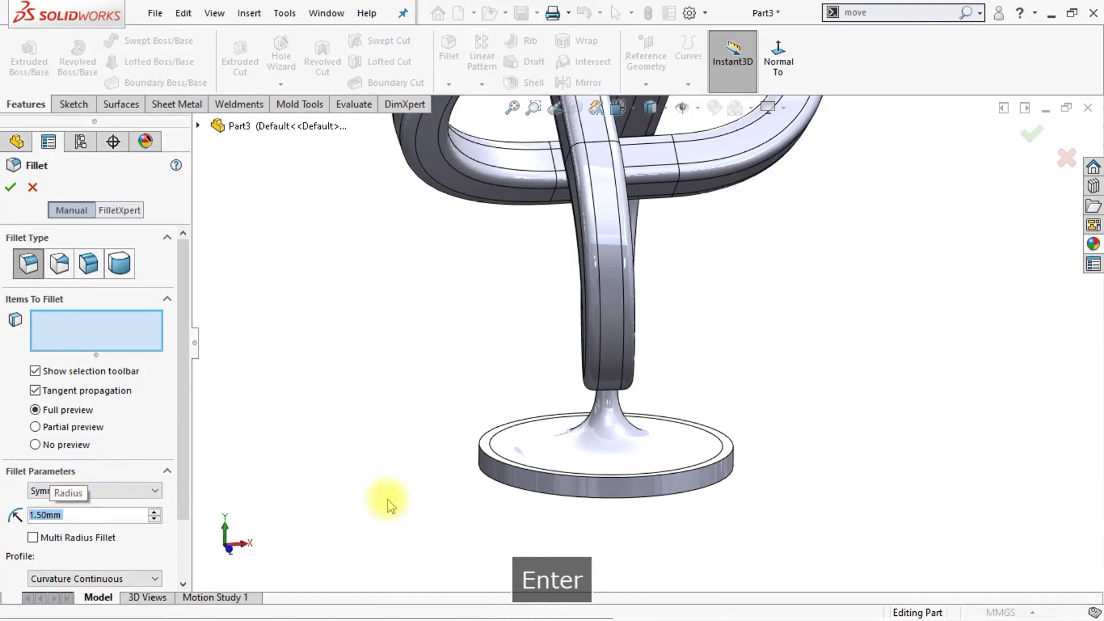
pyautogui.click(496, 476)
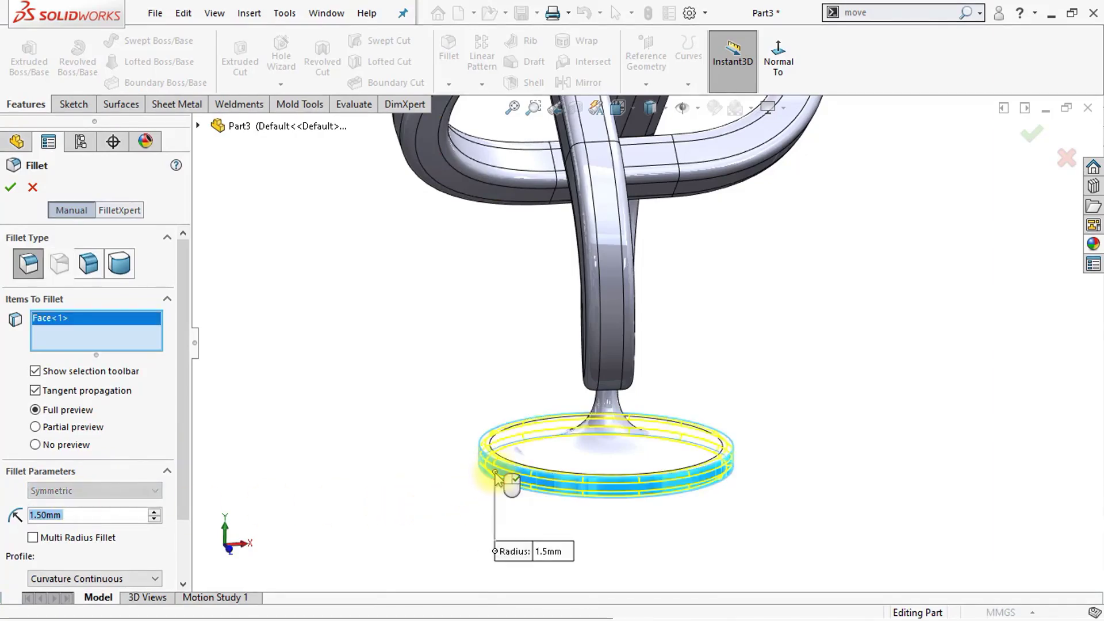
pyautogui.click(11, 188)
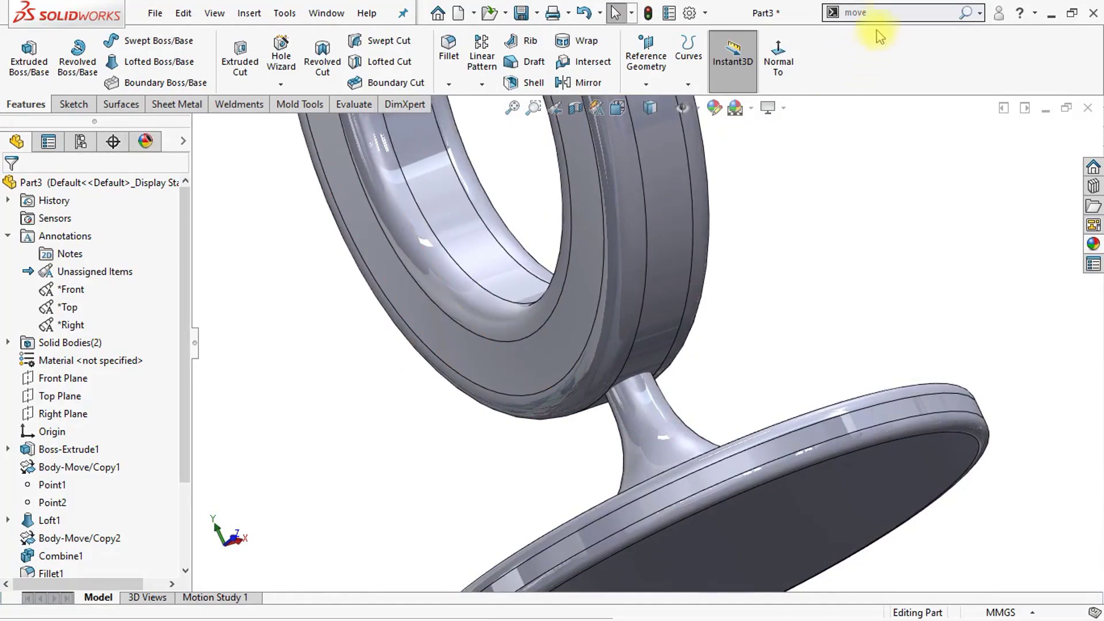
# - Find the Indent command and cut the stand's shape out of the knot, using the knot as target body and the stand as tool body
pyautogui.click(874, 12)
pyautogui.write('i')
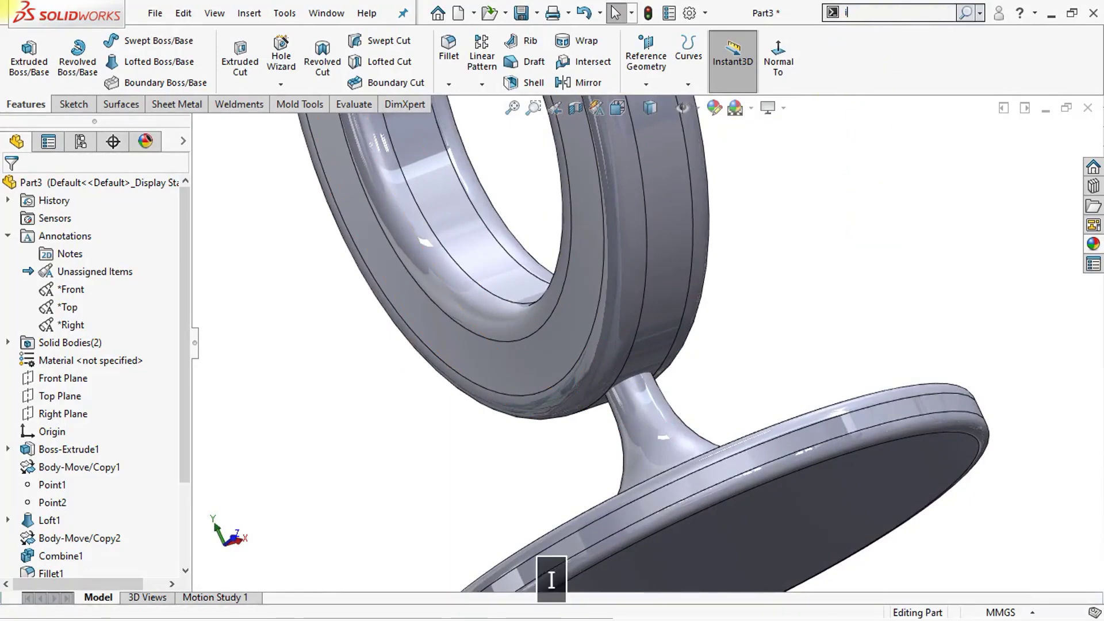
pyautogui.write('ndent')
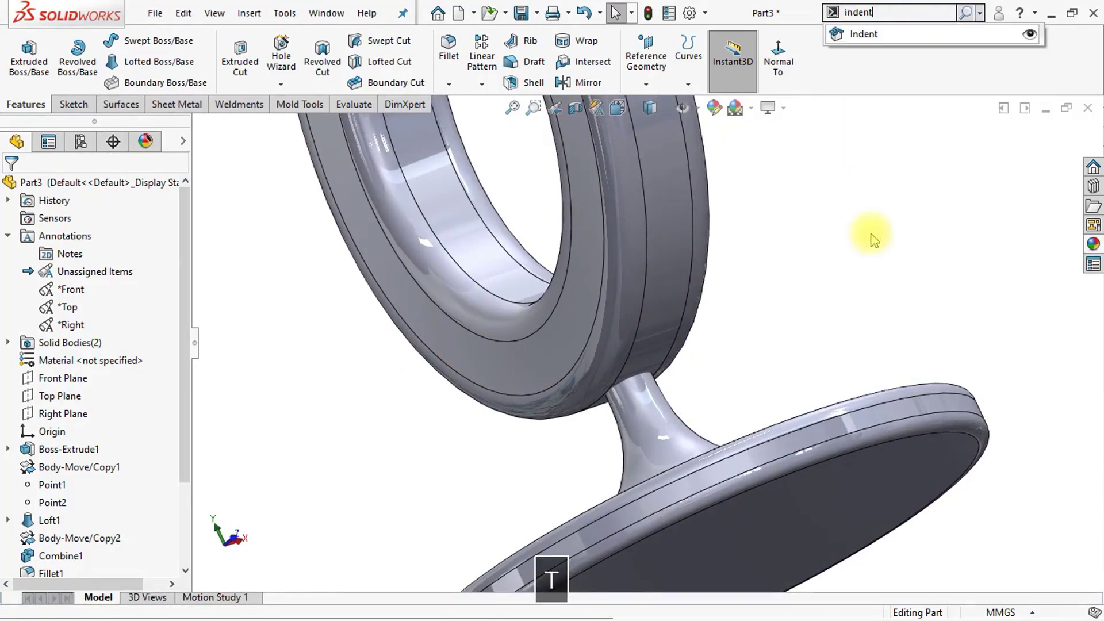
pyautogui.click(860, 34)
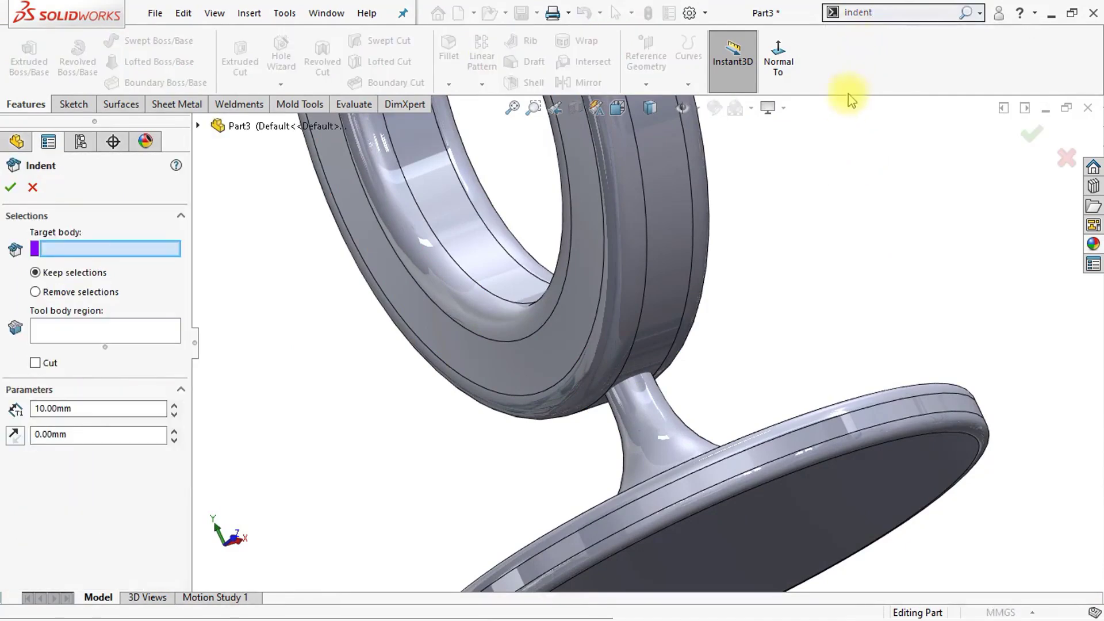
pyautogui.click(670, 261)
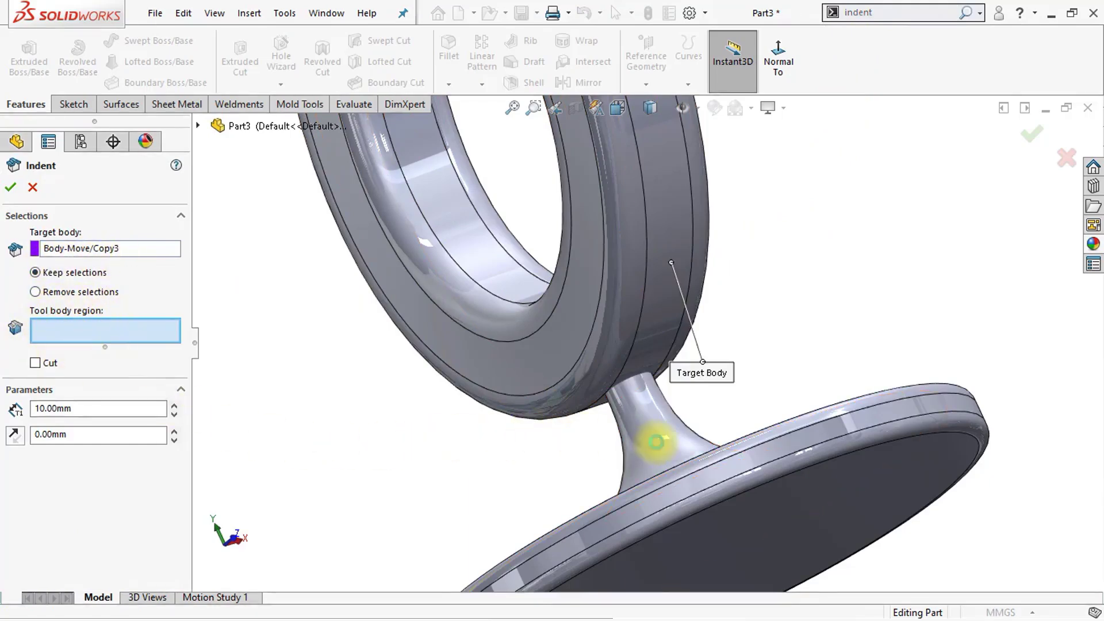
pyautogui.click(656, 442)
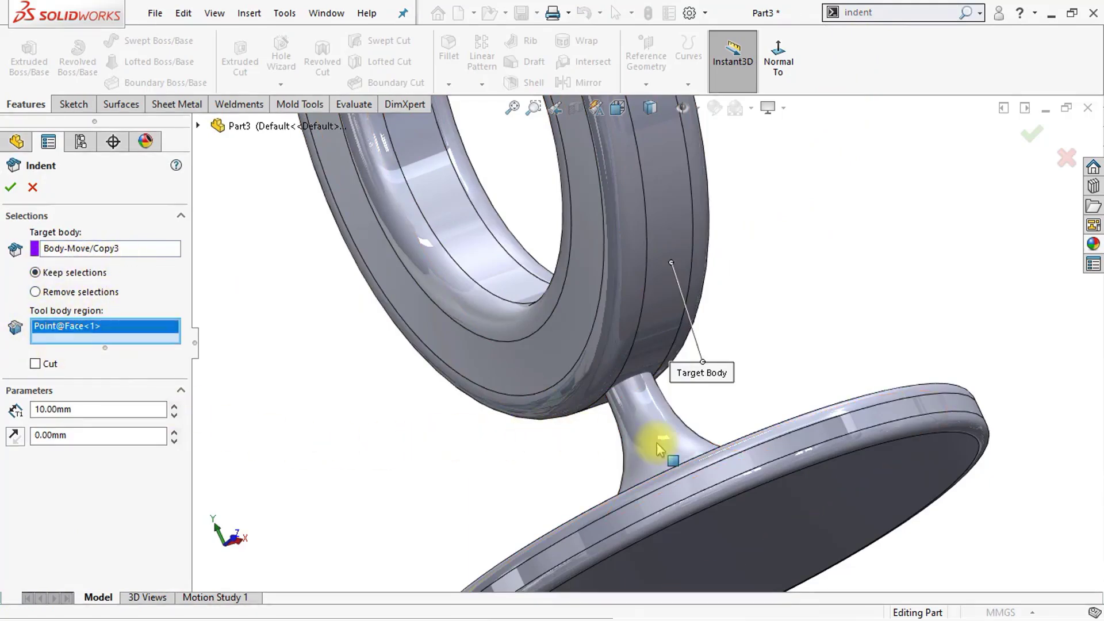
pyautogui.click(36, 364)
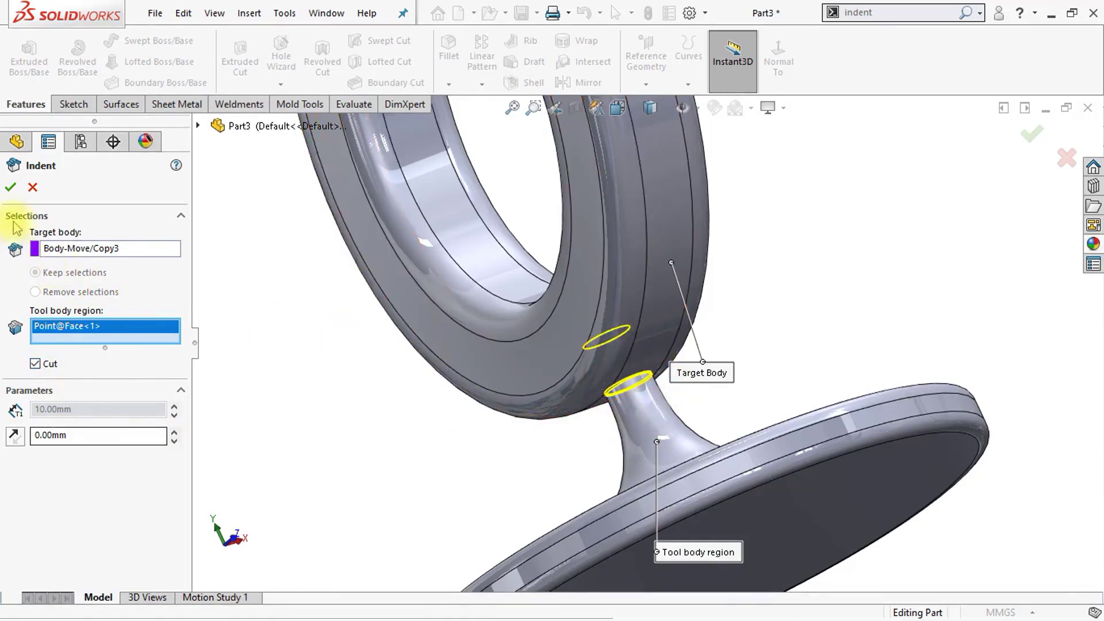
pyautogui.click(11, 191)
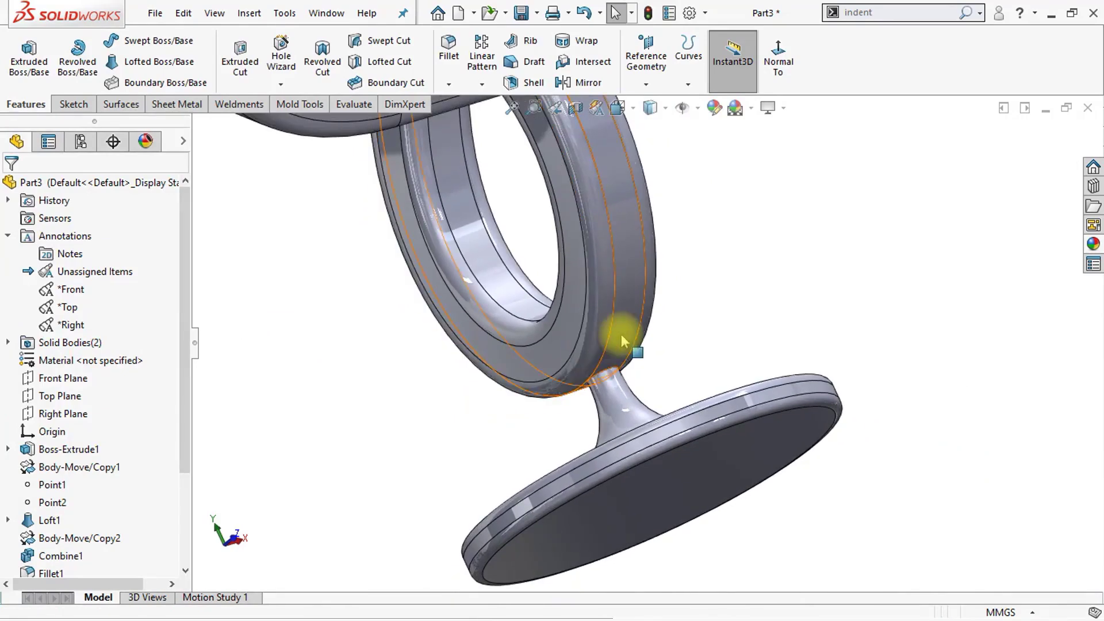
# - Isolate the knot body to examine the rod hole cut into it, and exit the isolated view
pyautogui.rightClick(623, 367)
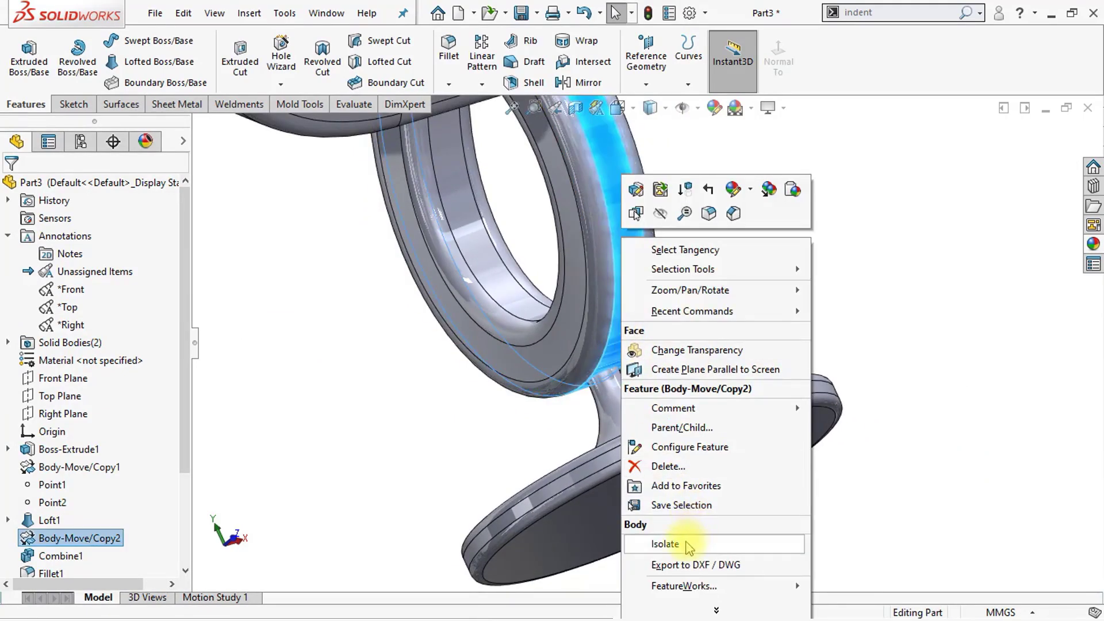
pyautogui.click(665, 544)
pyautogui.scroll(3, 702, 506)
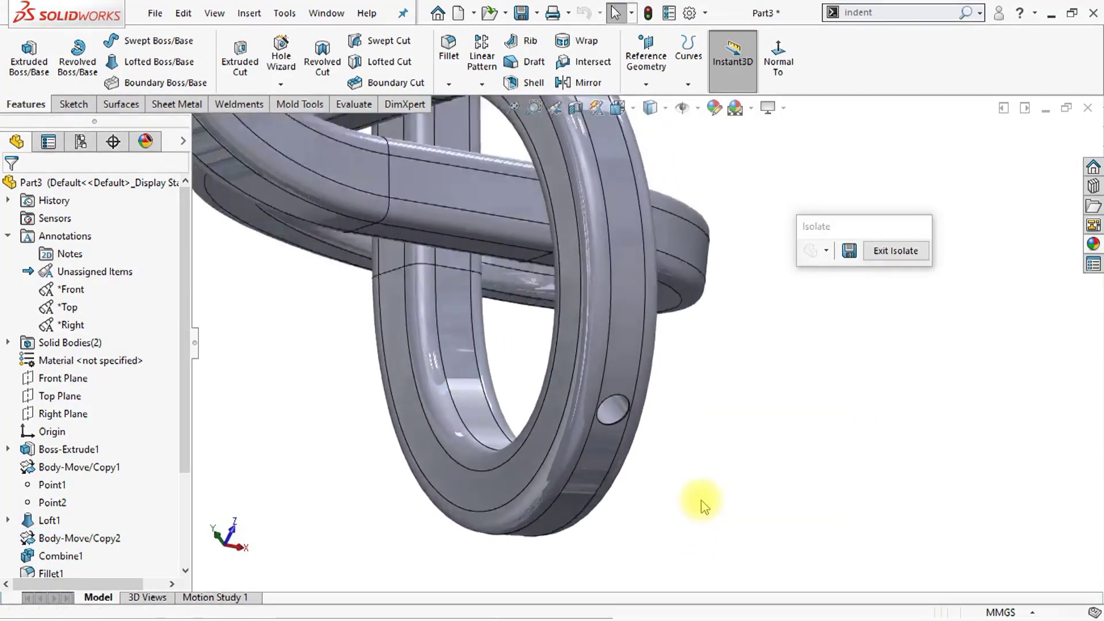
pyautogui.scroll(-3, 702, 506)
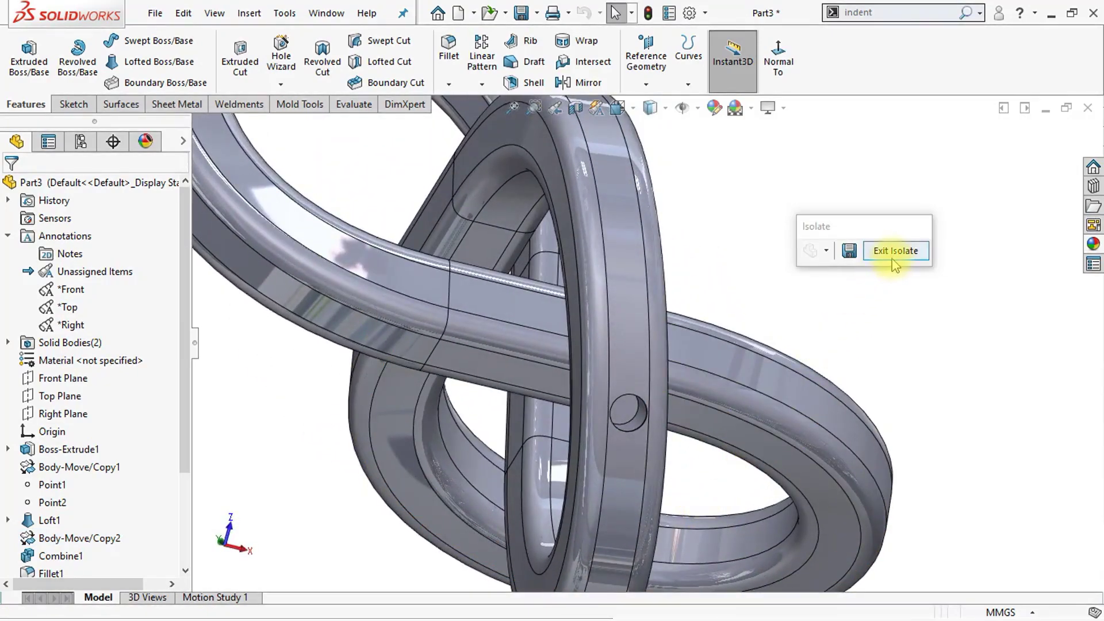
pyautogui.click(895, 251)
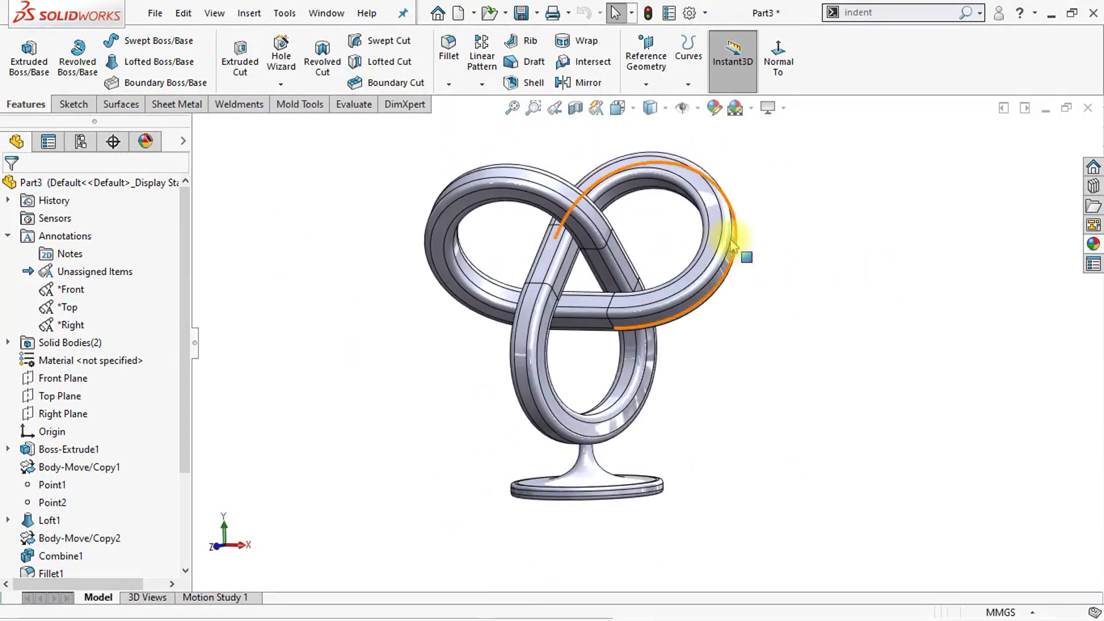
# - Apply the varnished ash wood appearance from the Organic wood library to the whole knot body
pyautogui.rightClick(716, 233)
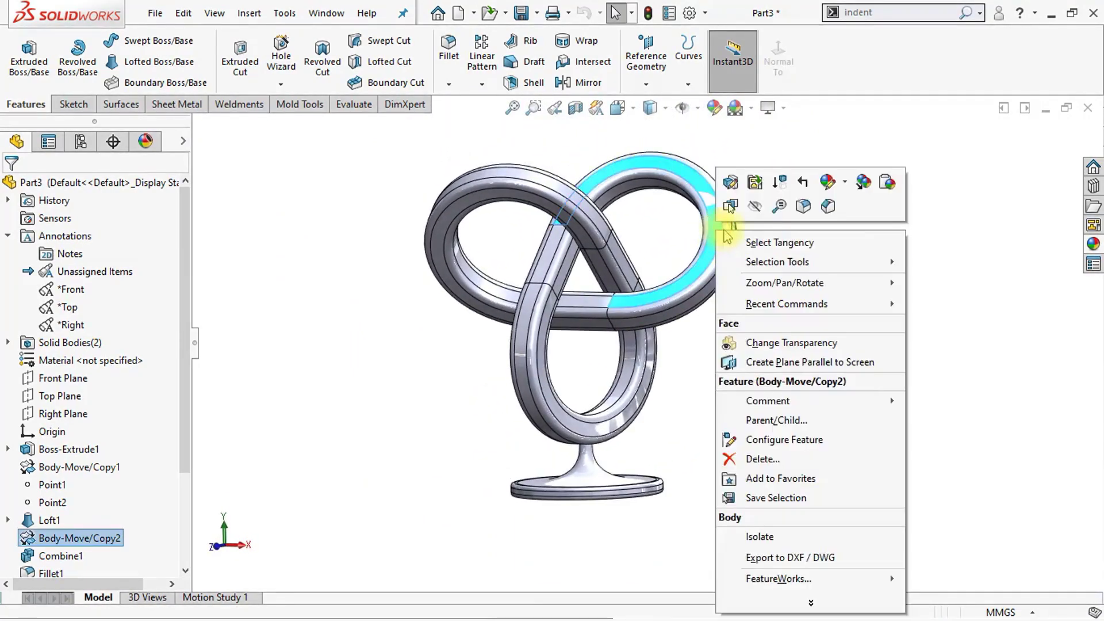
pyautogui.click(843, 187)
pyautogui.click(848, 264)
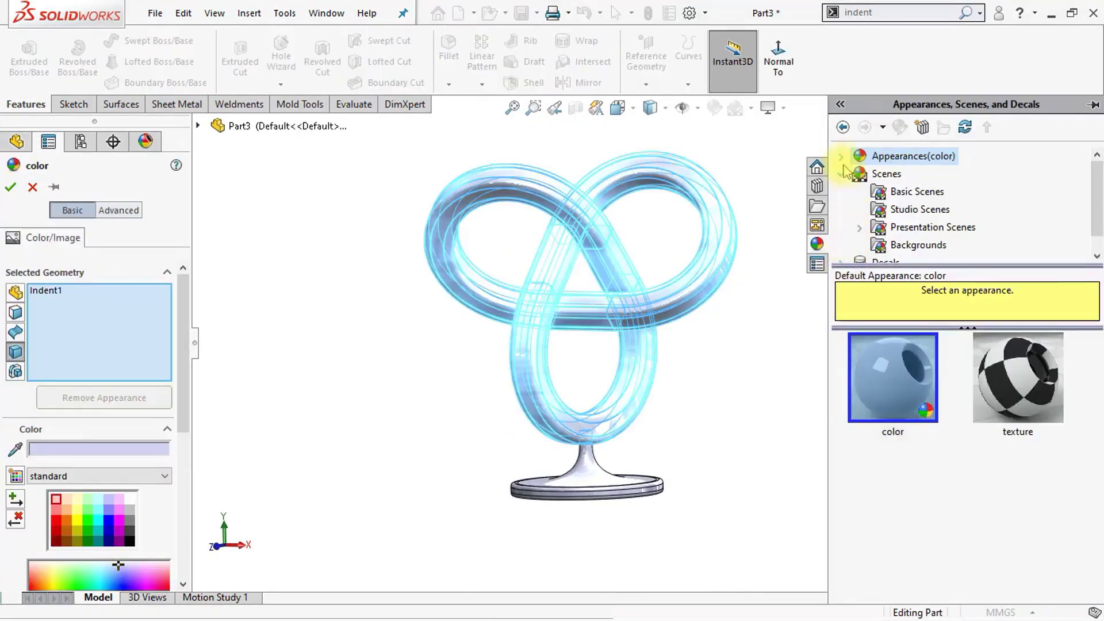
pyautogui.click(842, 157)
pyautogui.click(860, 194)
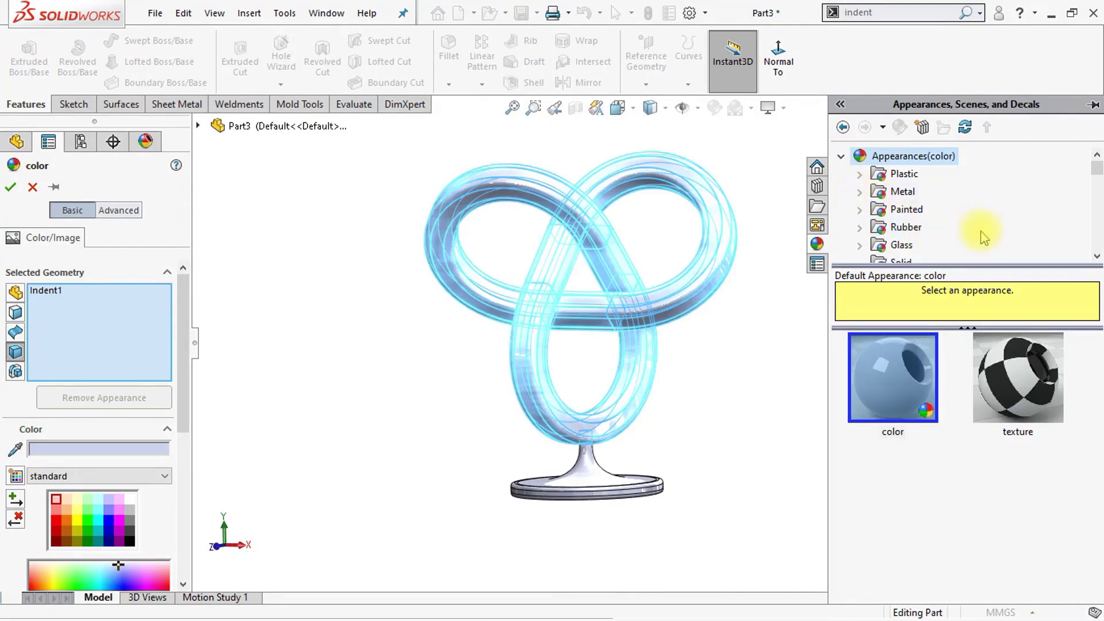
pyautogui.scroll(-1, 1096, 256)
pyautogui.scroll(-2, 1095, 252)
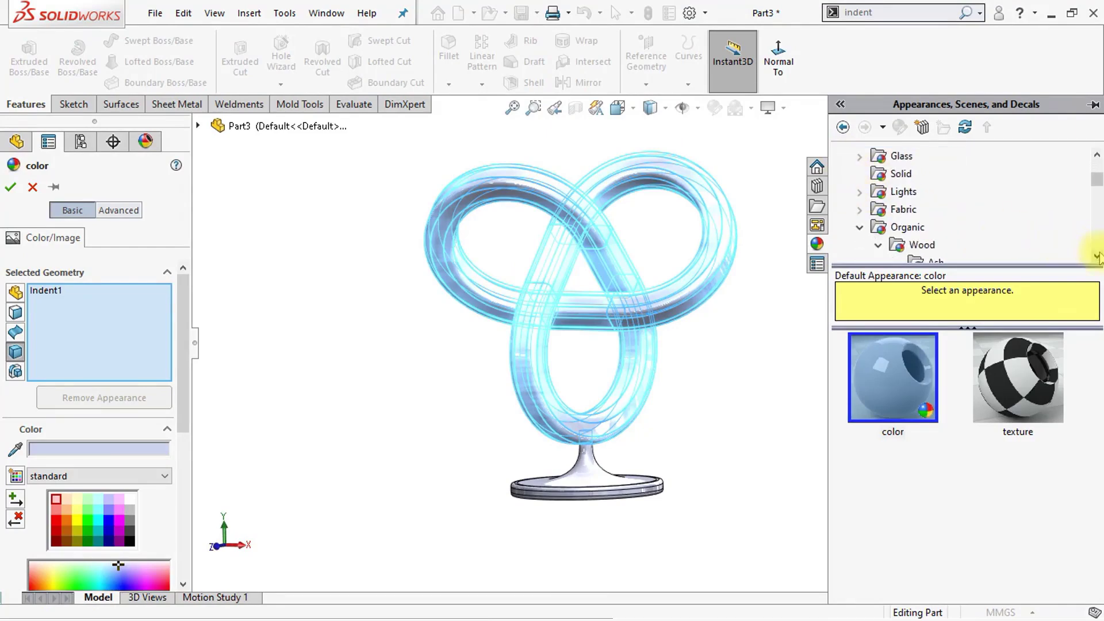
pyautogui.click(935, 229)
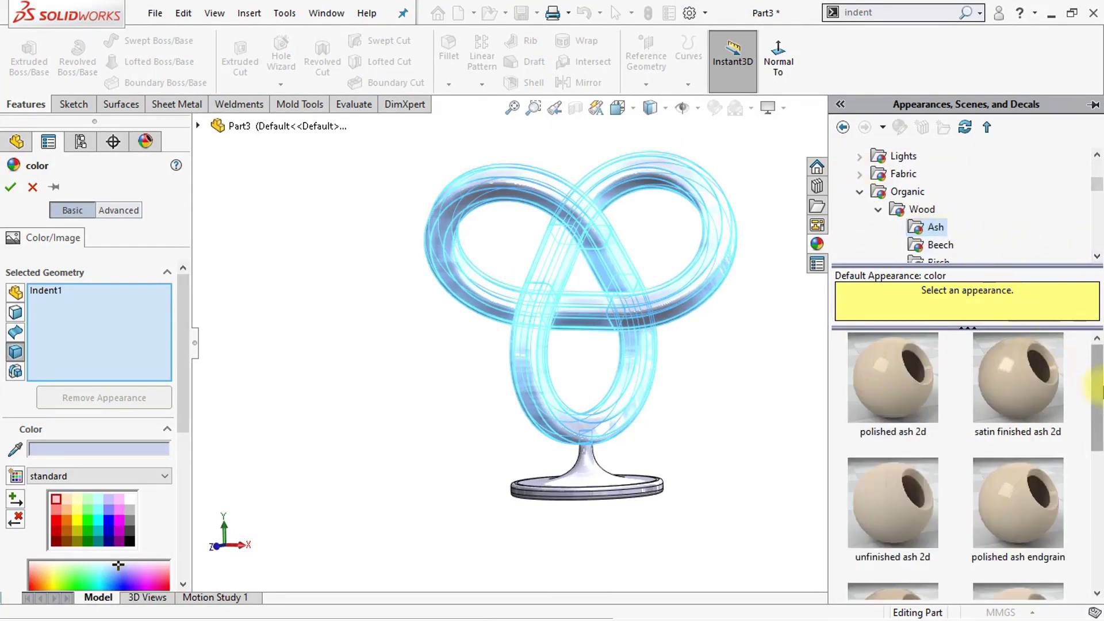
pyautogui.scroll(-3, 1072, 380)
pyautogui.click(892, 536)
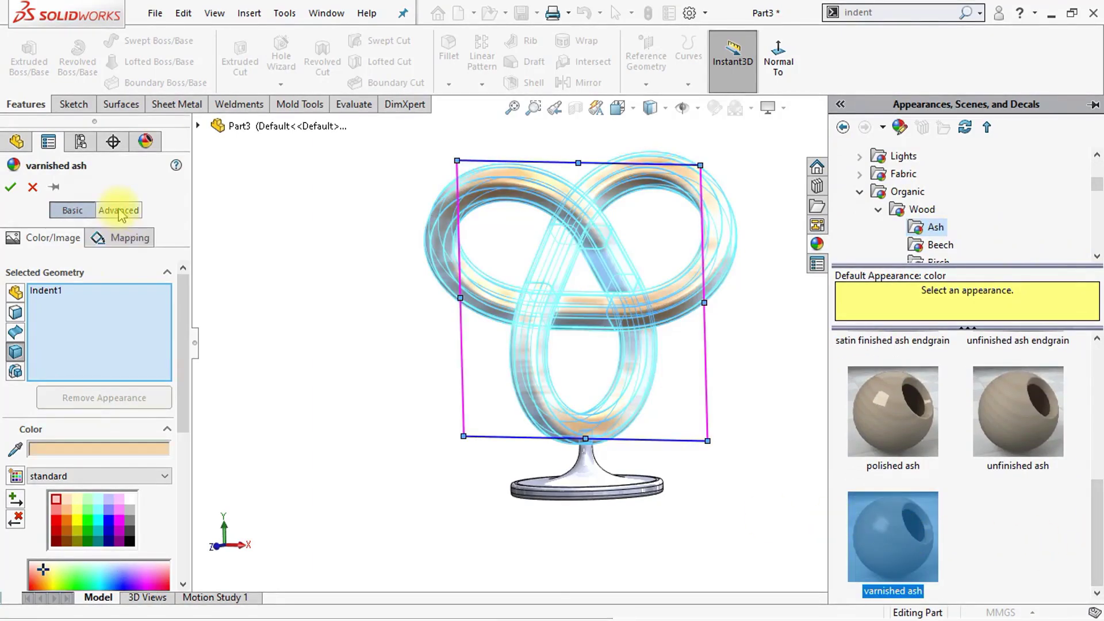
# - Set the varnished ash texture's mapping size on the knot to the smallest of the three presets and accept the appearance
pyautogui.click(127, 241)
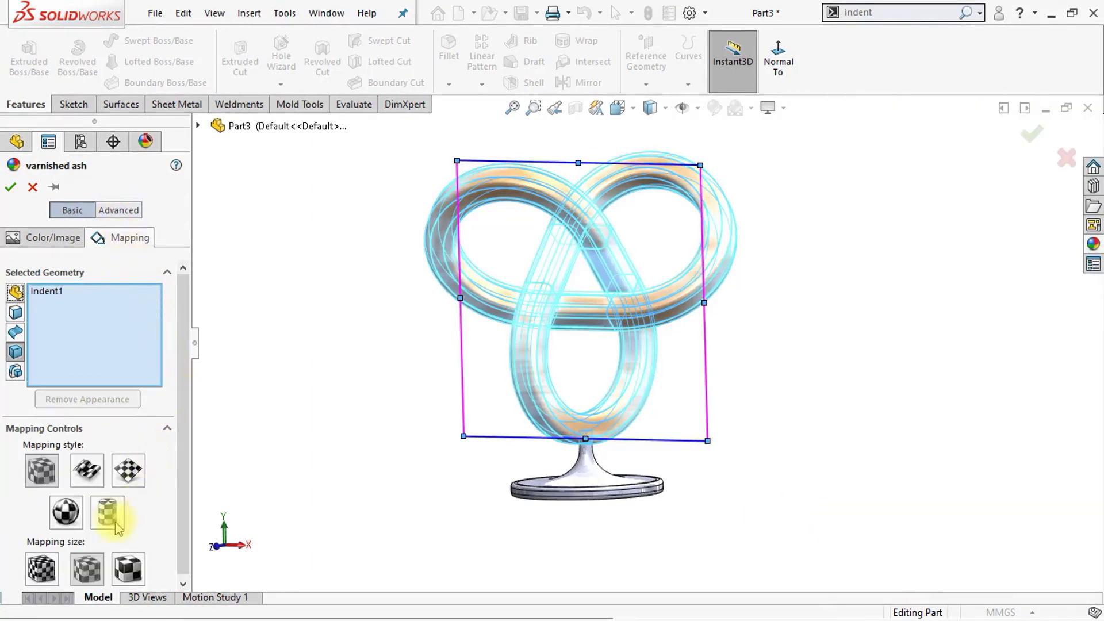
pyautogui.click(51, 572)
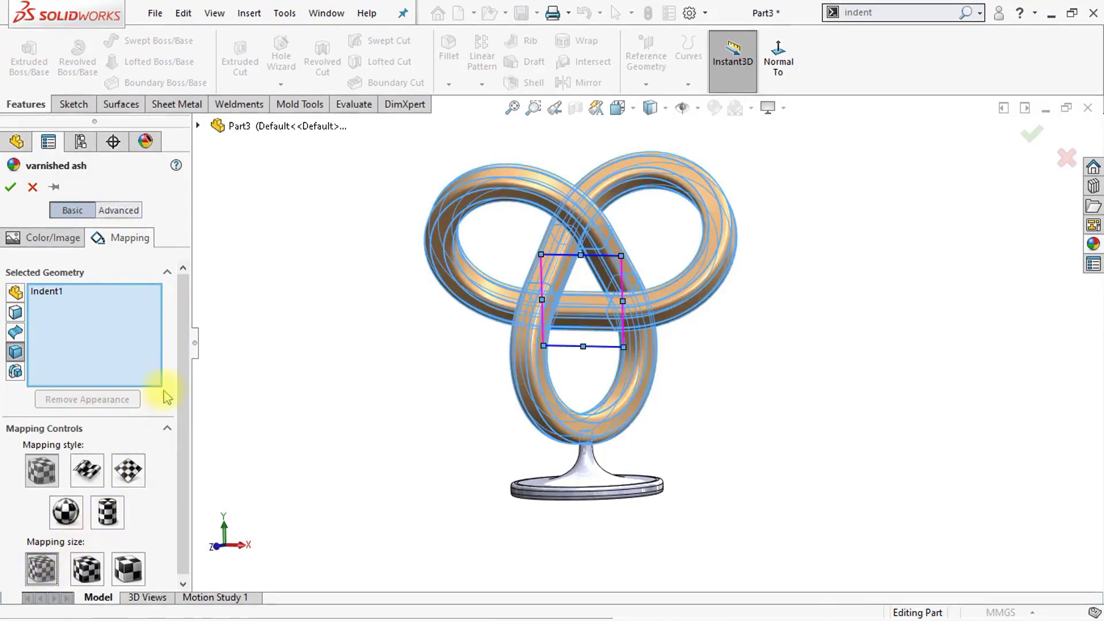
pyautogui.scroll(-1, 182, 322)
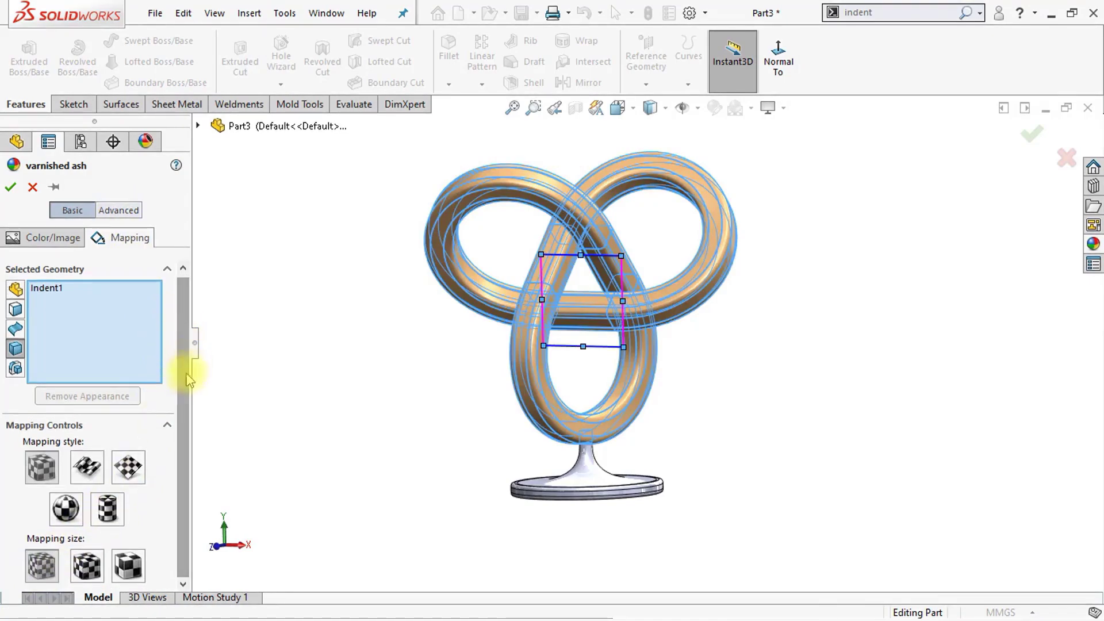
pyautogui.click(11, 188)
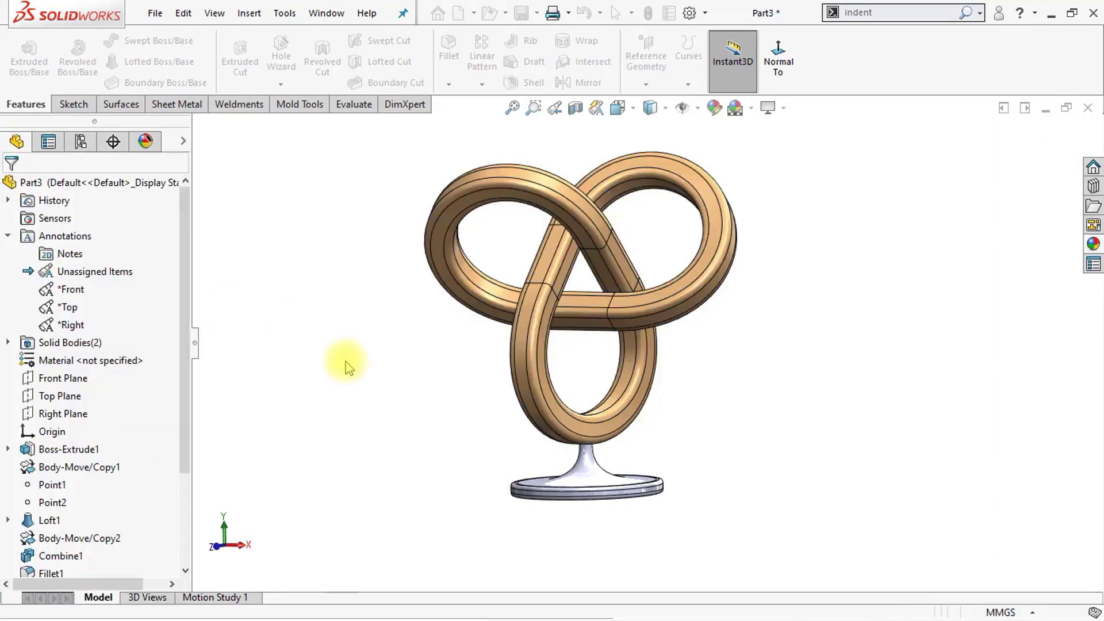
# - Apply the satin finish stainless steel appearance to the whole stand body
pyautogui.scroll(-2, 591, 503)
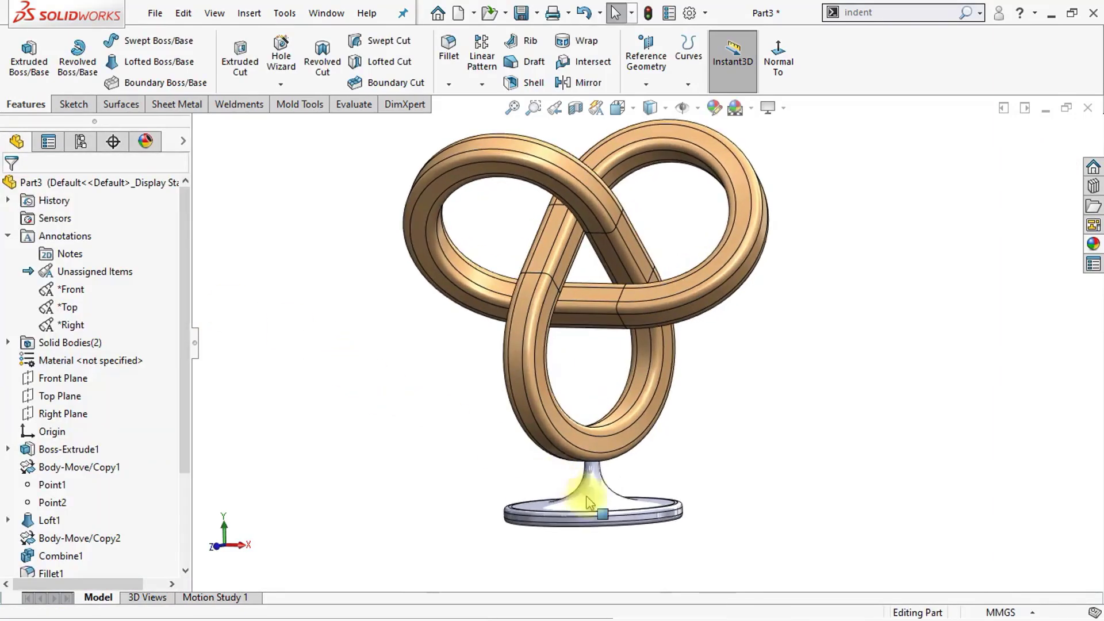
pyautogui.rightClick(595, 506)
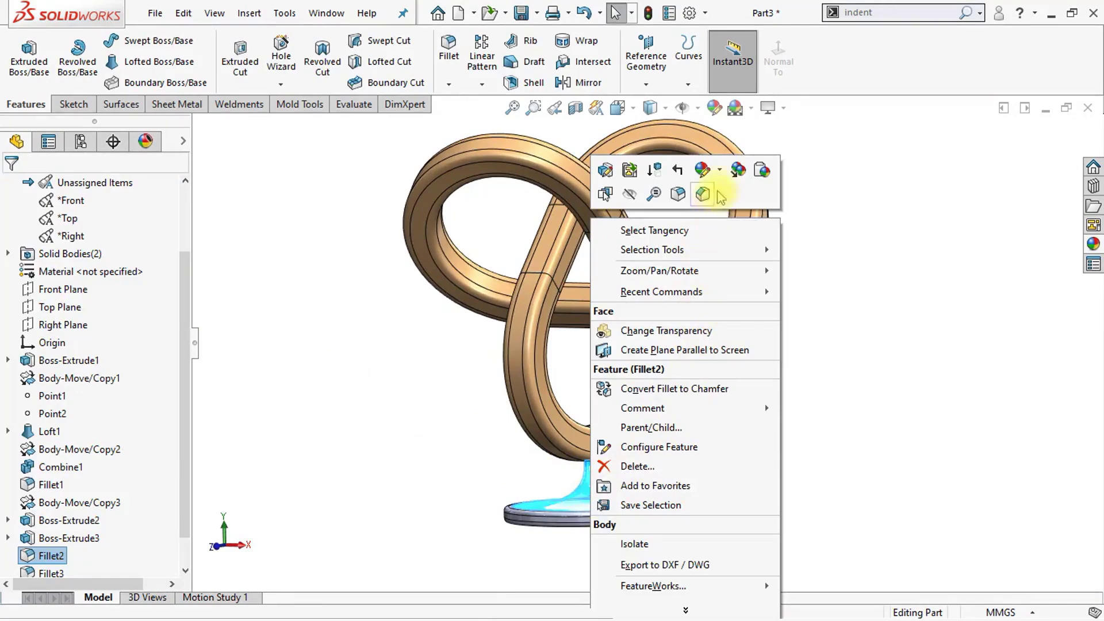
pyautogui.click(719, 171)
pyautogui.click(742, 243)
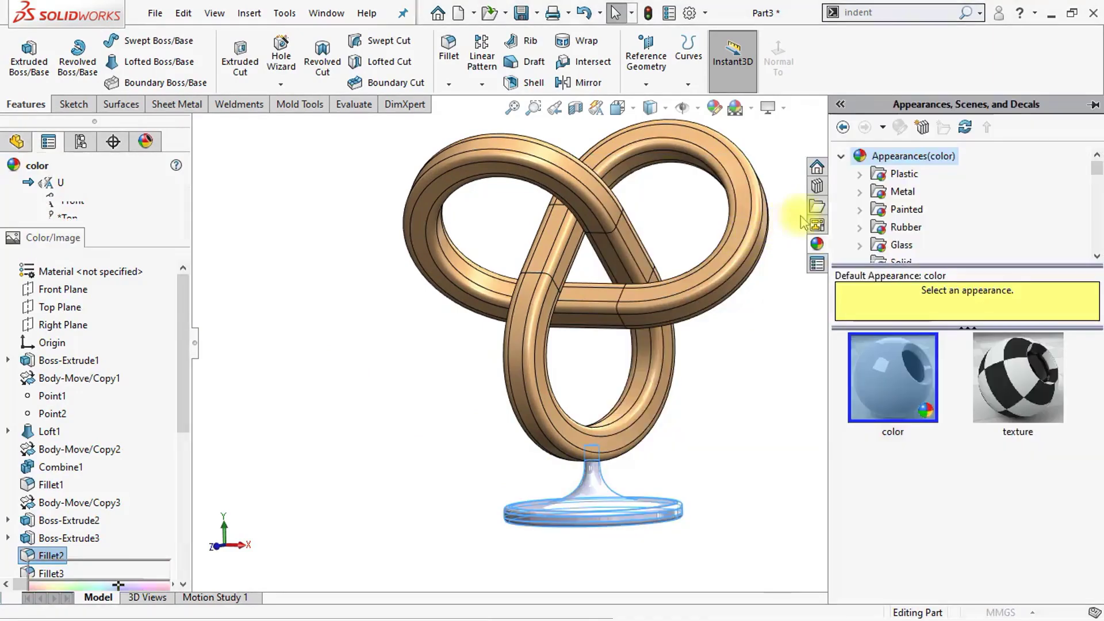
pyautogui.click(841, 156)
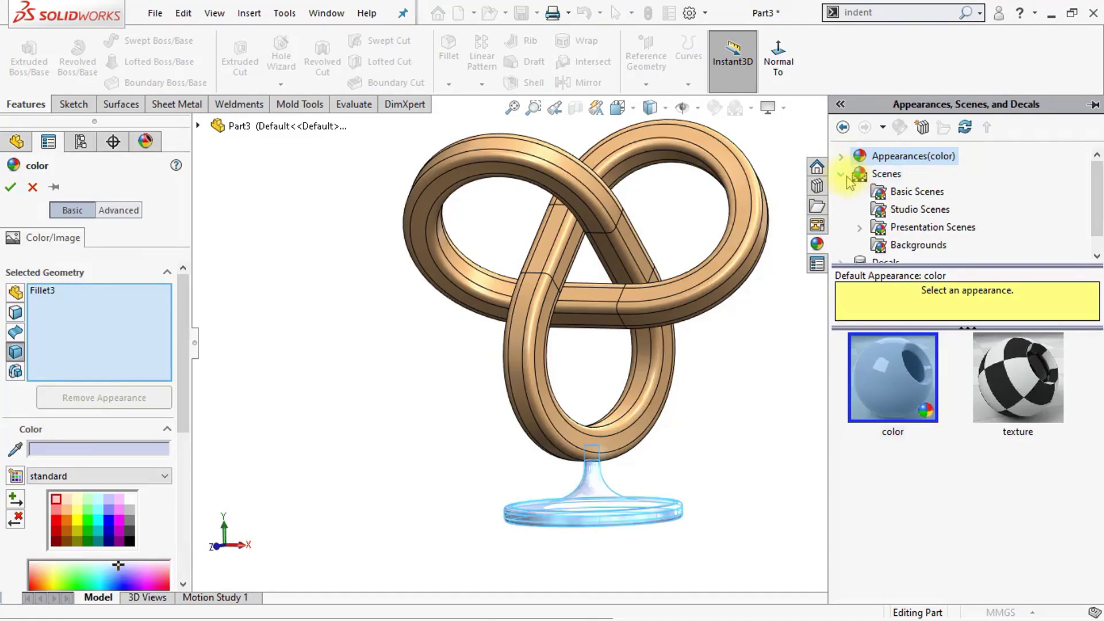
pyautogui.click(841, 174)
pyautogui.click(841, 157)
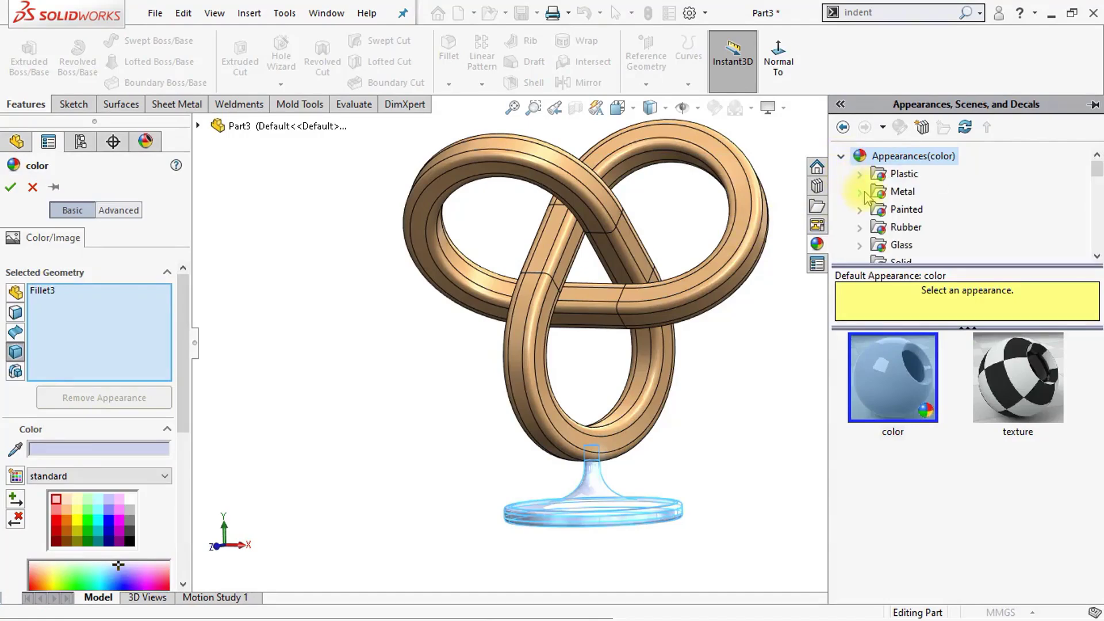
pyautogui.click(862, 192)
pyautogui.click(900, 178)
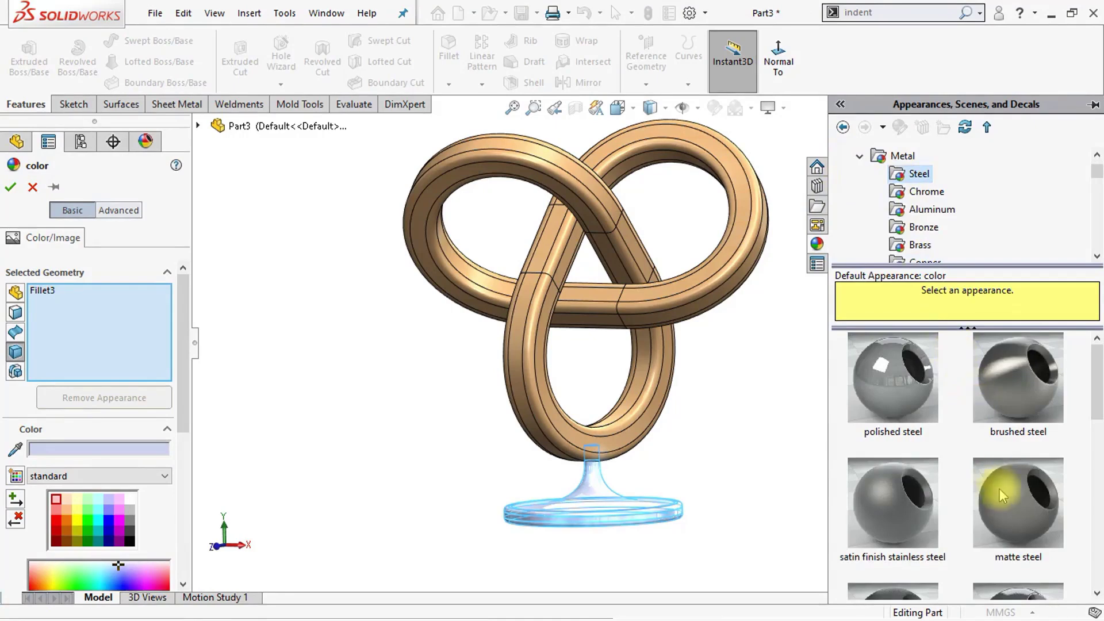
pyautogui.click(914, 509)
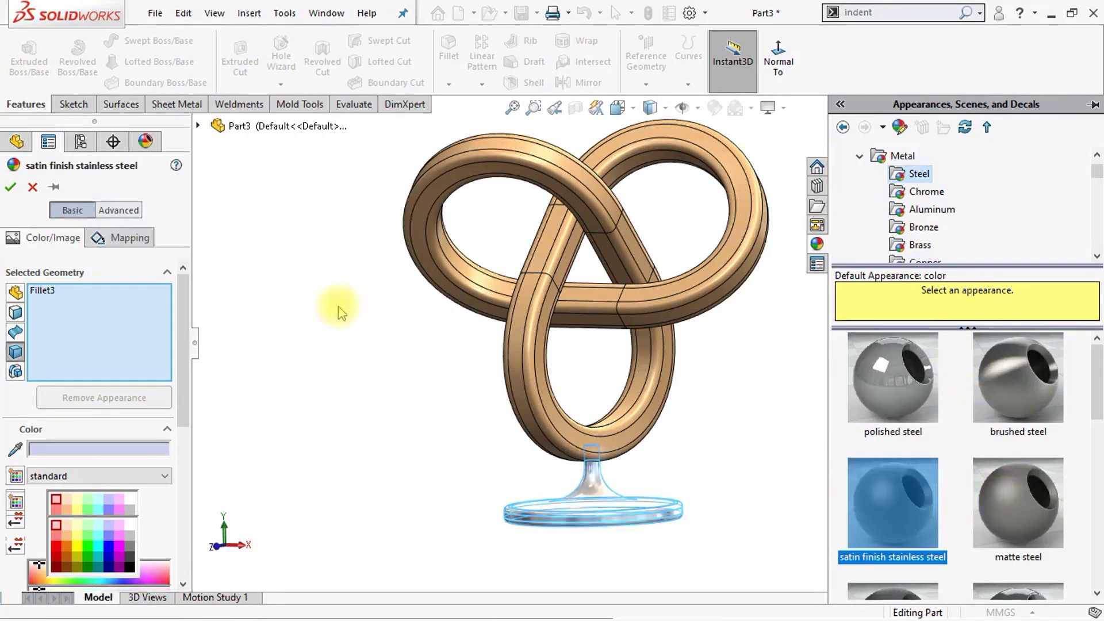
pyautogui.click(11, 187)
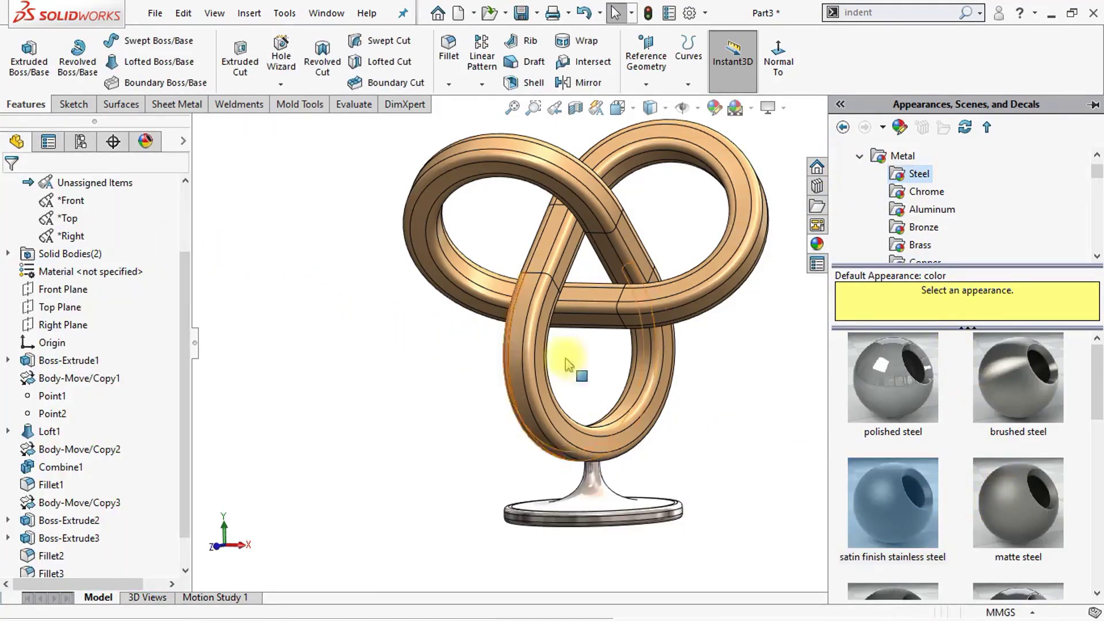
# - Find the Backdrop - Studio Room 2 scene among the Basic Scenes and apply it to the model
pyautogui.click(860, 157)
pyautogui.scroll(1, 1094, 167)
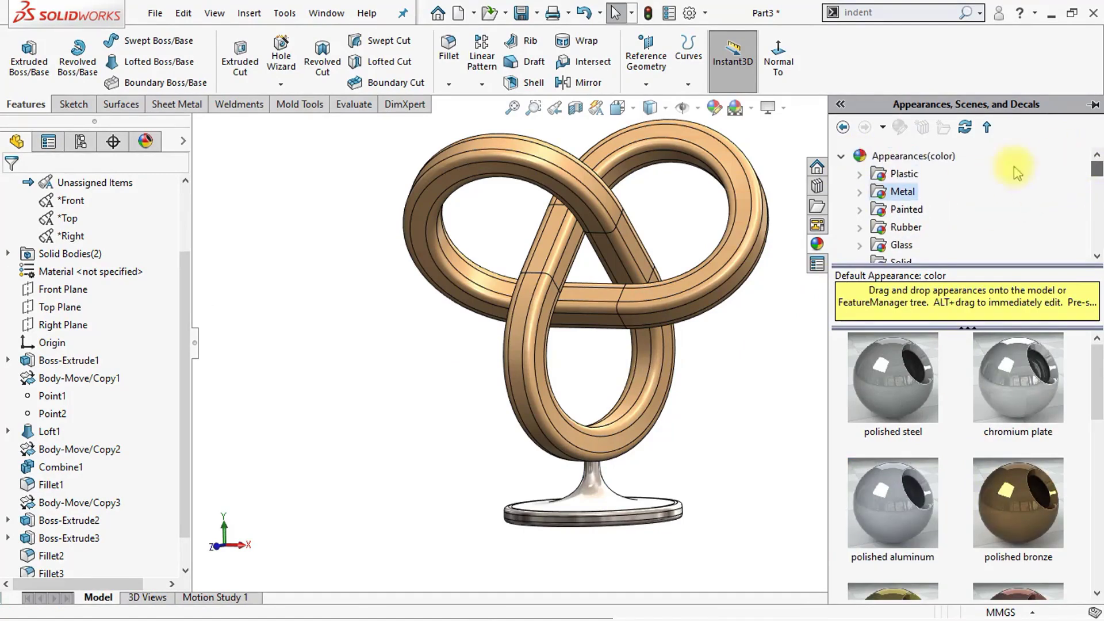
pyautogui.click(843, 158)
pyautogui.click(845, 175)
pyautogui.click(897, 191)
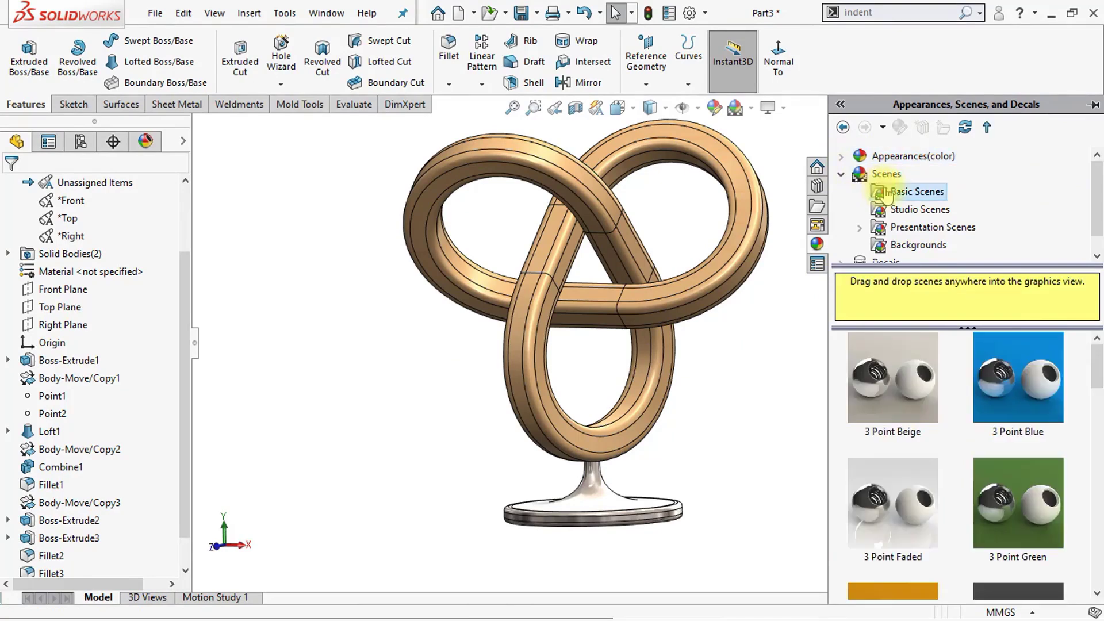
pyautogui.scroll(-1, 1095, 391)
pyautogui.moveTo(1095, 390); pyautogui.dragTo(1095, 581)
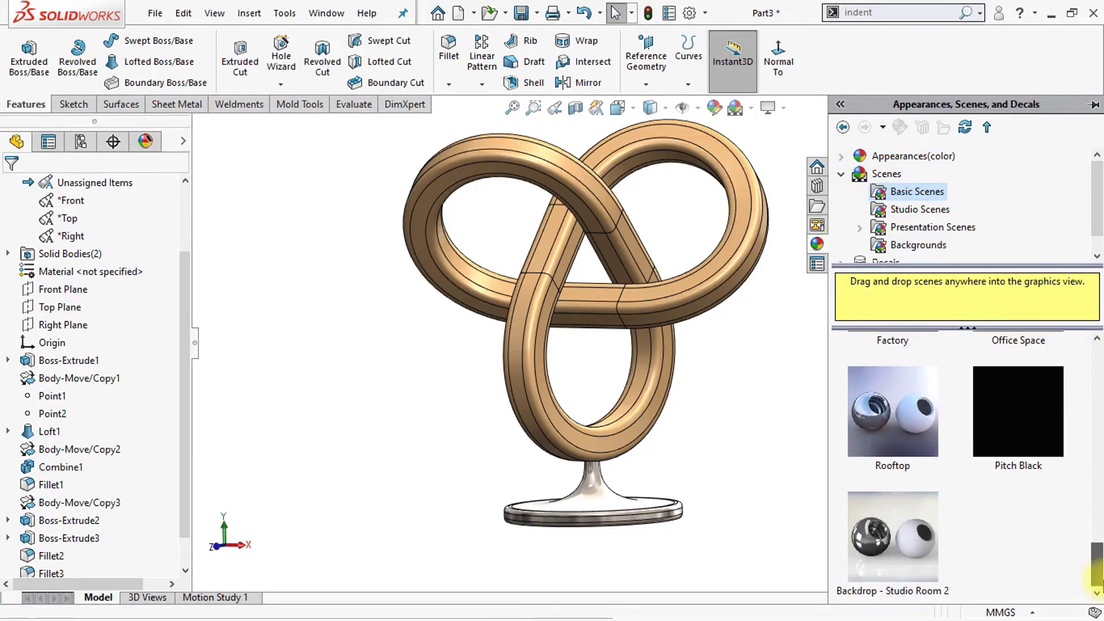
pyautogui.click(914, 541)
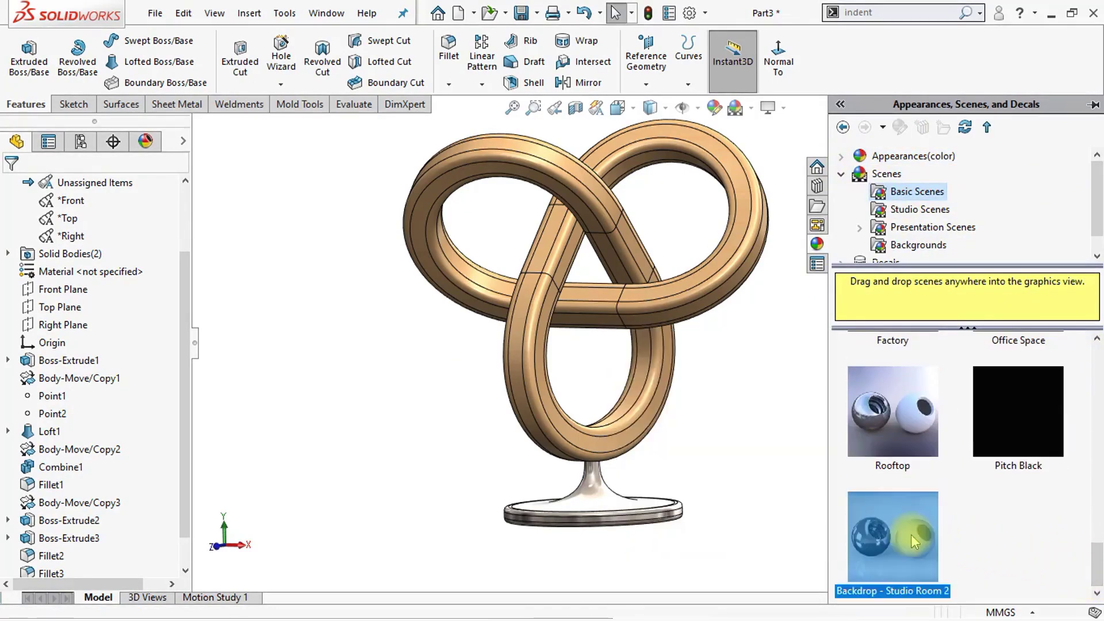
pyautogui.doubleClick(912, 538)
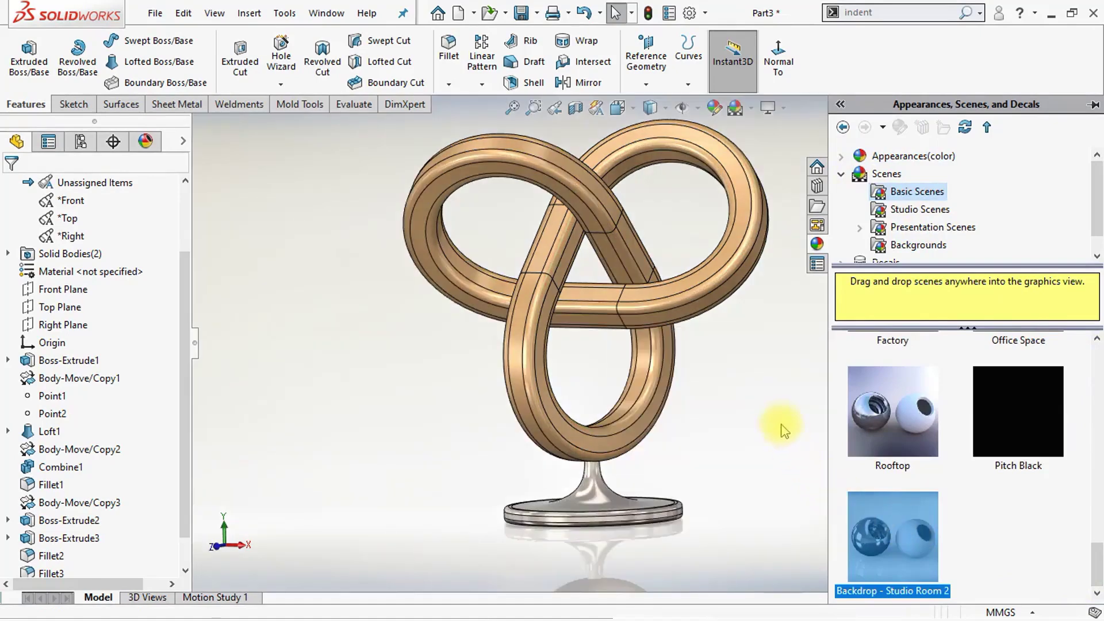
# - Add the Render Tools command set to the CommandManager and bring it up
pyautogui.rightClick(420, 111)
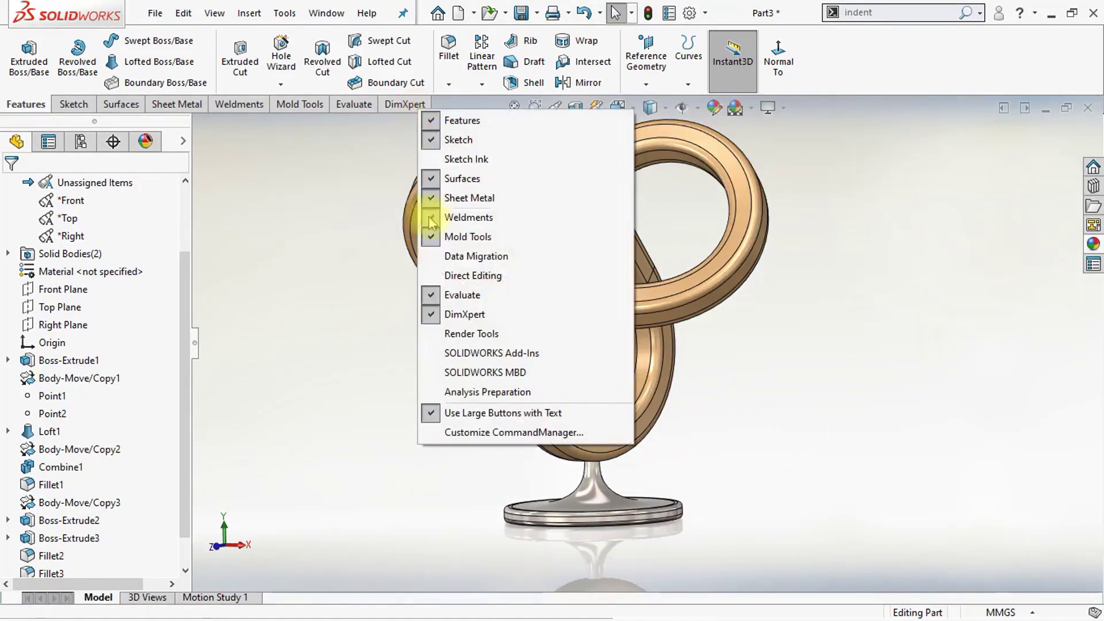
pyautogui.click(439, 331)
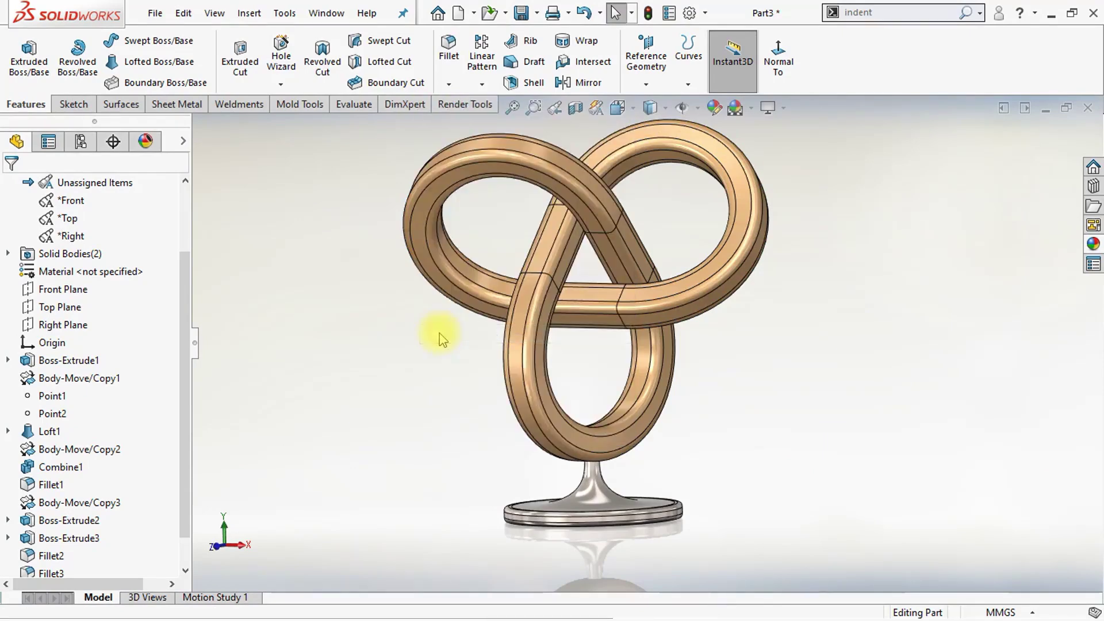
pyautogui.click(465, 106)
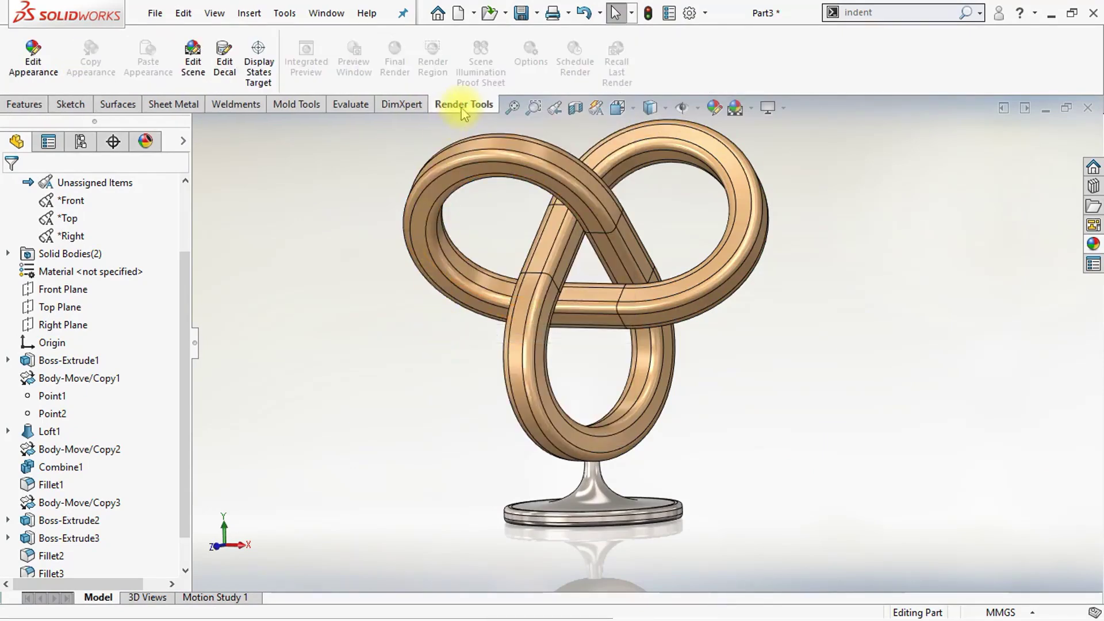
# - Change the scene's background type to Color and turn on shadows in shaded mode
pyautogui.click(192, 76)
pyautogui.click(127, 325)
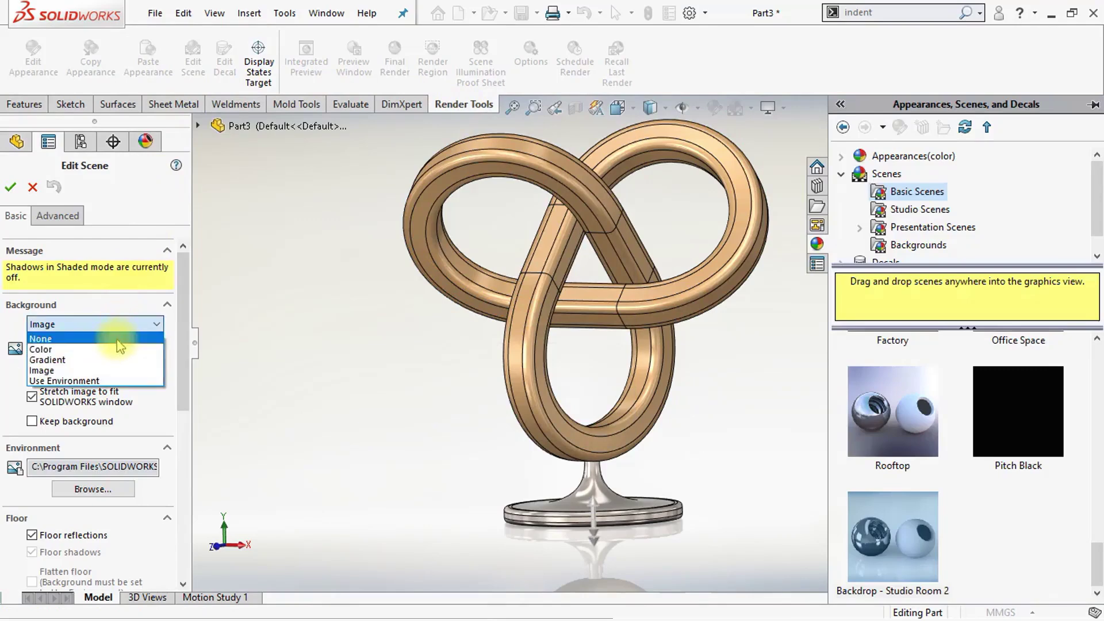
pyautogui.click(115, 344)
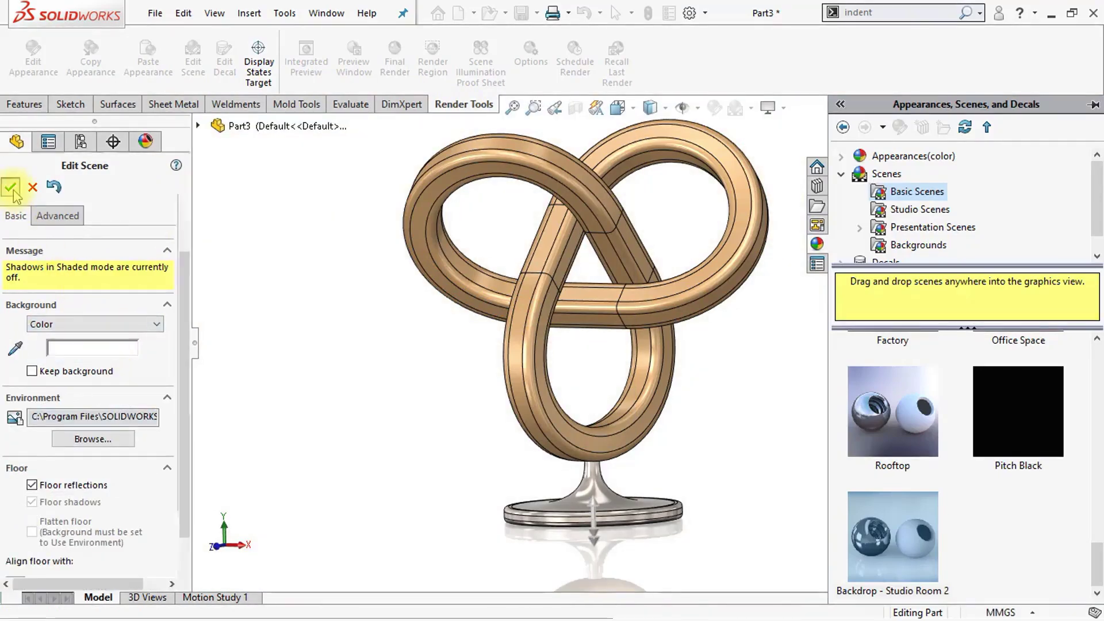
pyautogui.click(11, 187)
pyautogui.click(672, 126)
pyautogui.click(697, 170)
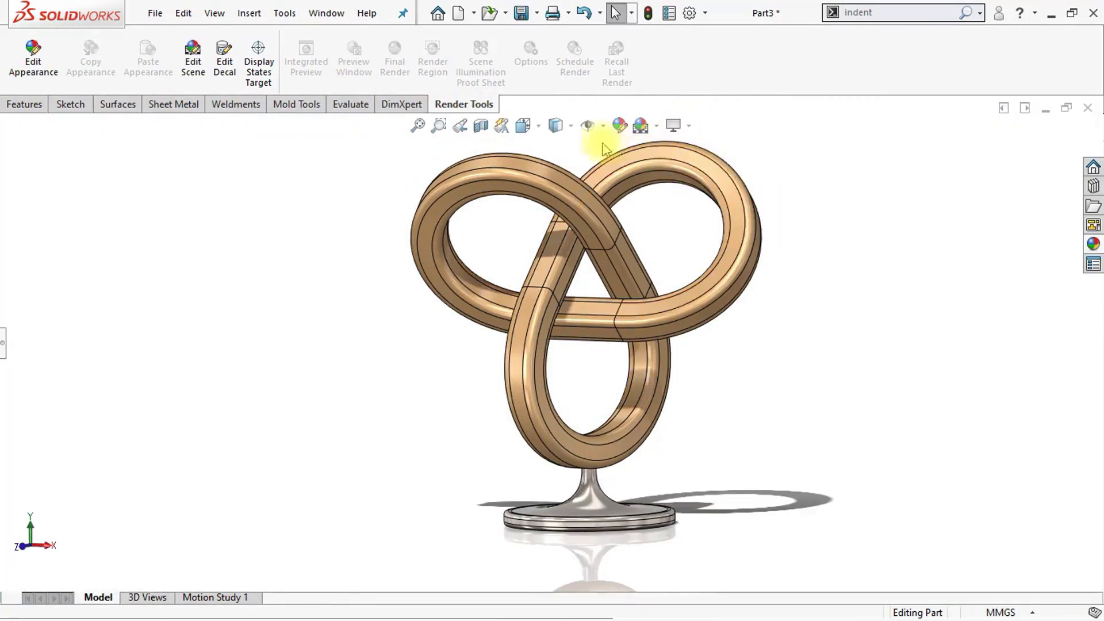
# - Display the model shaded without edges and switch the view to perspective
pyautogui.click(564, 127)
pyautogui.click(558, 173)
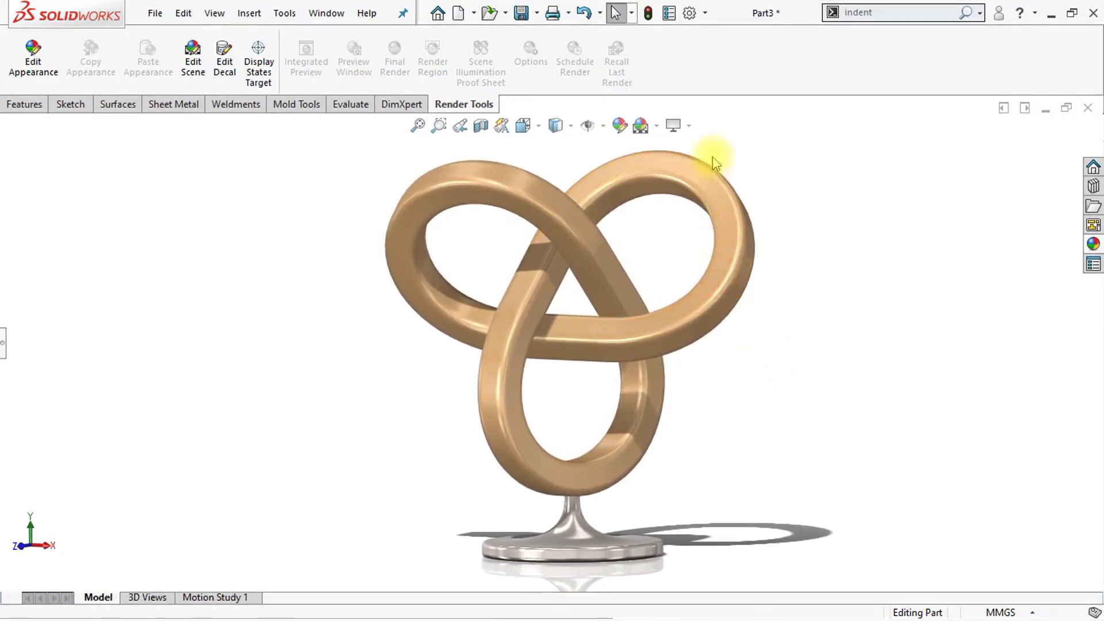
pyautogui.click(681, 126)
pyautogui.click(714, 206)
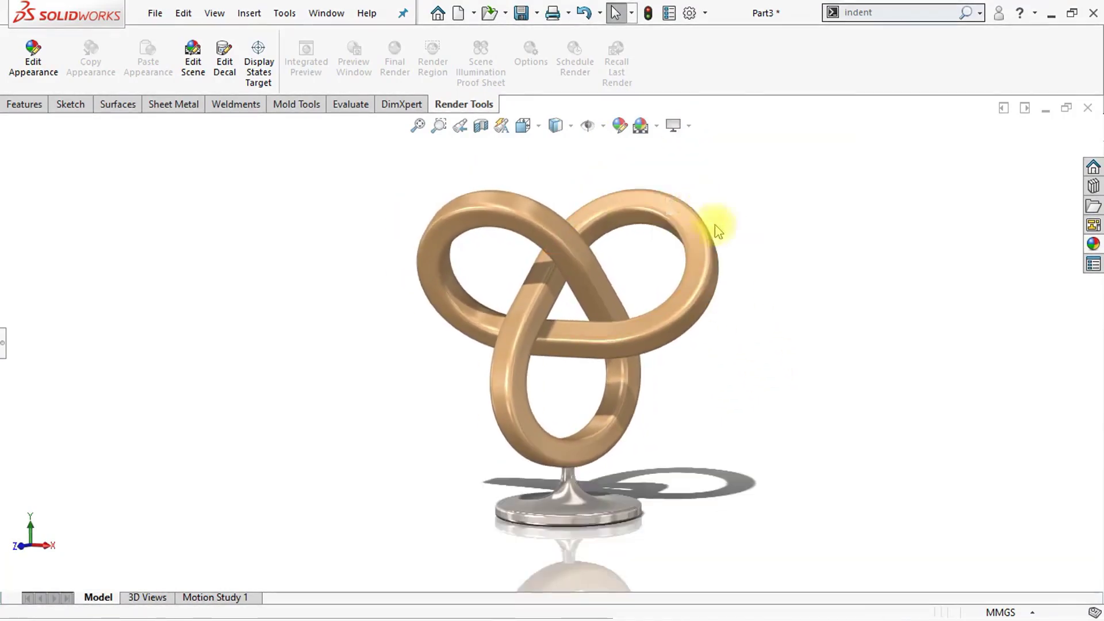